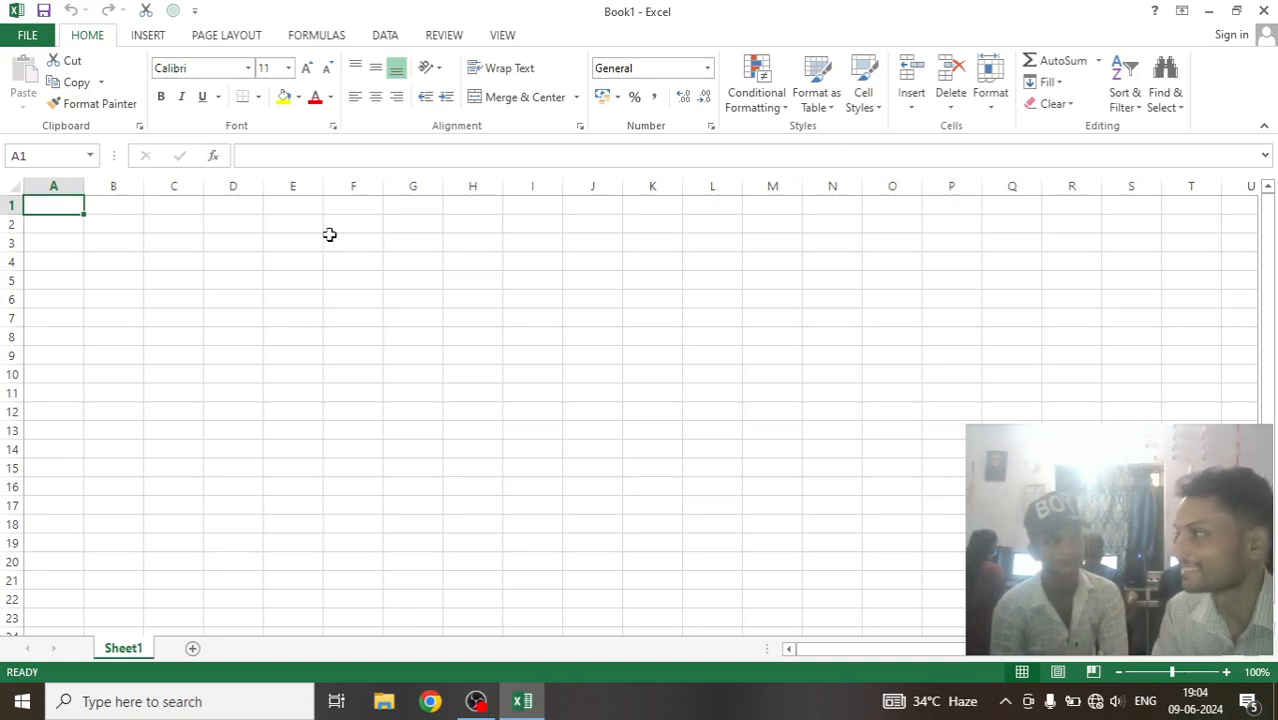
# Enter 1 in cell D2 and 2 in cell D3.
pyautogui.click(292, 227)
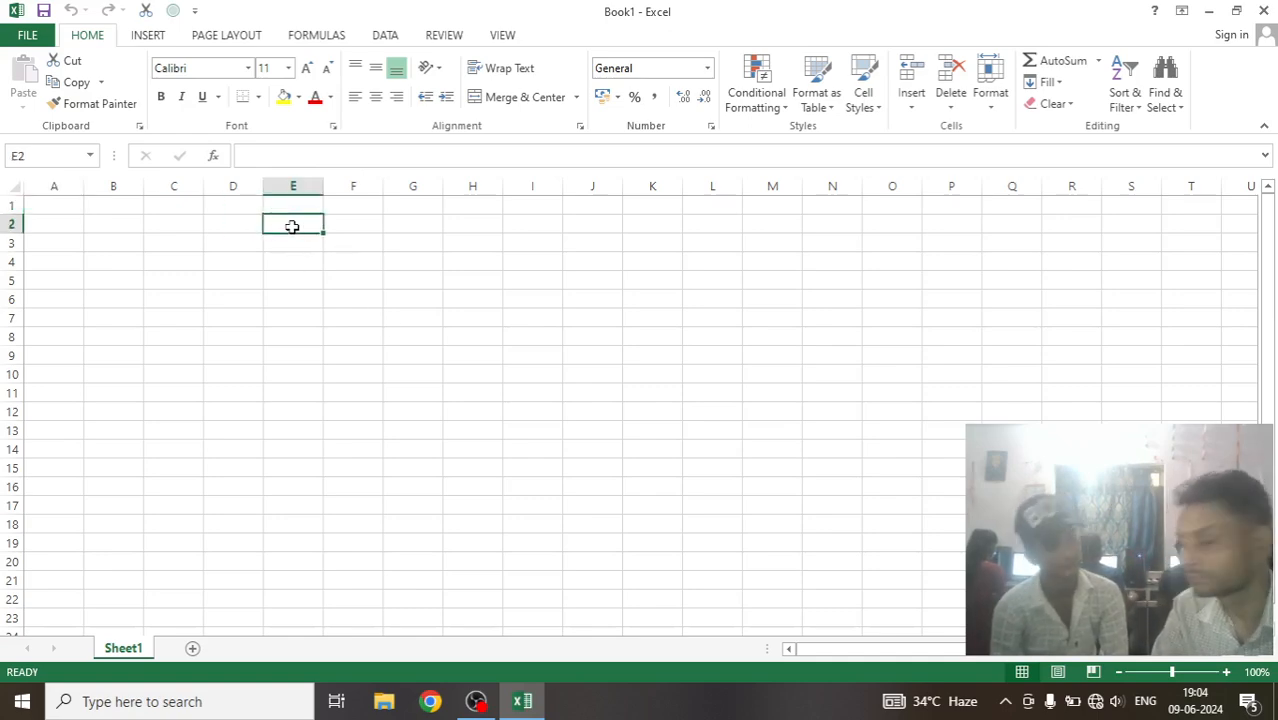
pyautogui.click(231, 232)
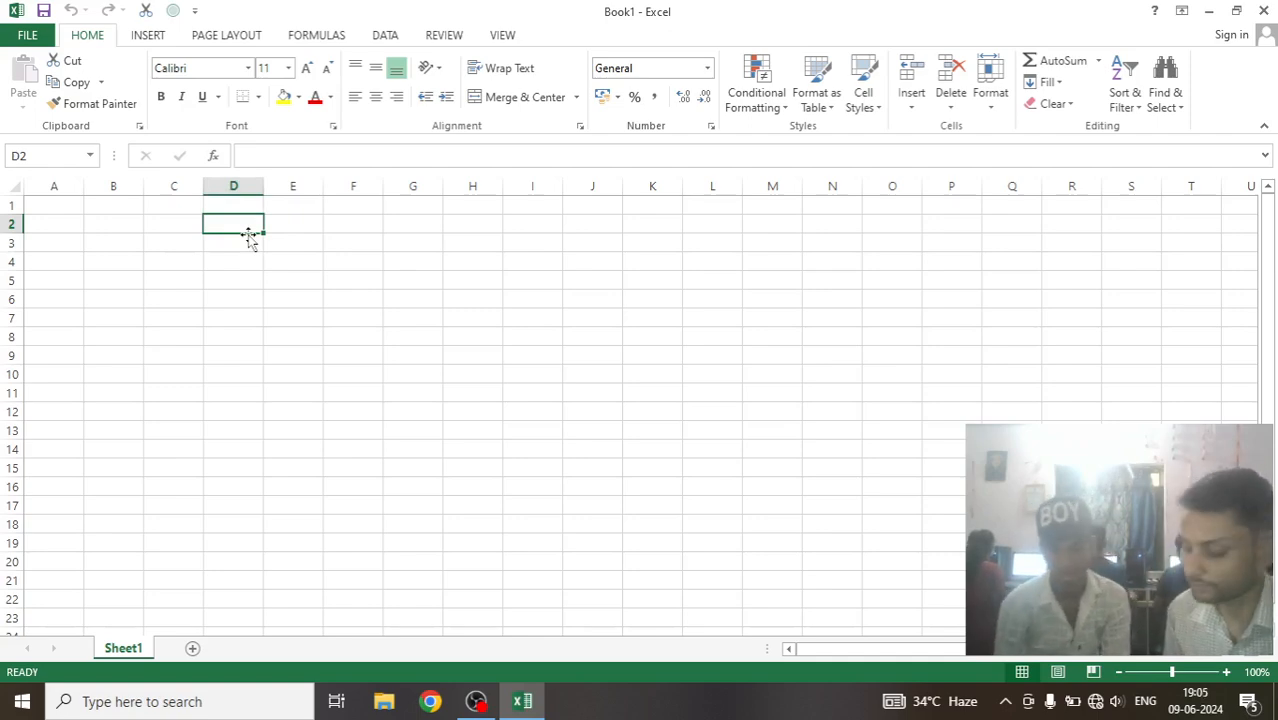
pyautogui.write('1')
pyautogui.press('Return')
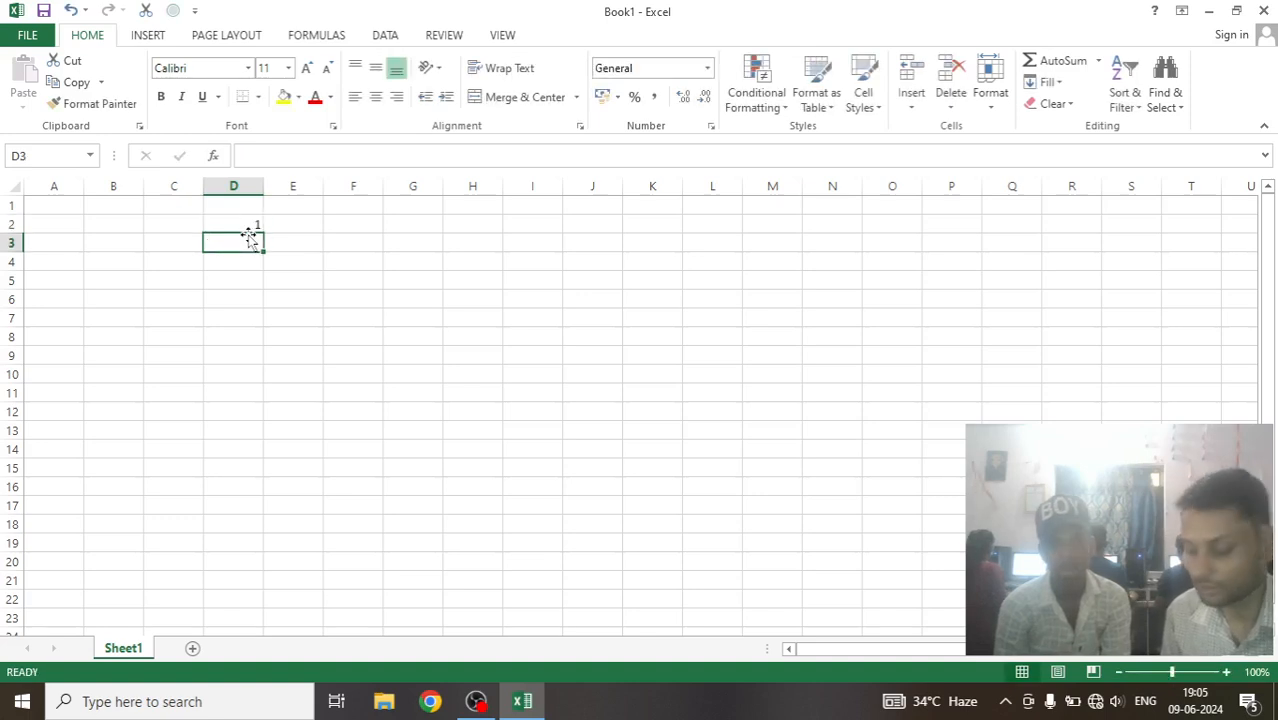
pyautogui.write('2')
pyautogui.press('Return')
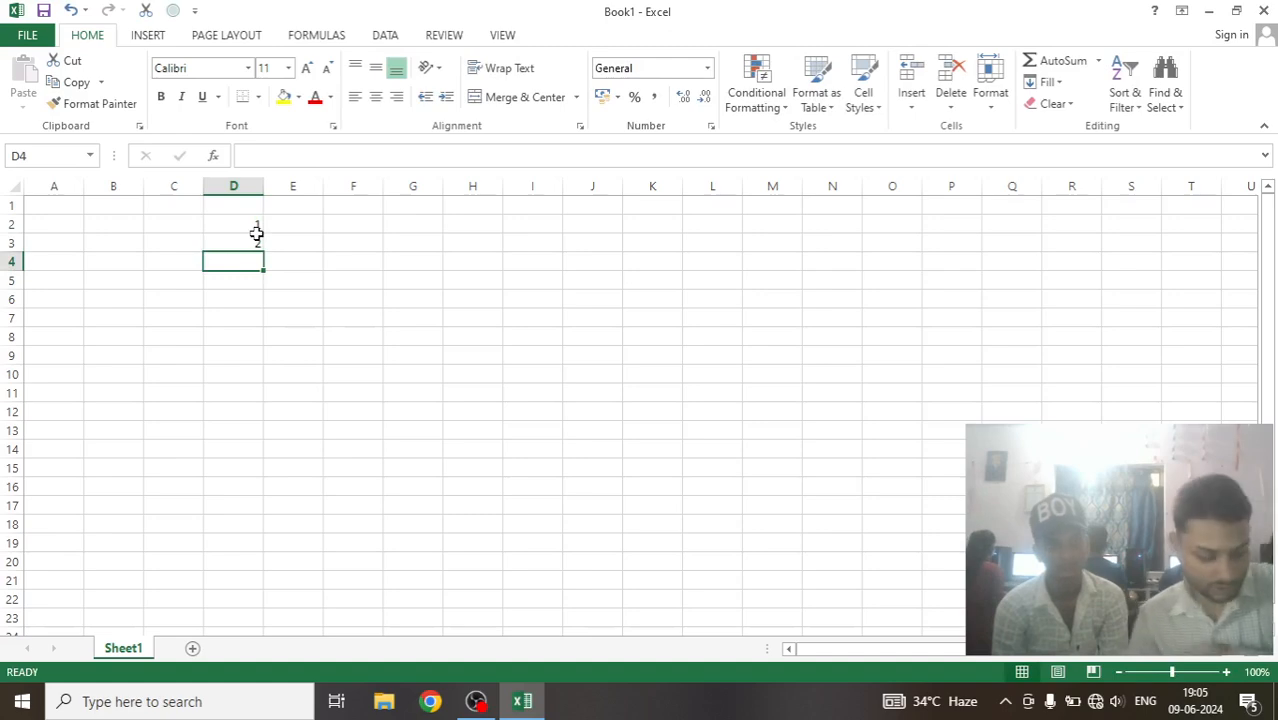
# Try zooming the worksheet in and out, and return the zoom level to 100%.
pyautogui.keyDown('ctrl'); pyautogui.scroll(8, 256, 234); pyautogui.keyUp('ctrl')
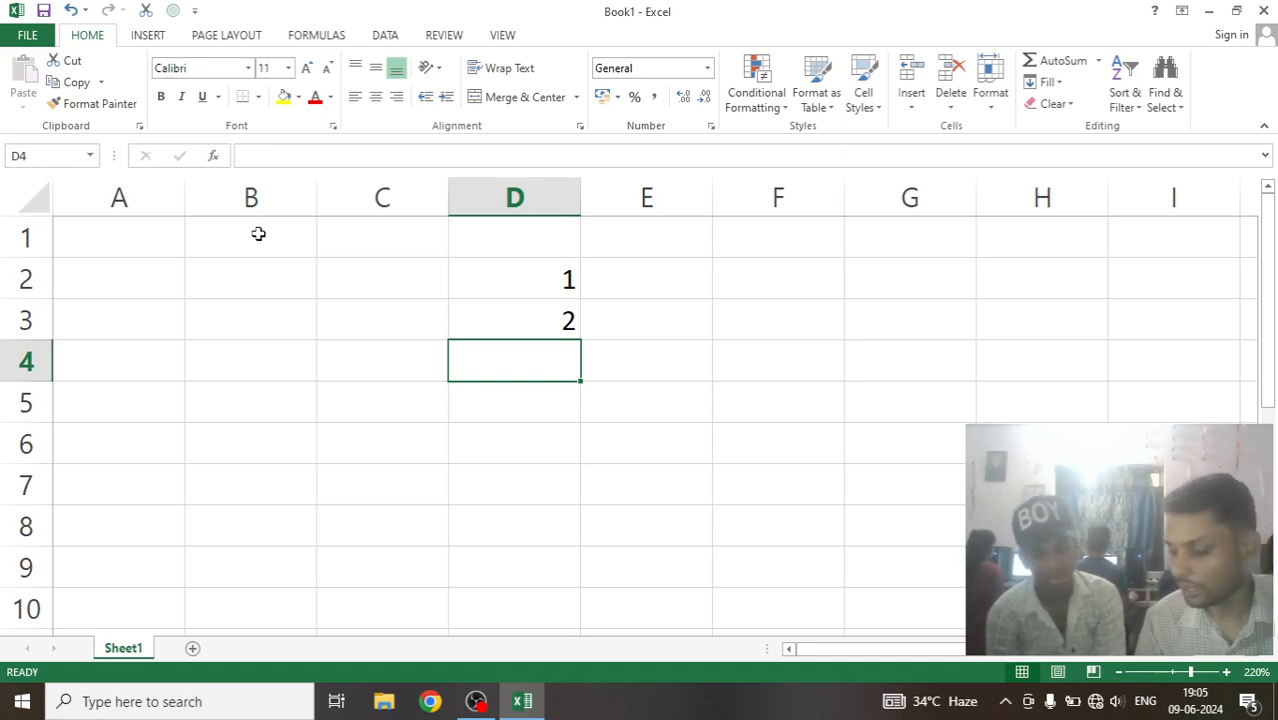
pyautogui.keyDown('ctrl'); pyautogui.scroll(-4, 258, 234); pyautogui.keyUp('ctrl')
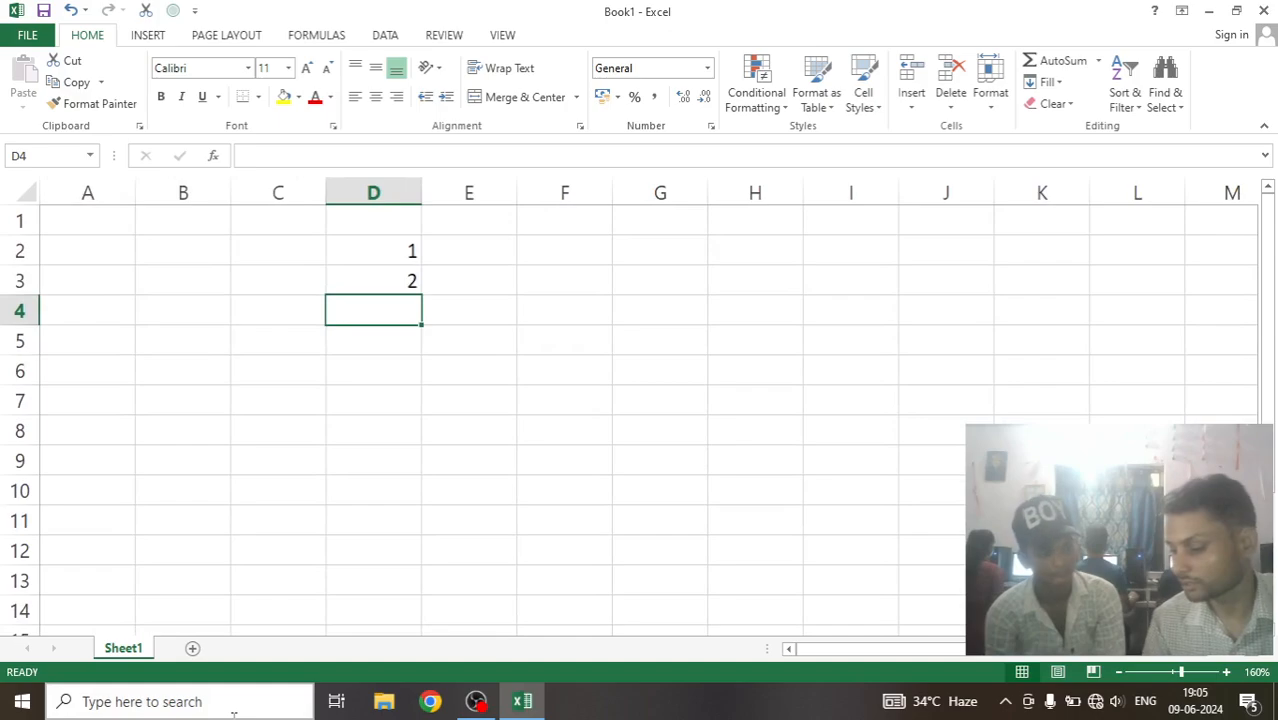
pyautogui.keyDown('ctrl'); pyautogui.scroll(4, 234, 713); pyautogui.keyUp('ctrl')
pyautogui.keyDown('ctrl'); pyautogui.scroll(-3, 234, 713); pyautogui.keyUp('ctrl')
pyautogui.keyDown('ctrl'); pyautogui.scroll(-11, 234, 714); pyautogui.keyUp('ctrl')
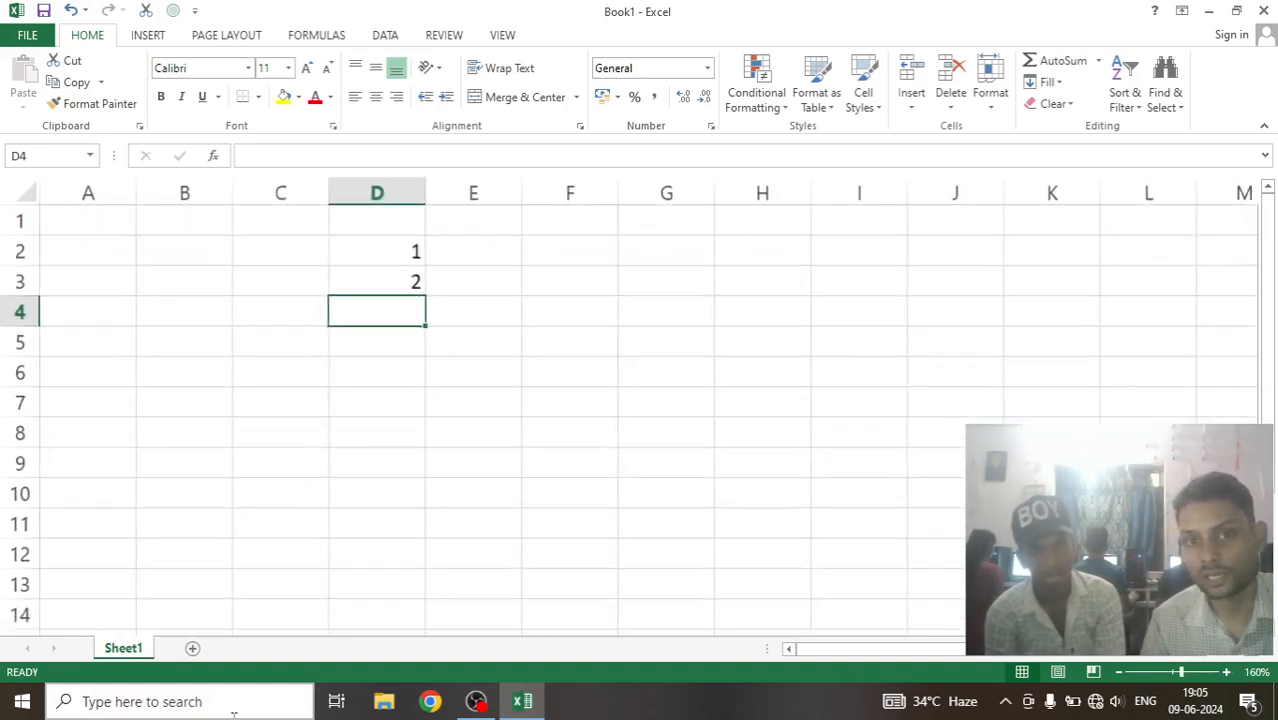
pyautogui.keyDown('ctrl'); pyautogui.scroll(11, 234, 714); pyautogui.keyUp('ctrl')
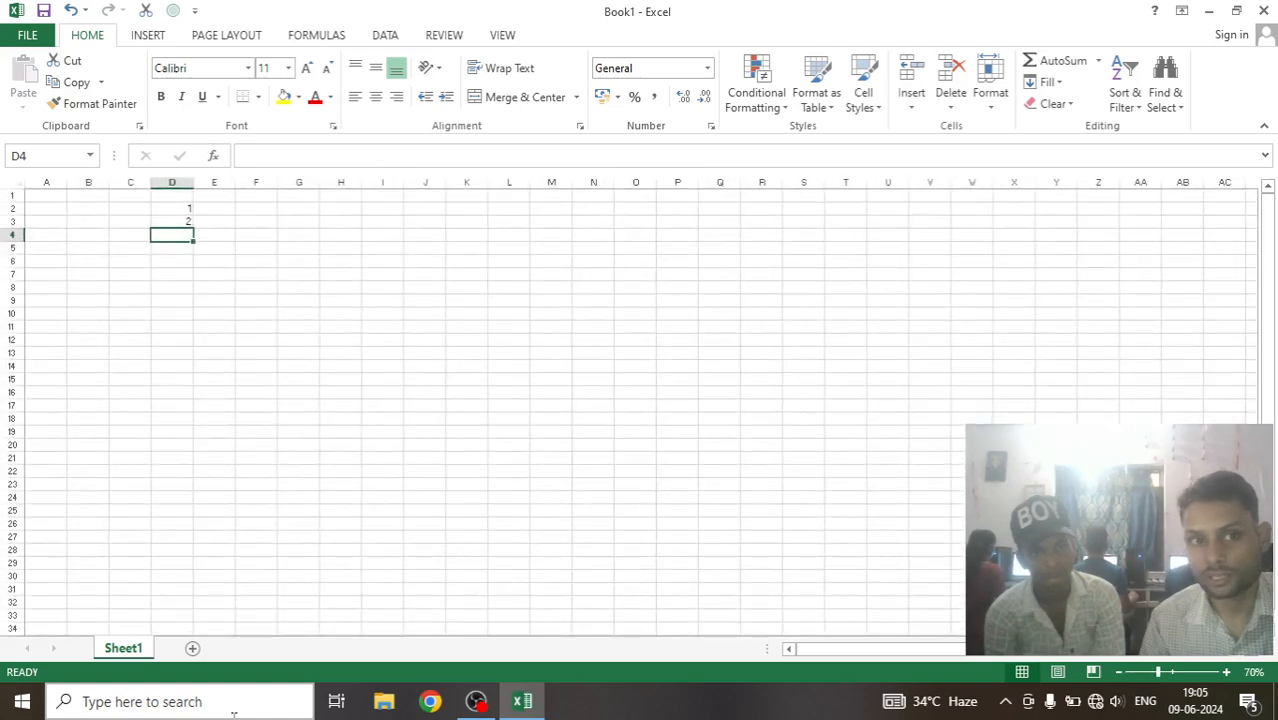
pyautogui.keyDown('ctrl'); pyautogui.scroll(6, 234, 714); pyautogui.keyUp('ctrl')
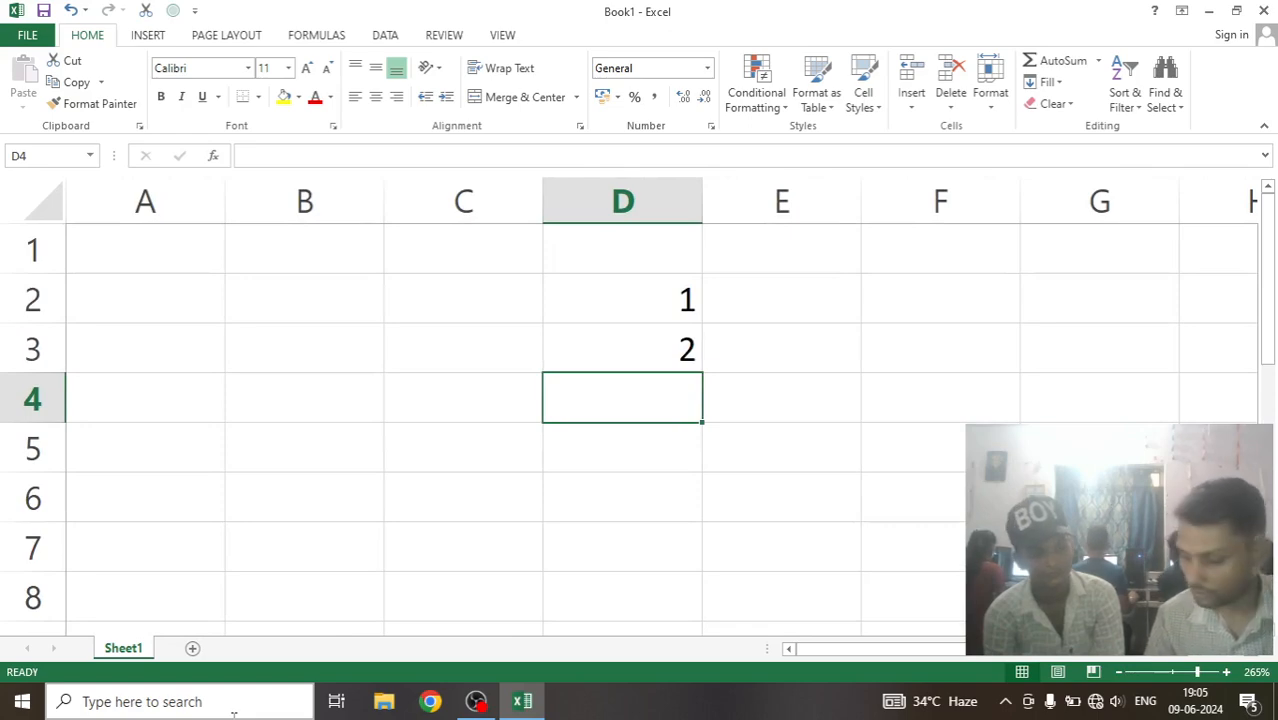
pyautogui.keyDown('ctrl'); pyautogui.scroll(1, 234, 714); pyautogui.keyUp('ctrl')
pyautogui.keyDown('ctrl'); pyautogui.scroll(-3, 234, 714); pyautogui.keyUp('ctrl')
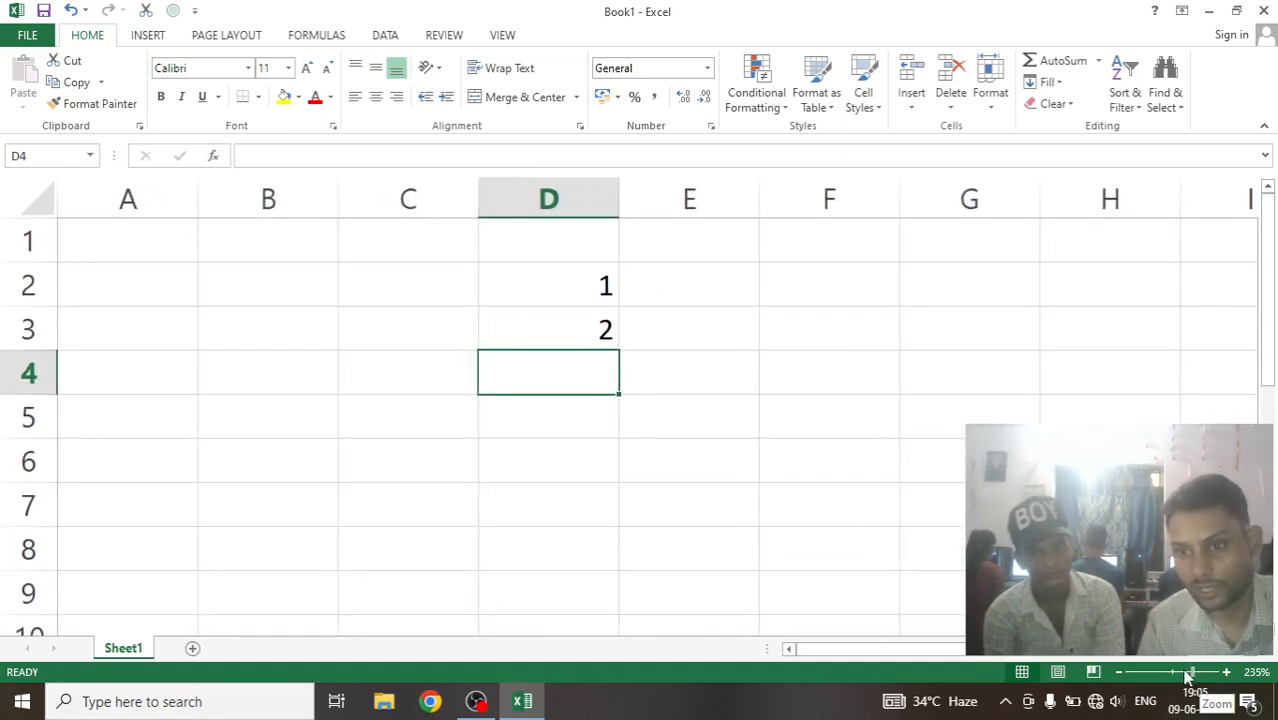
pyautogui.moveTo(1197, 677)
pyautogui.mouseDown()
pyautogui.moveTo(1220, 674)
pyautogui.moveTo(1142, 678)
pyautogui.moveTo(1176, 682)
pyautogui.mouseUp()
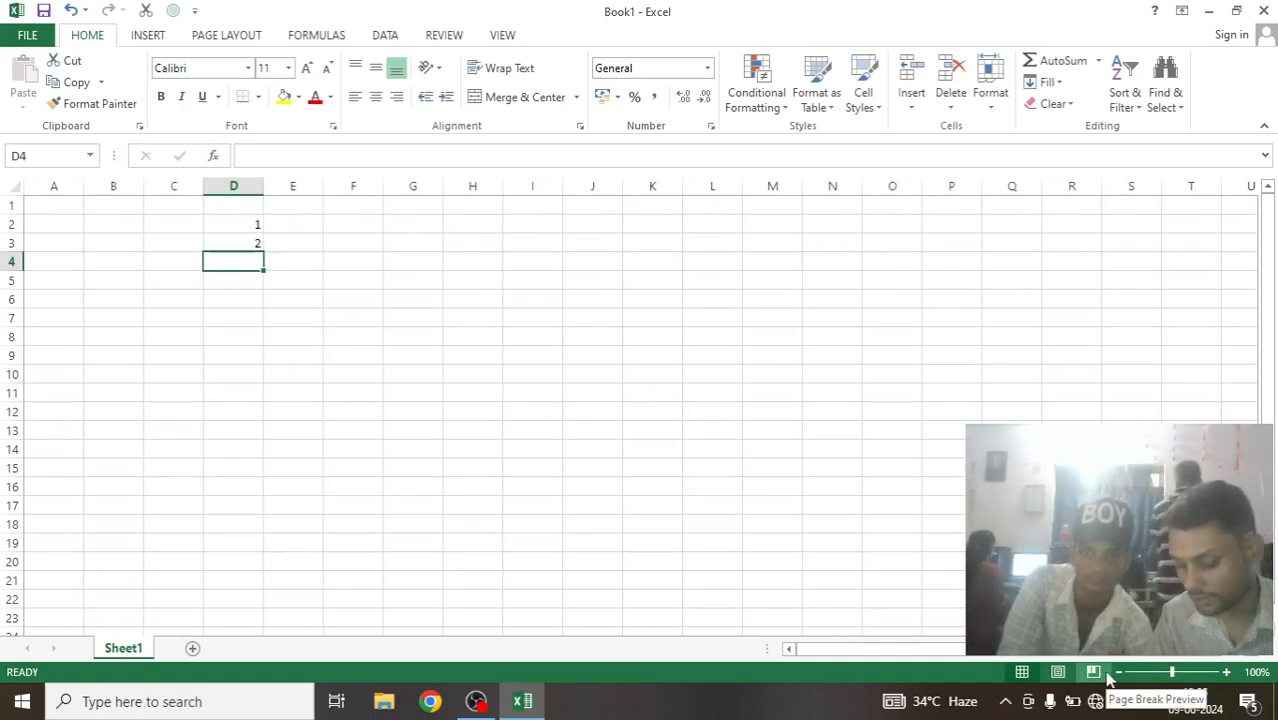
# Clear the two numbers from cells D2:D3.
pyautogui.scroll(5, 356, 452)
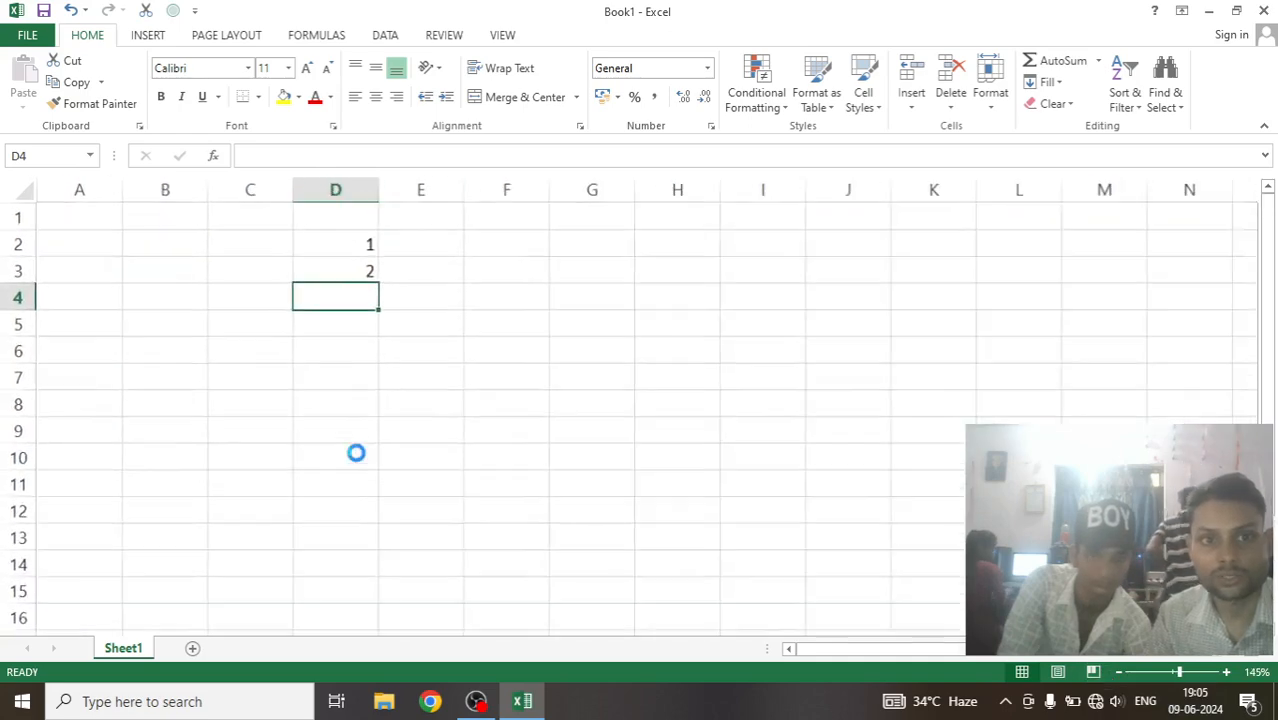
pyautogui.scroll(4, 356, 452)
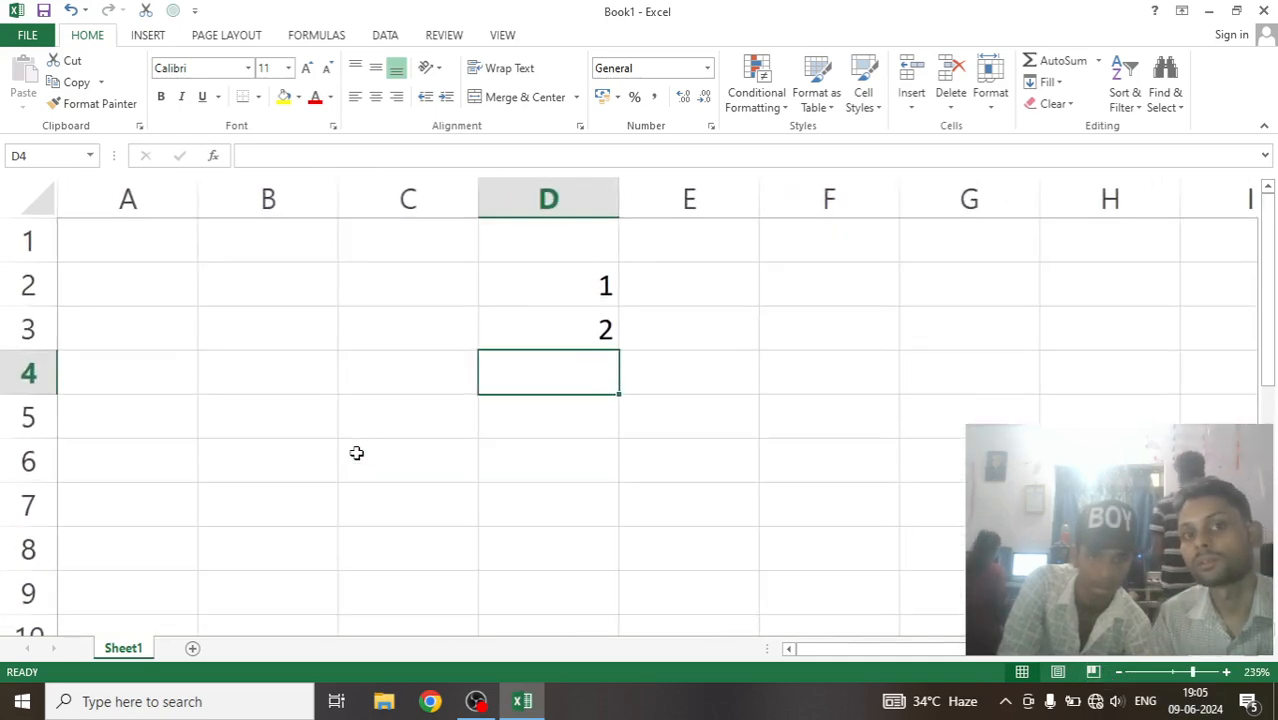
pyautogui.click(160, 248)
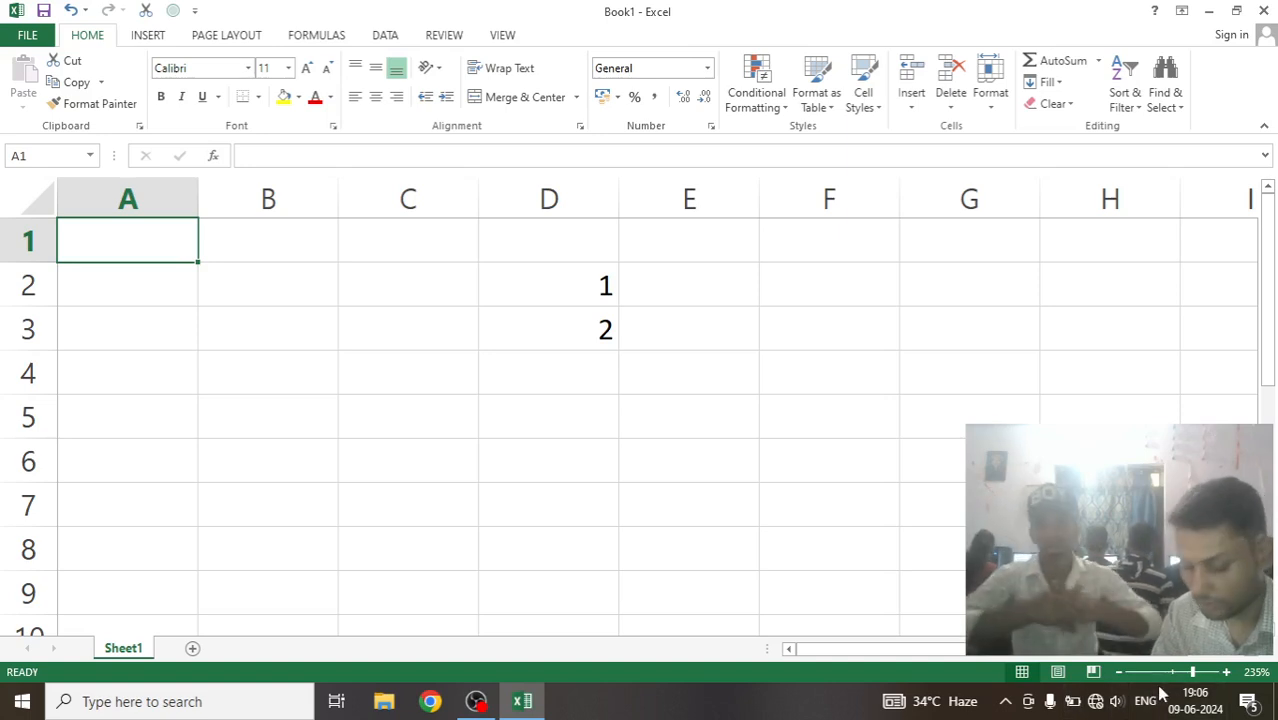
pyautogui.keyDown('ctrl'); pyautogui.scroll(-1, 574, 494); pyautogui.keyUp('ctrl')
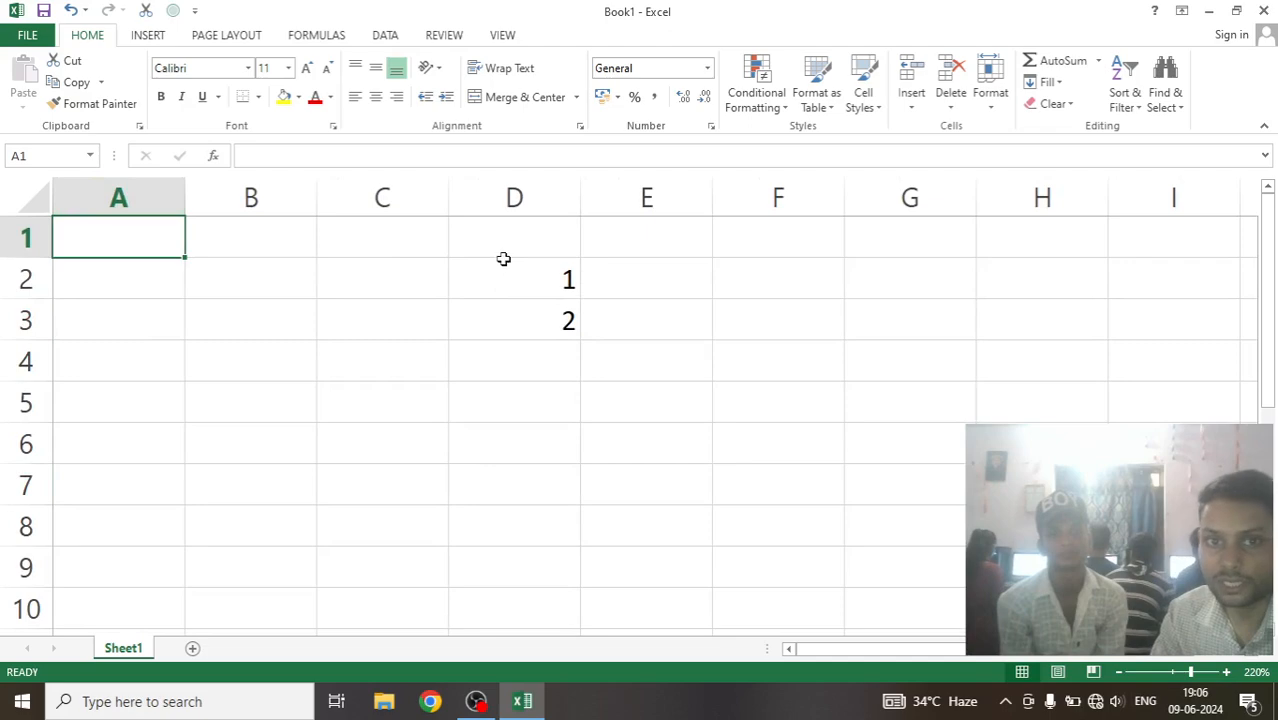
pyautogui.moveTo(504, 275); pyautogui.dragTo(510, 323)
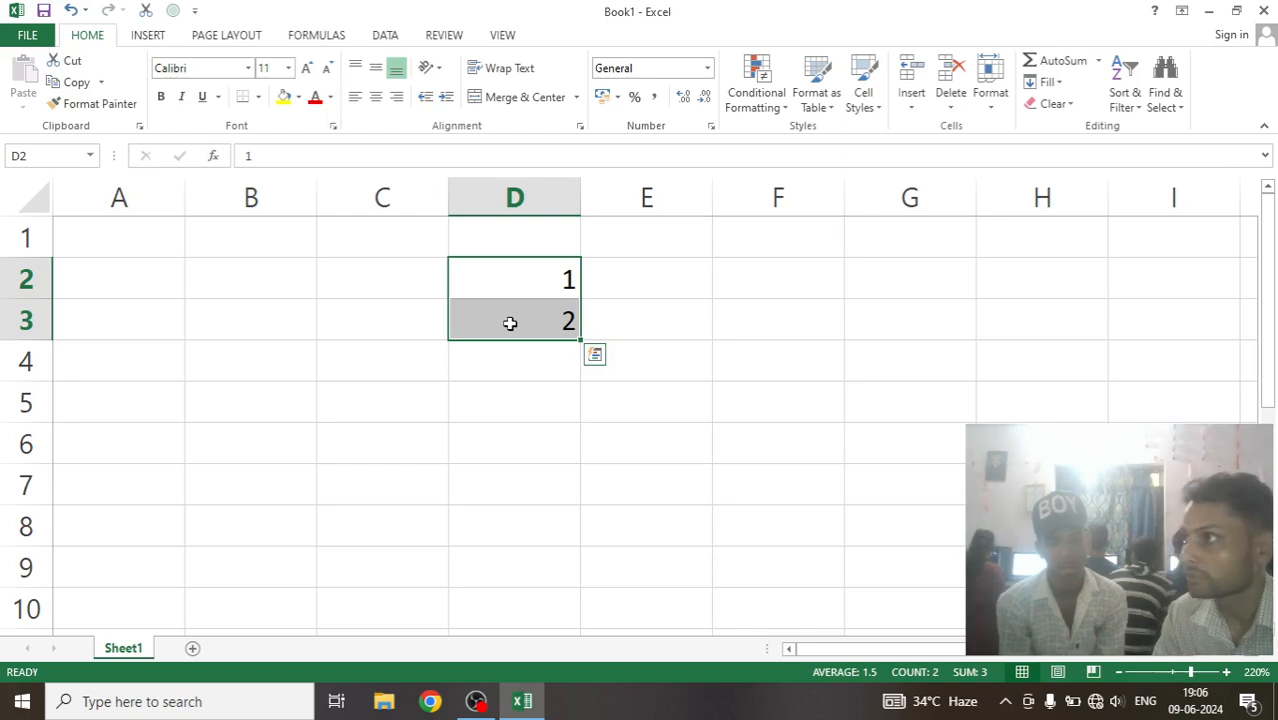
pyautogui.press('Delete')
# Enter 1 in cell A1 and 2 in cell A2 as the start of a number series.
pyautogui.click(124, 240)
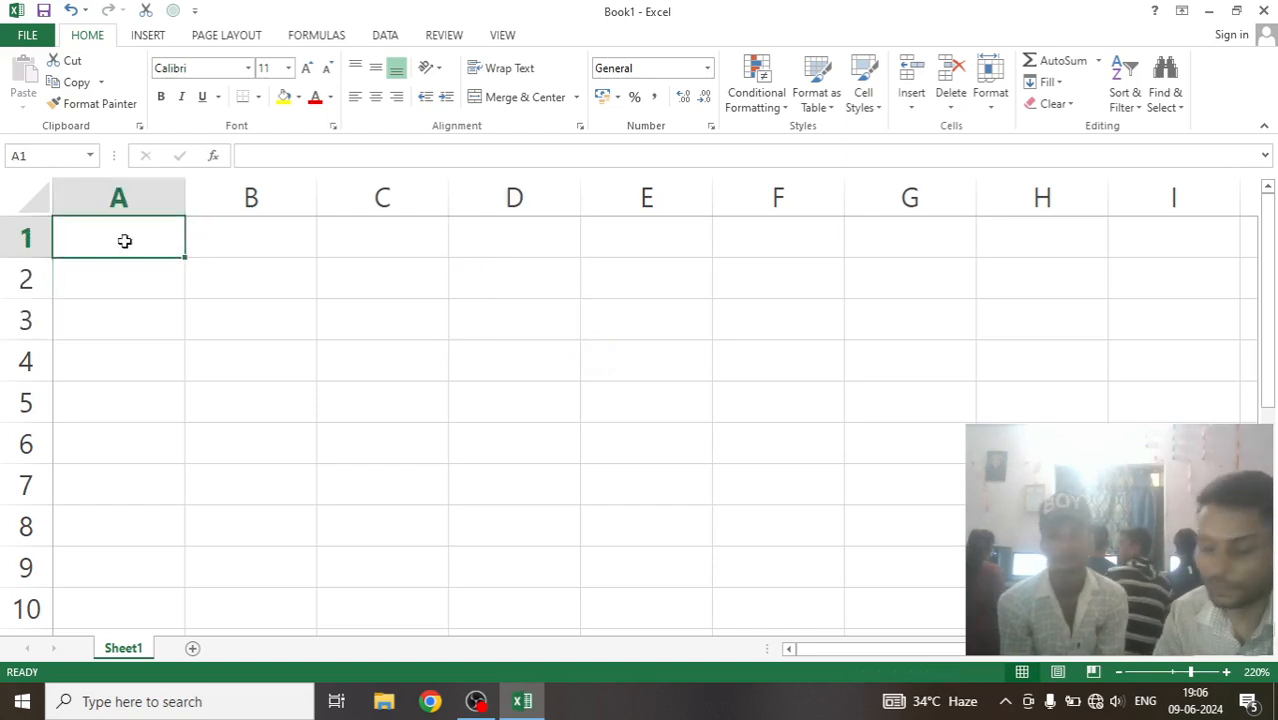
pyautogui.write('1')
pyautogui.press('Return')
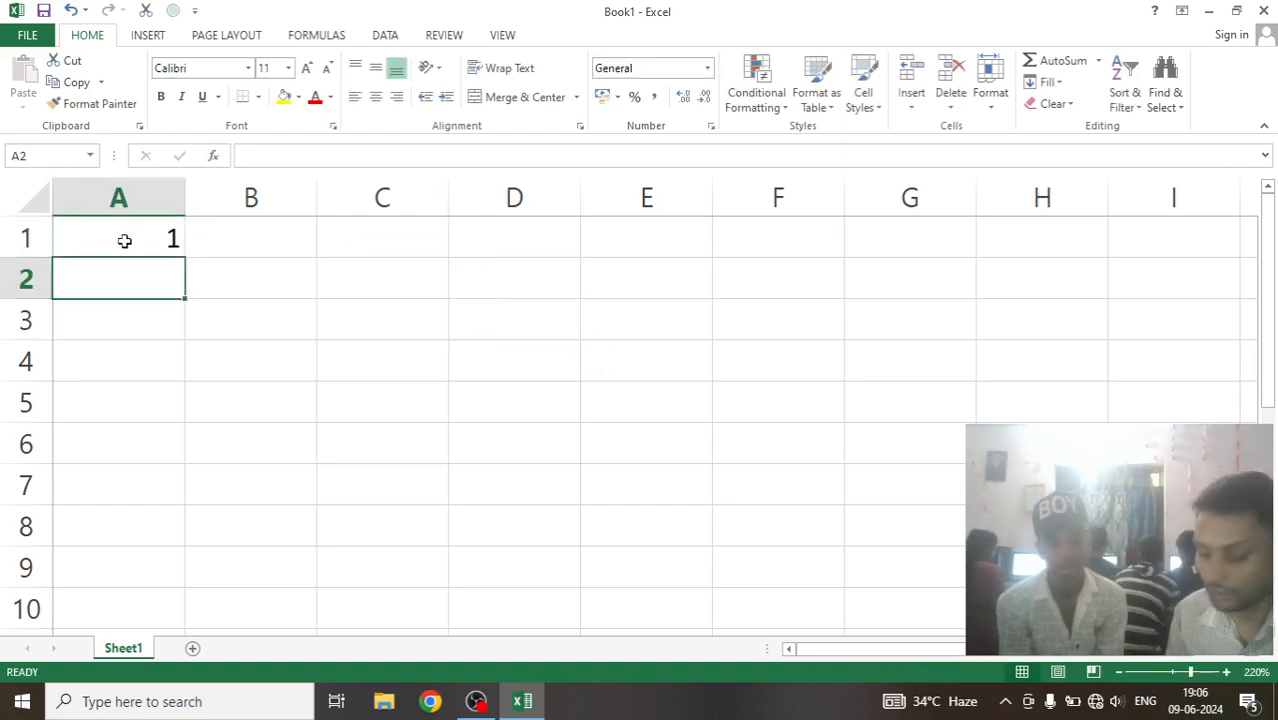
pyautogui.write('2')
pyautogui.press('Return')
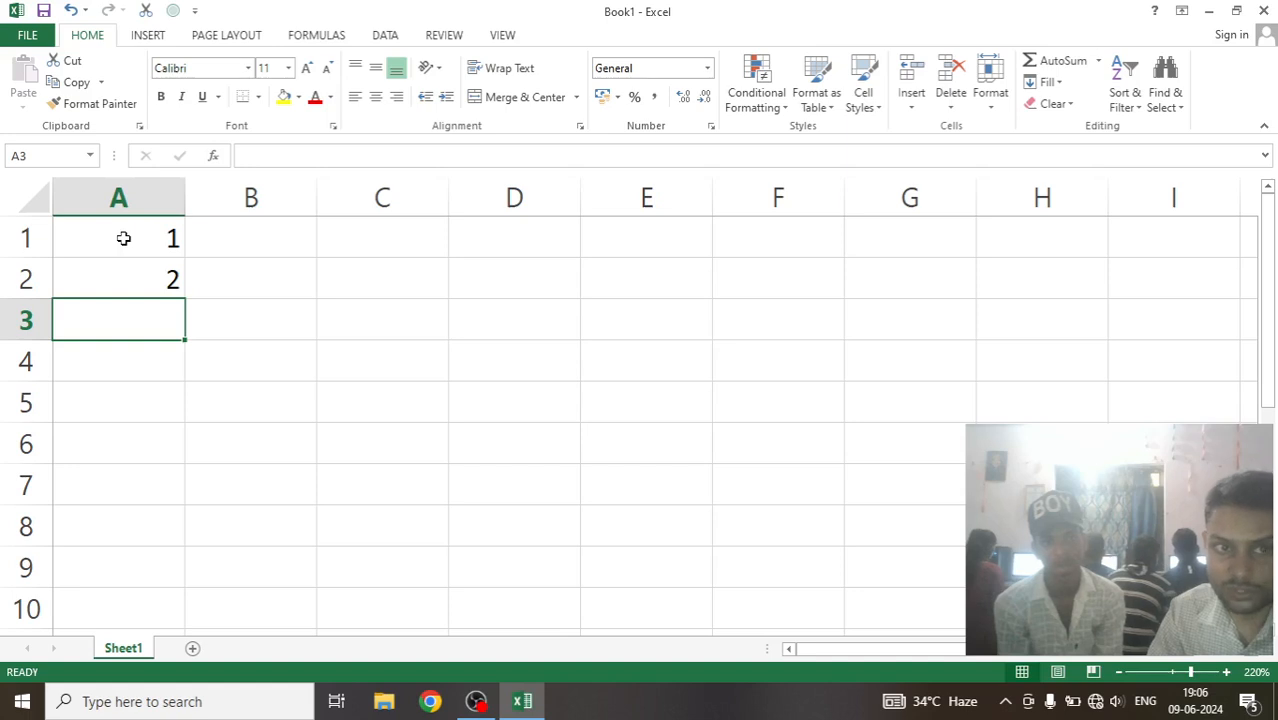
# Extend the series from A1:A2 down to cell A10 with the fill handle, giving the numbers 1 to 10.
pyautogui.click(123, 238)
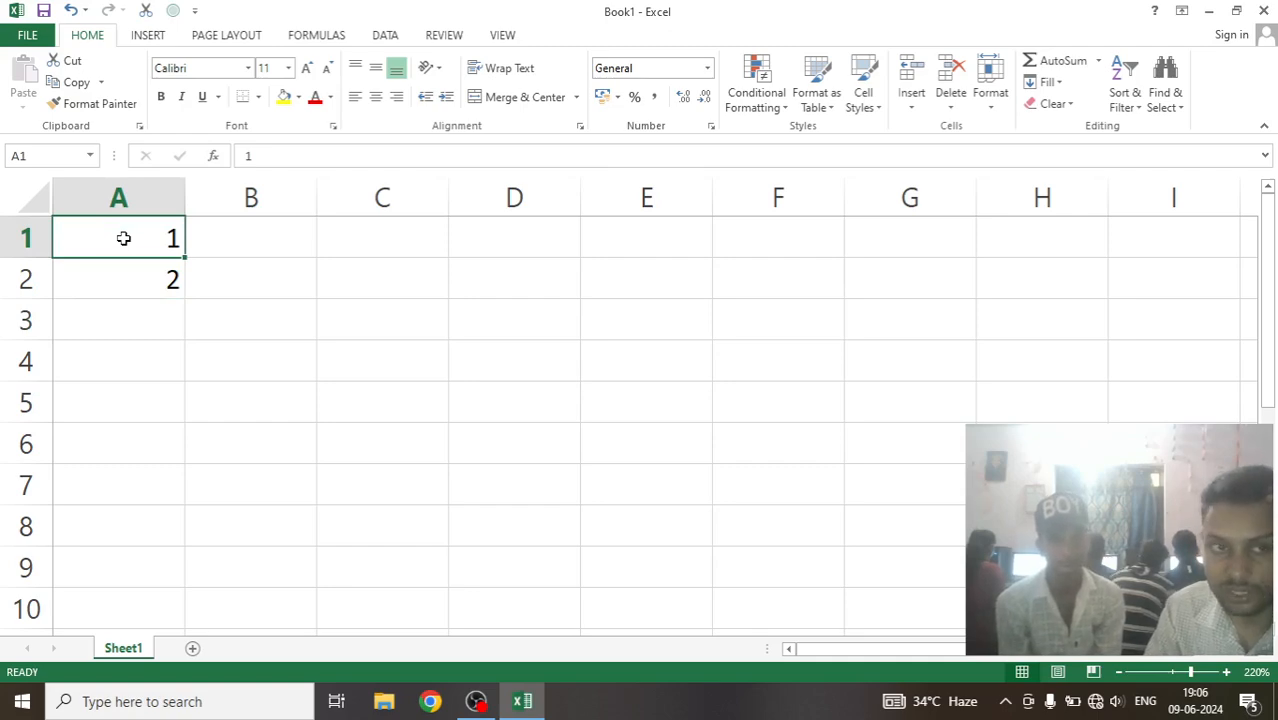
pyautogui.moveTo(117, 224); pyautogui.dragTo(118, 279)
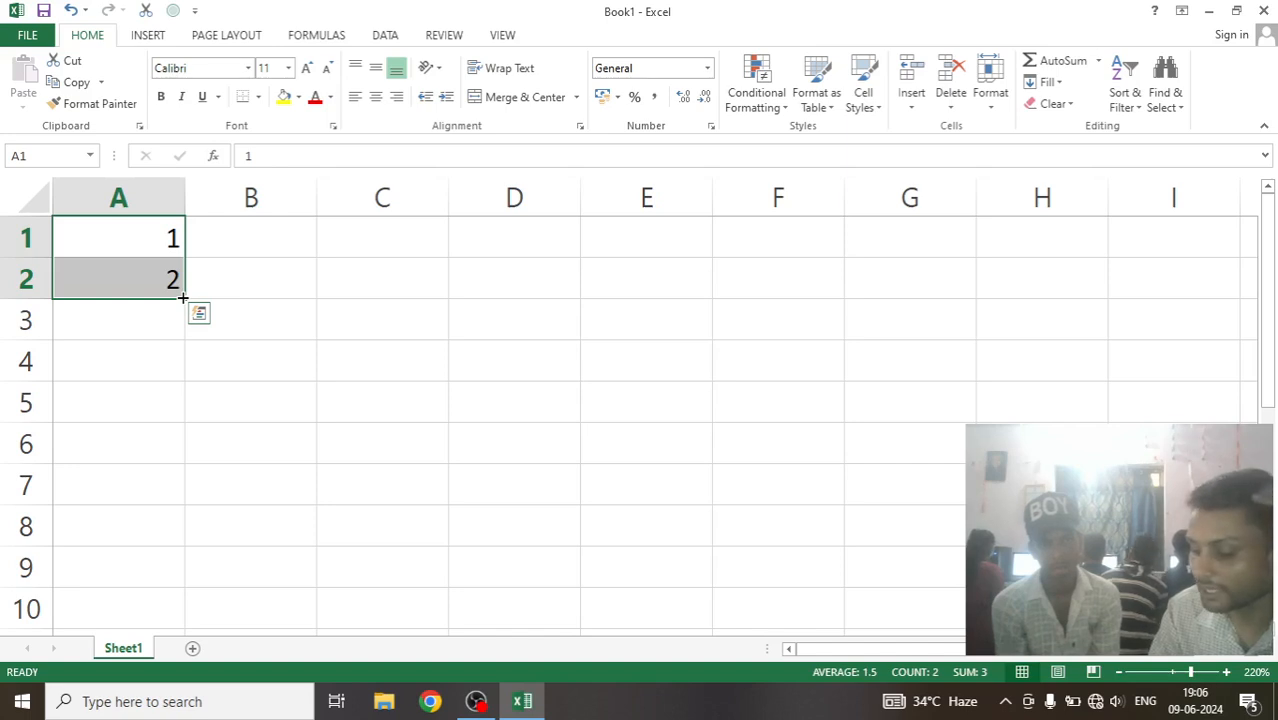
pyautogui.moveTo(183, 297); pyautogui.dragTo(180, 610)
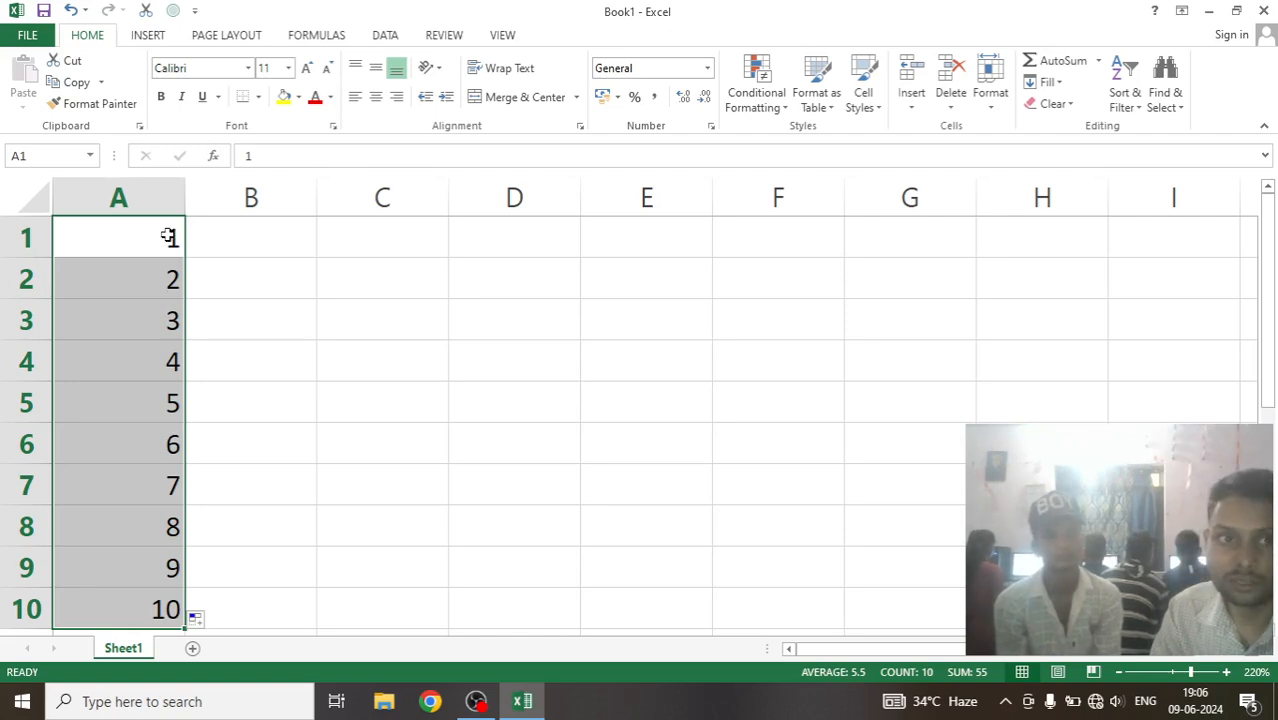
# Enter 2 in B1 and 4 in B2, and fill the series down to B10 in steps of two.
pyautogui.click(268, 238)
pyautogui.write('2')
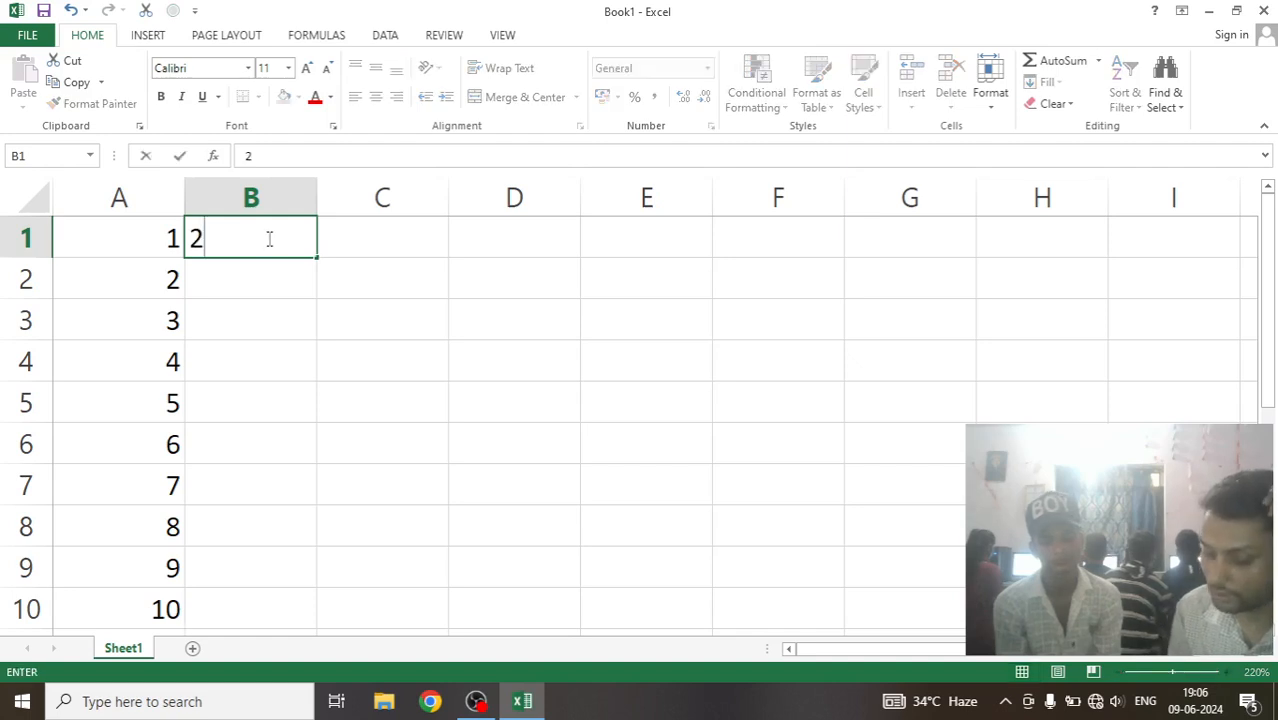
pyautogui.click(212, 284)
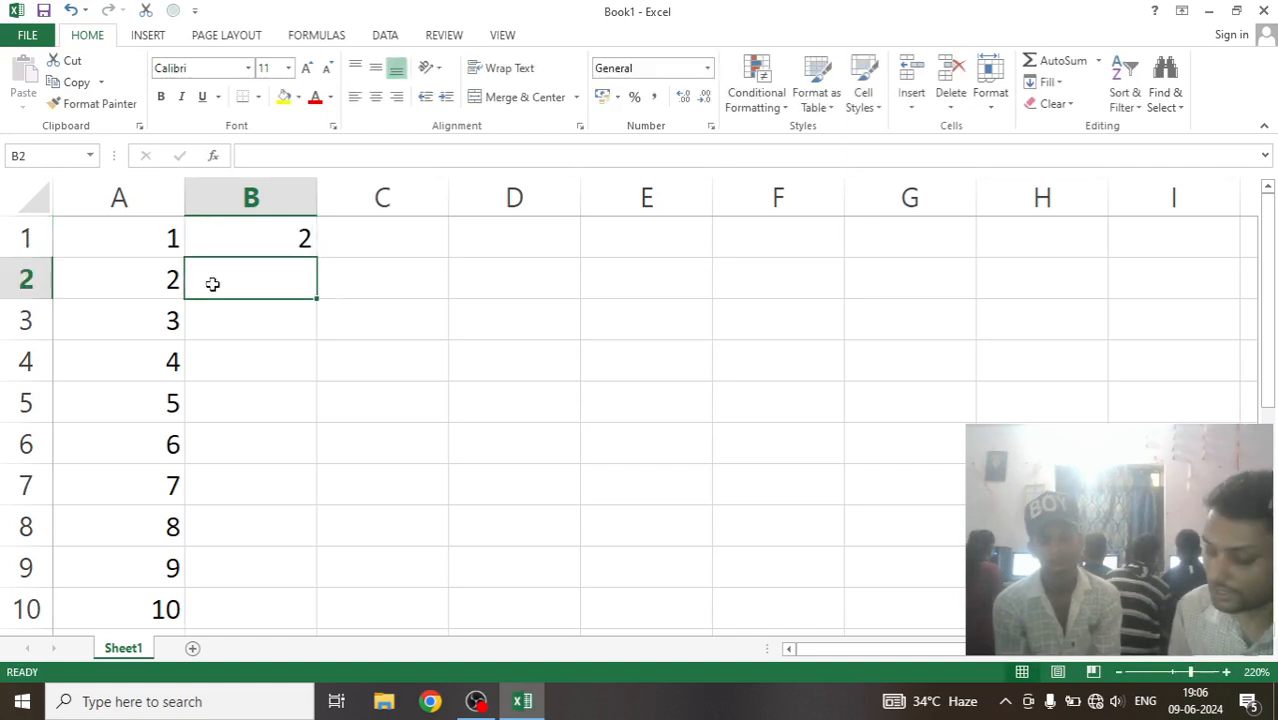
pyautogui.write('4')
pyautogui.click(354, 328)
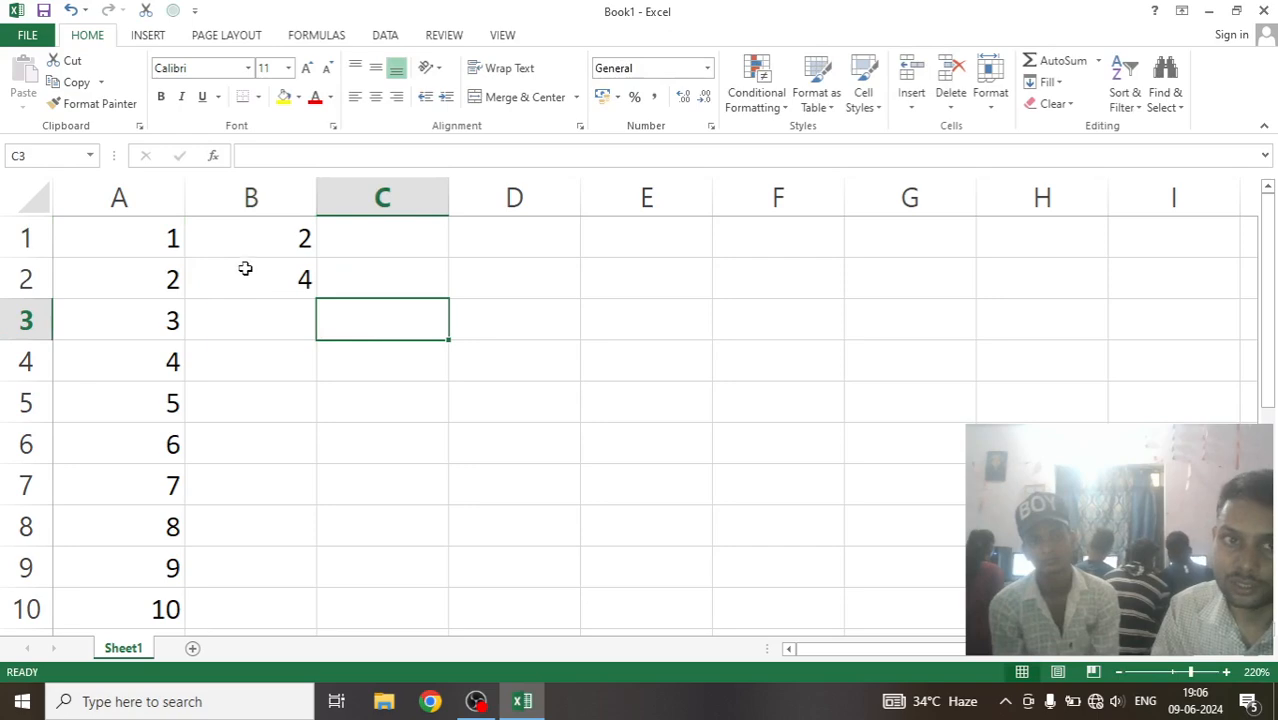
pyautogui.moveTo(277, 234); pyautogui.dragTo(304, 285)
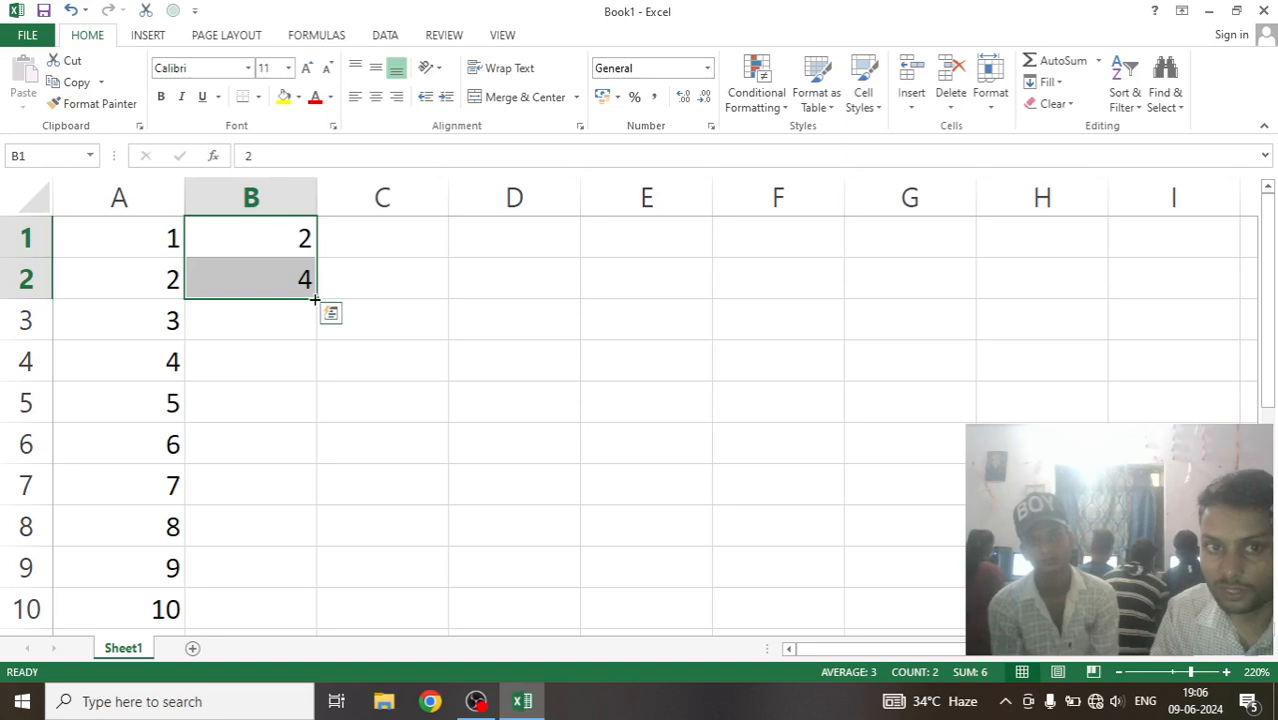
pyautogui.moveTo(314, 297); pyautogui.dragTo(299, 611)
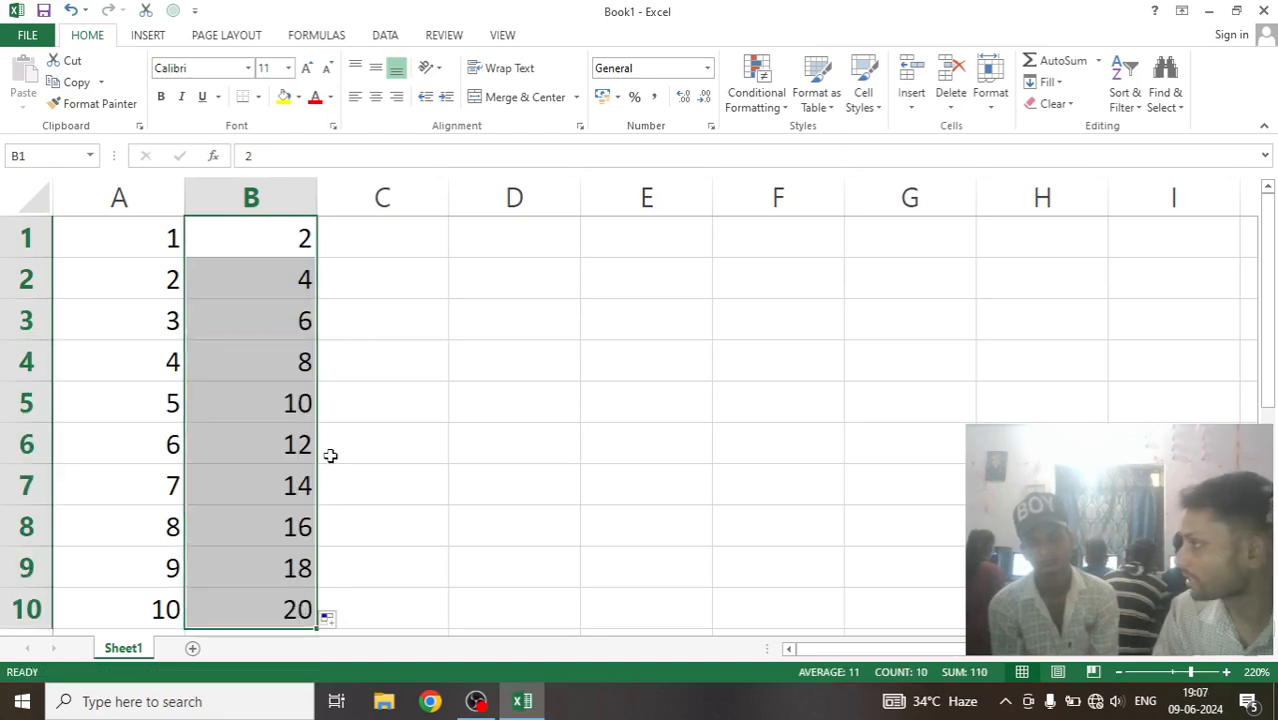
# Clear the filled values from cells B2:B10, keeping the 2 in B1.
pyautogui.moveTo(252, 280); pyautogui.dragTo(256, 592)
pyautogui.press('Delete')
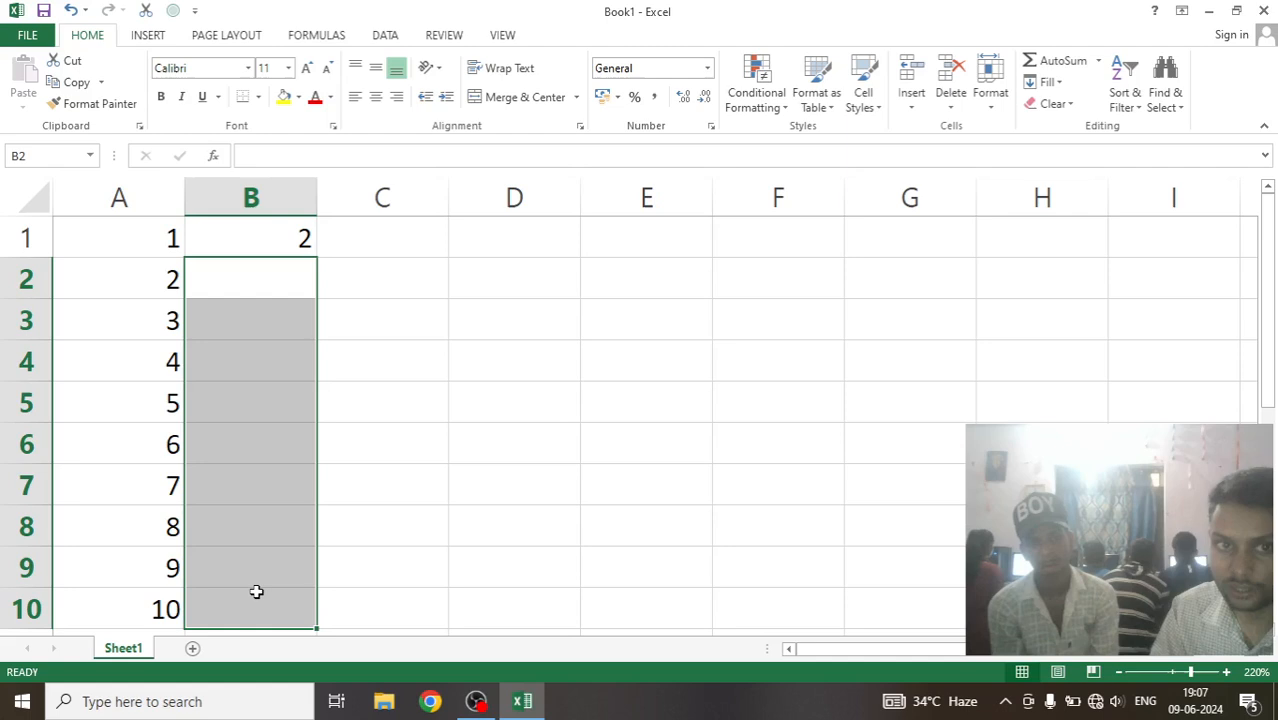
pyautogui.click(365, 572)
# Enter 4 in B2 again and auto-fill the B1:B2 series down to row 10, matching column A's length.
pyautogui.click(283, 272)
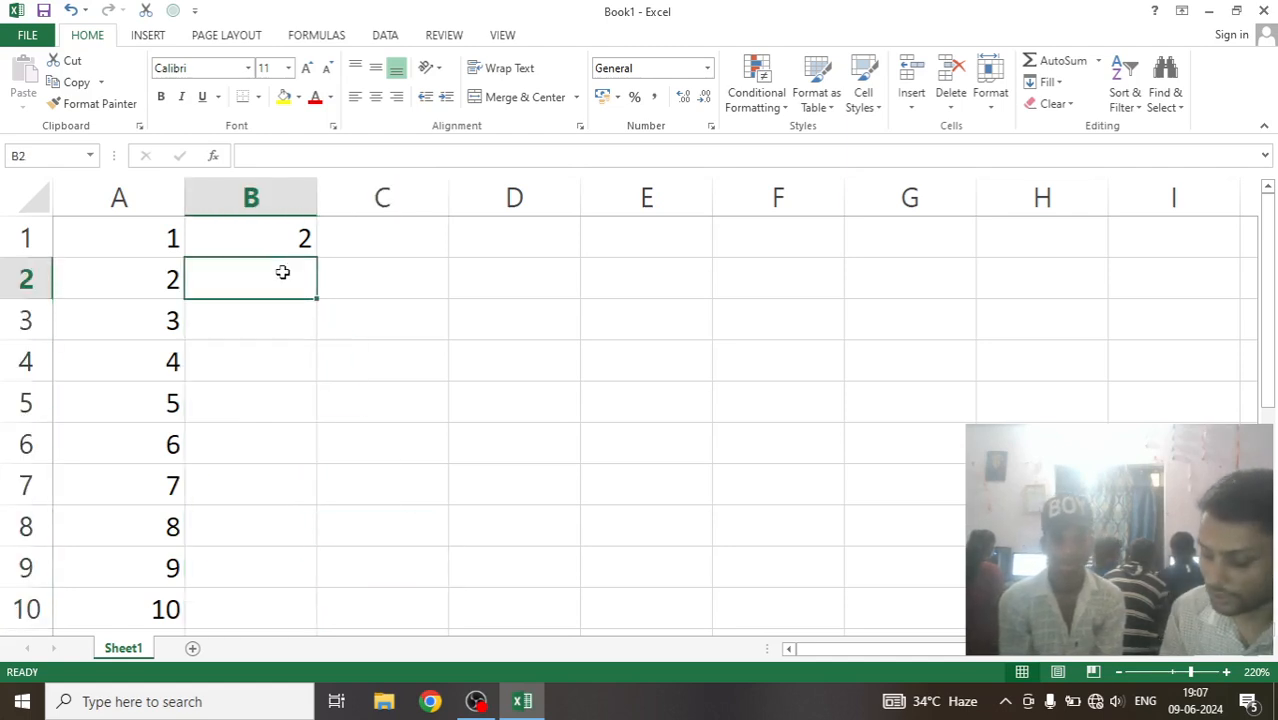
pyautogui.write('4')
pyautogui.click(382, 350)
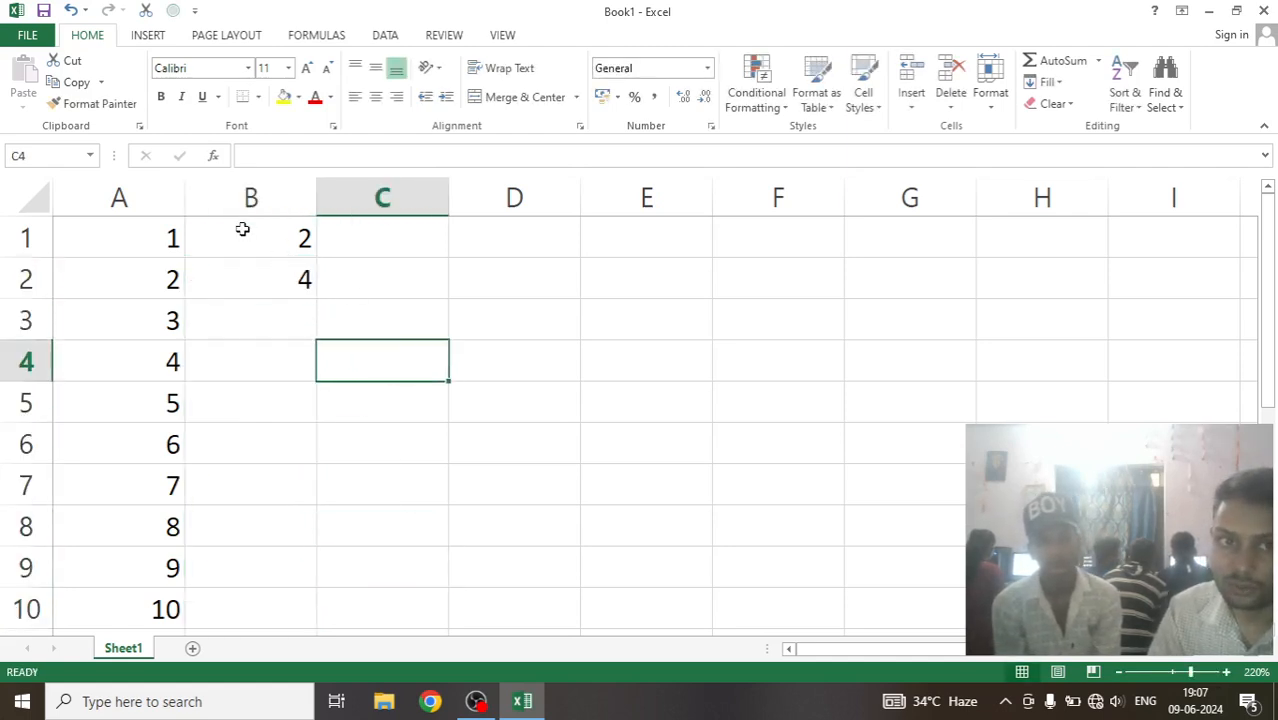
pyautogui.moveTo(243, 229); pyautogui.dragTo(276, 286)
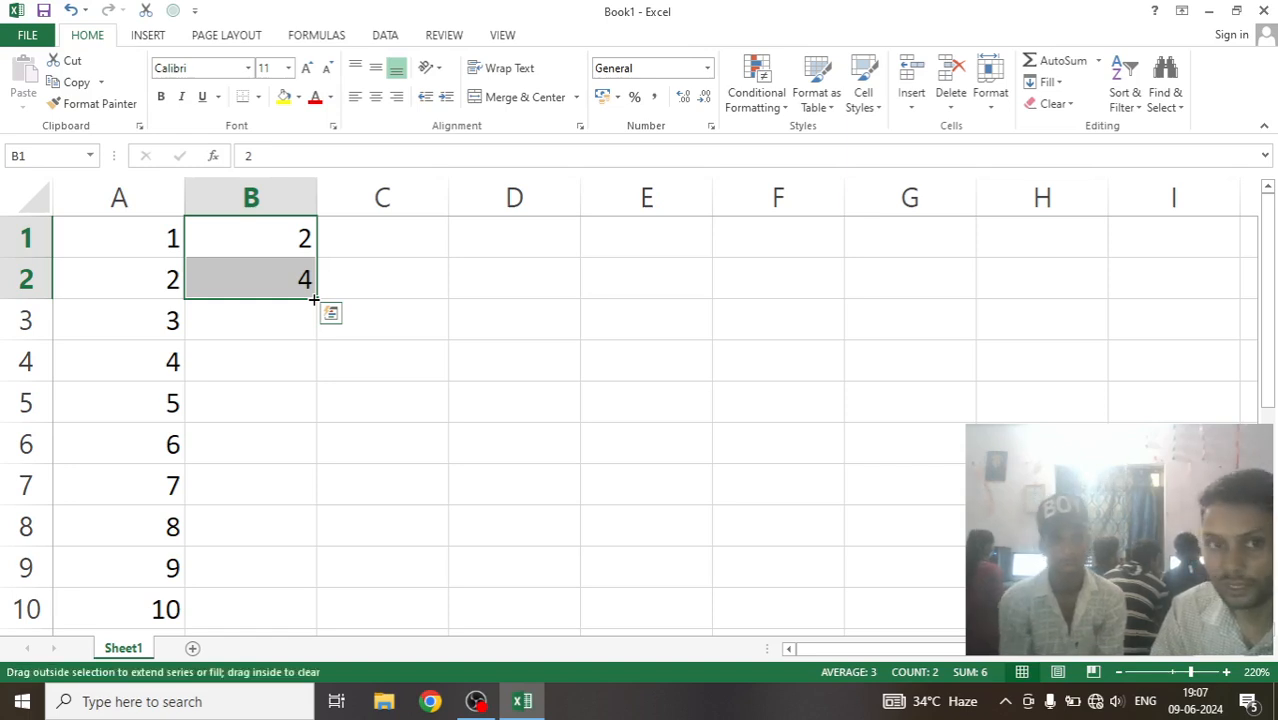
pyautogui.doubleClick(313, 298)
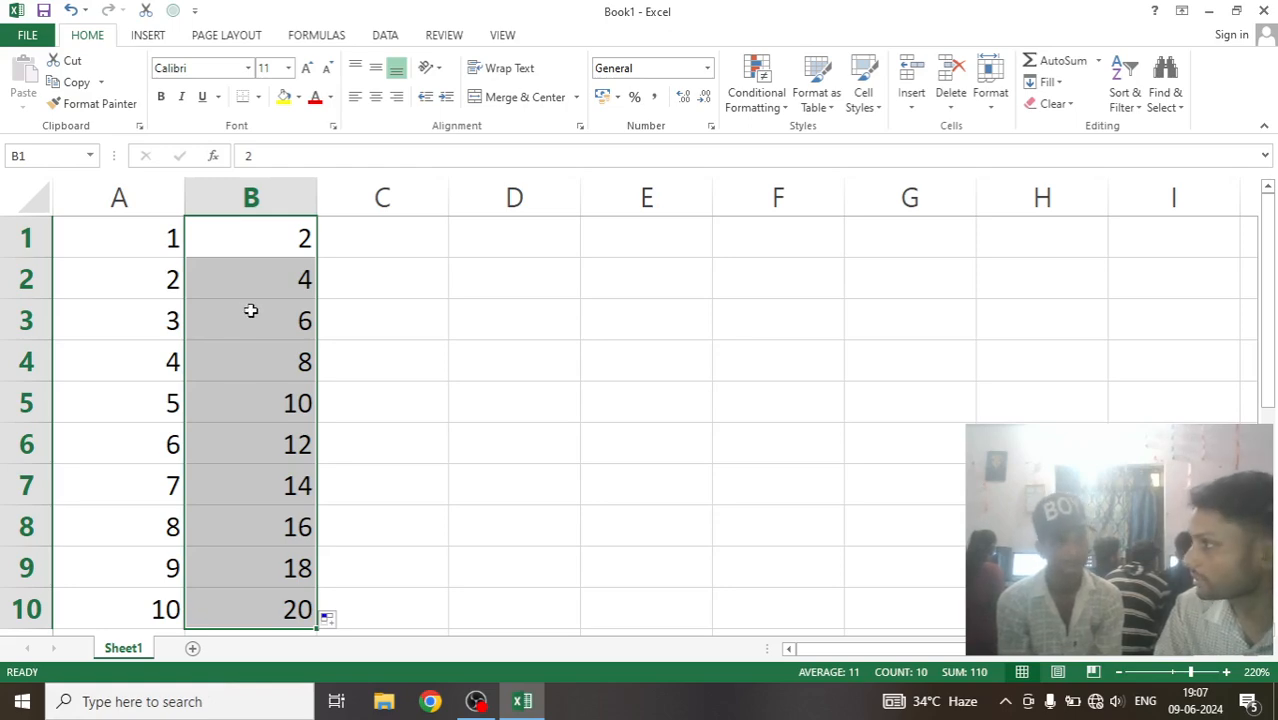
# Delete the contents of B2:B10 and select cell B1.
pyautogui.moveTo(258, 291); pyautogui.dragTo(268, 612)
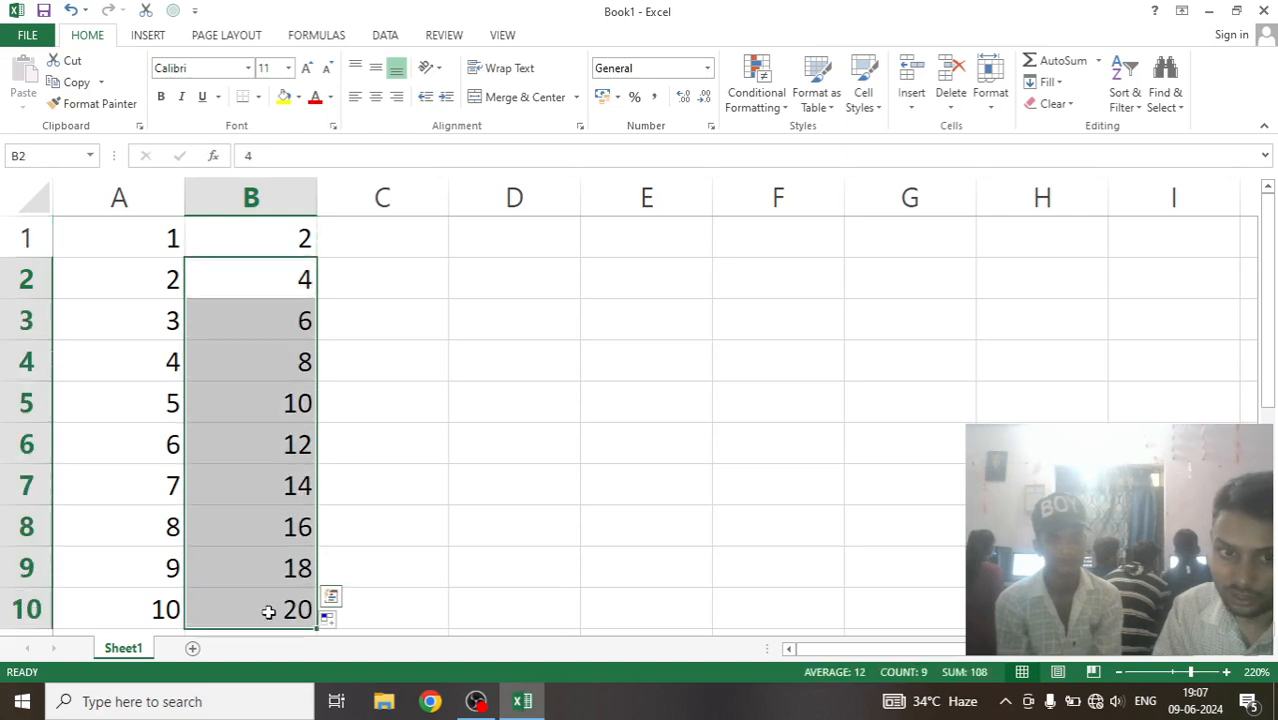
pyautogui.press('Delete')
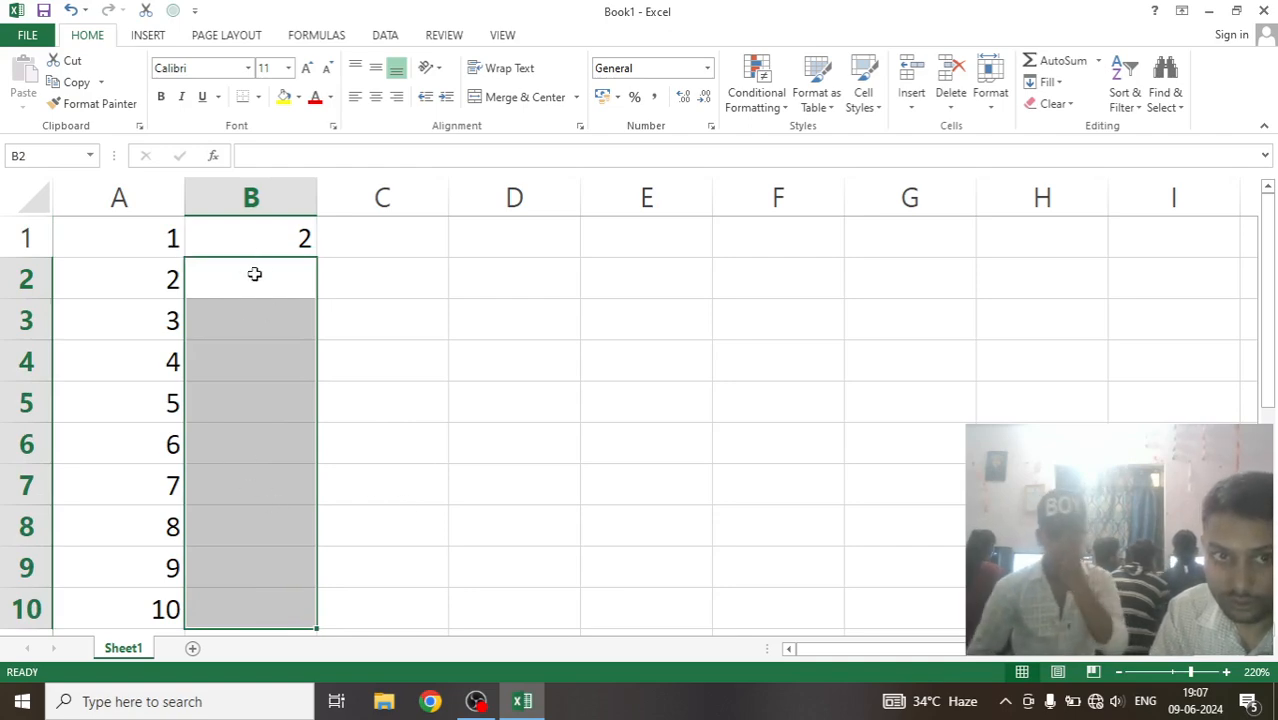
pyautogui.click(265, 245)
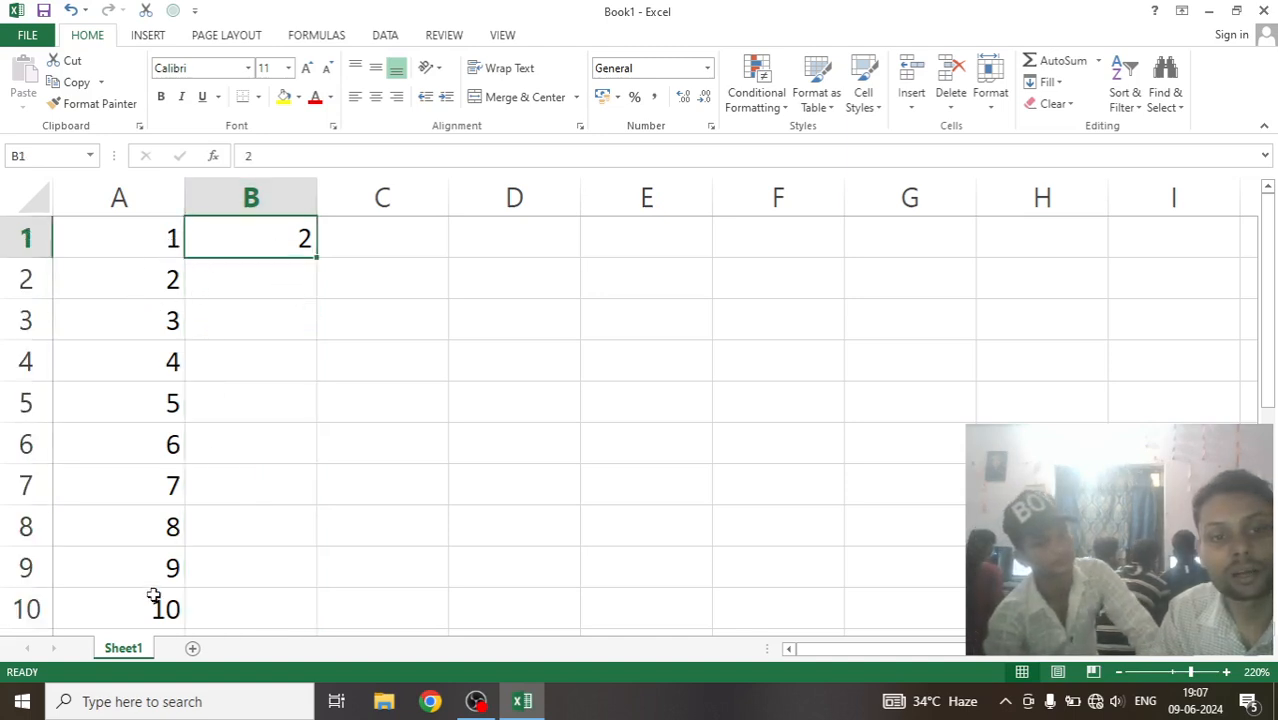
# Try filling A1:A10 across into column B, and pull the fill back to column A to clear column B.
pyautogui.moveTo(131, 237); pyautogui.dragTo(224, 486)
pyautogui.scroll(1, 224, 486)
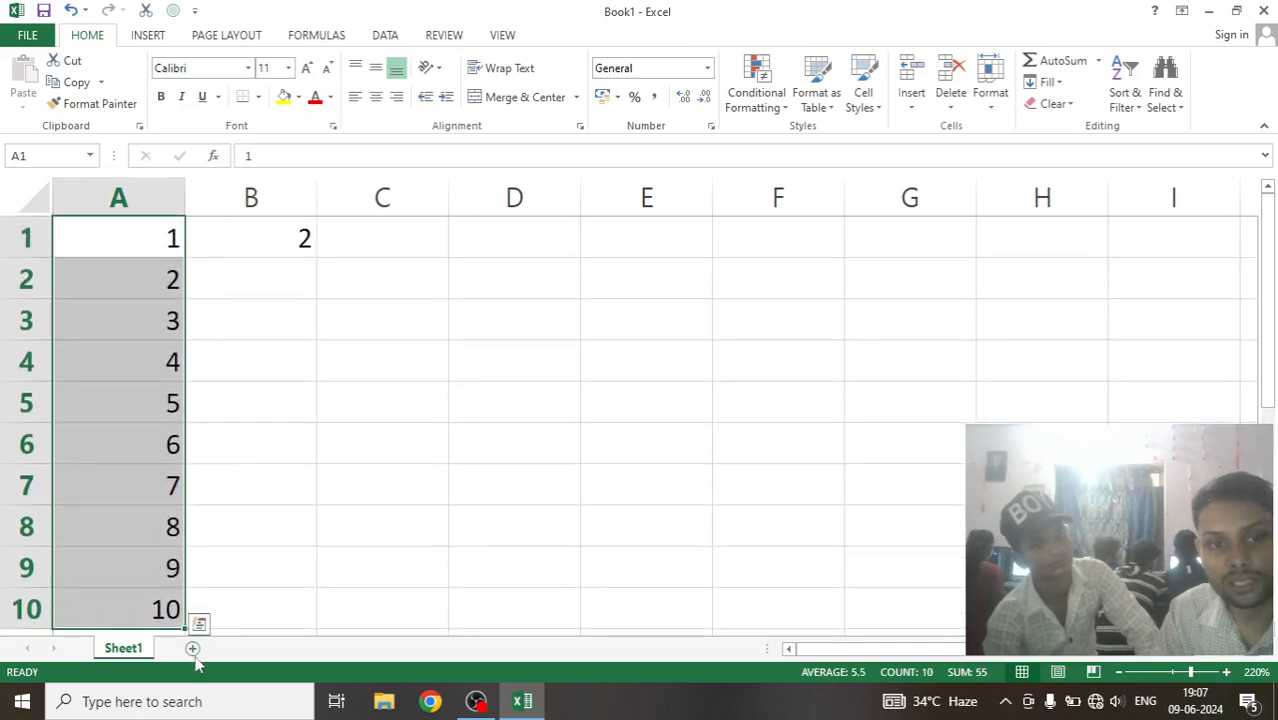
pyautogui.moveTo(185, 628); pyautogui.dragTo(255, 624)
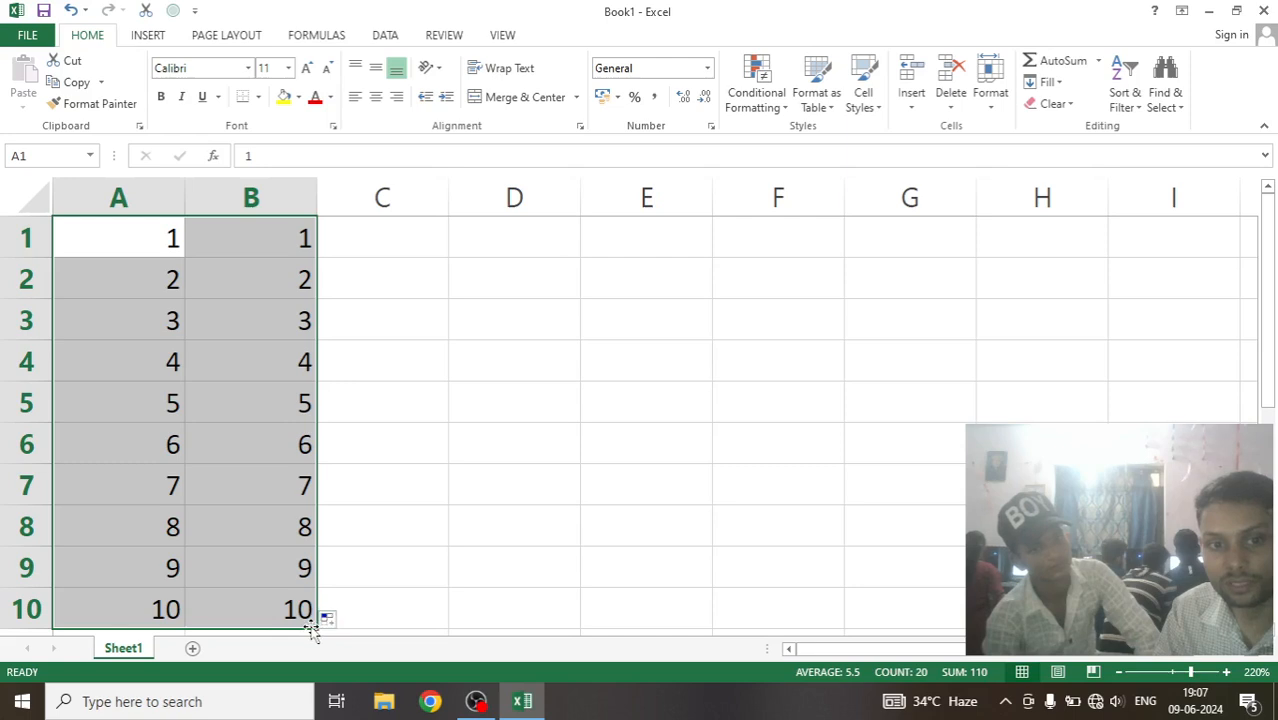
pyautogui.moveTo(316, 627); pyautogui.dragTo(200, 622)
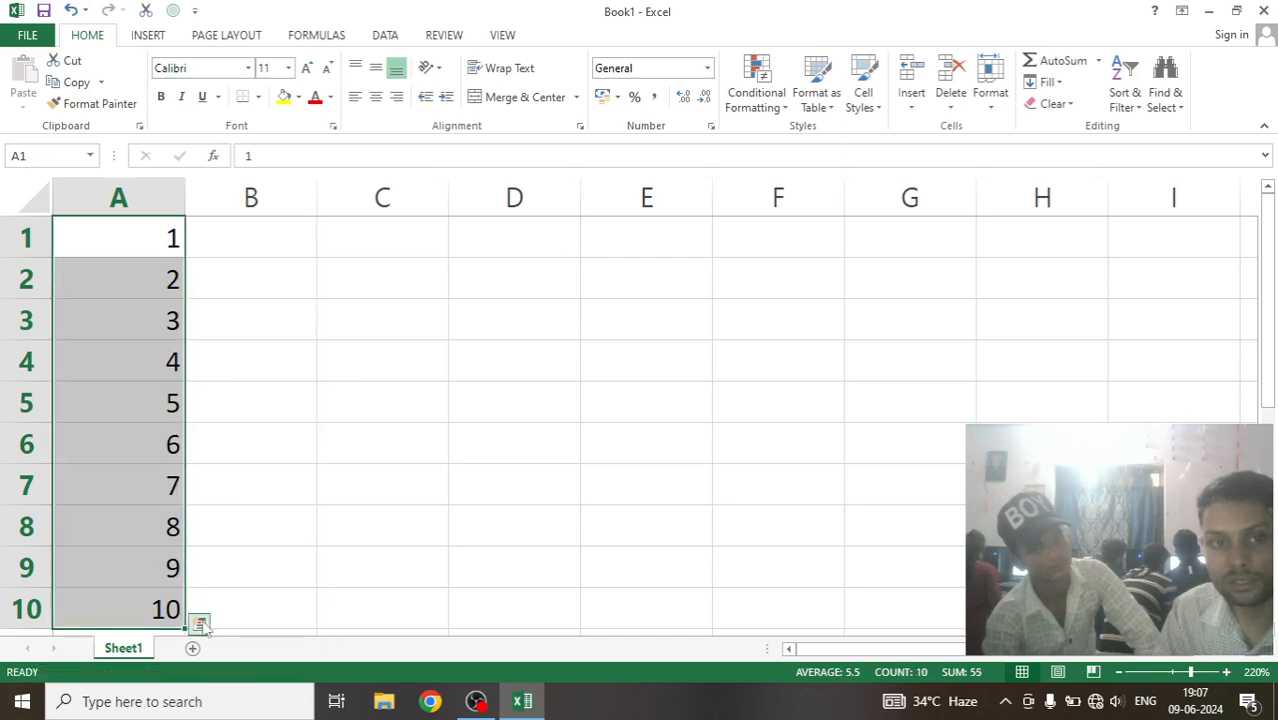
# Enter 2 in B1 and 4 in B2, and extend the series down to B10 to build the table of 2.
pyautogui.click(237, 237)
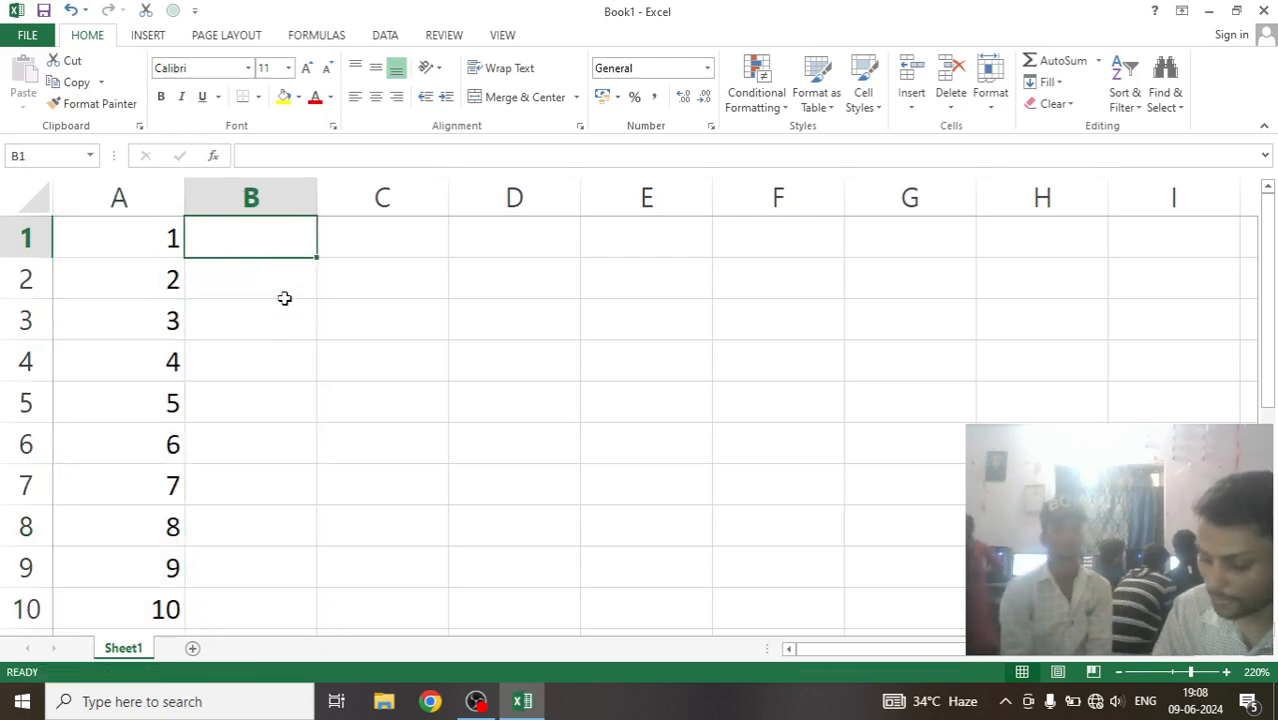
pyautogui.write('2')
pyautogui.press('Return')
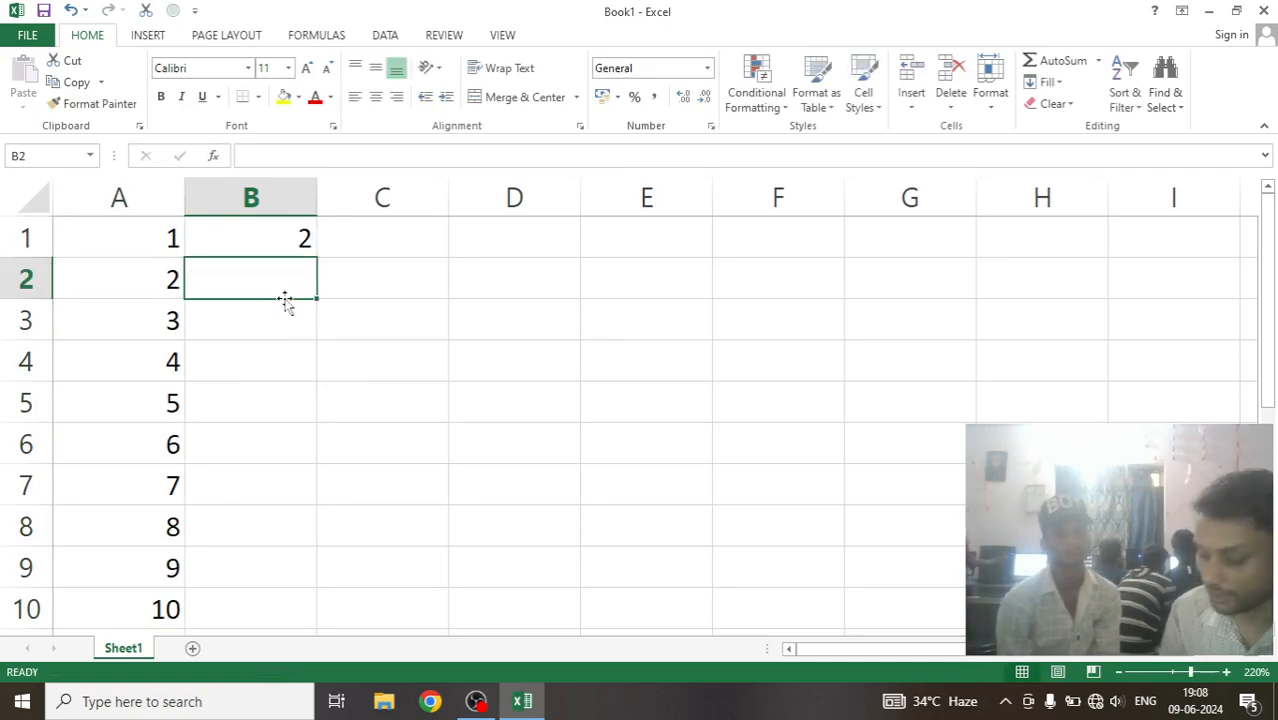
pyautogui.write('4')
pyautogui.click(291, 368)
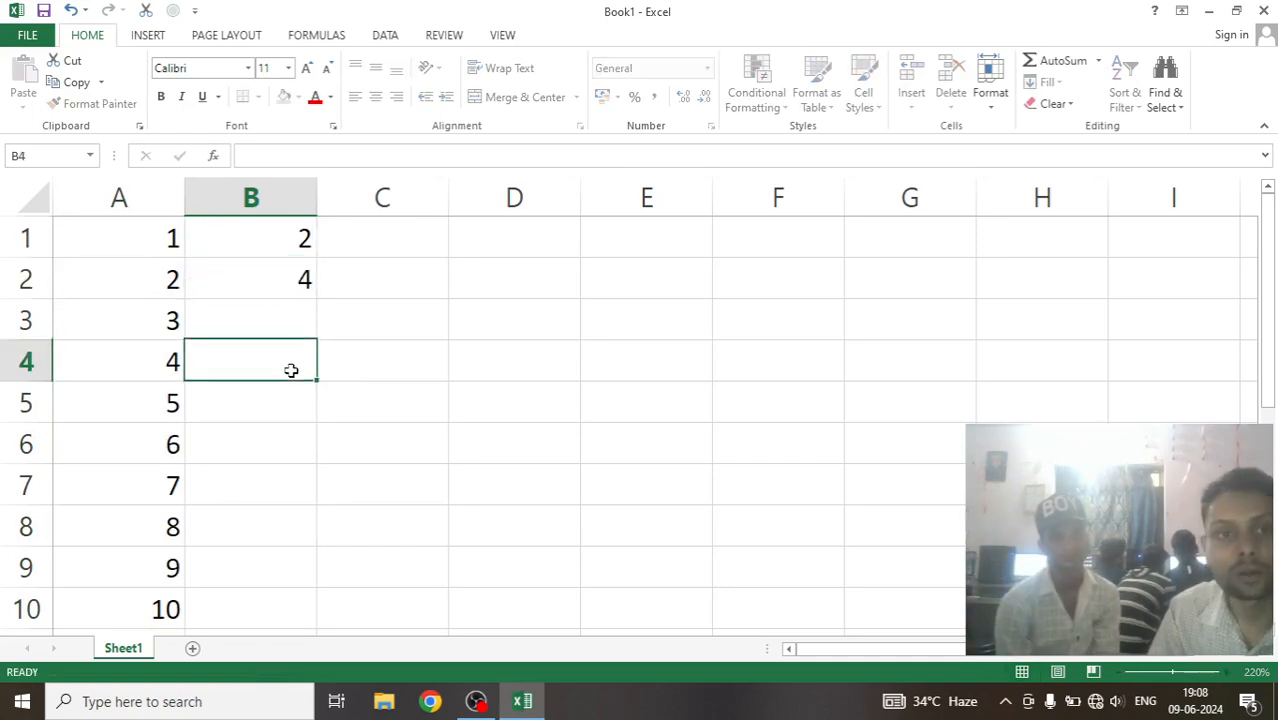
pyautogui.click(283, 237)
pyautogui.moveTo(283, 237); pyautogui.dragTo(300, 277)
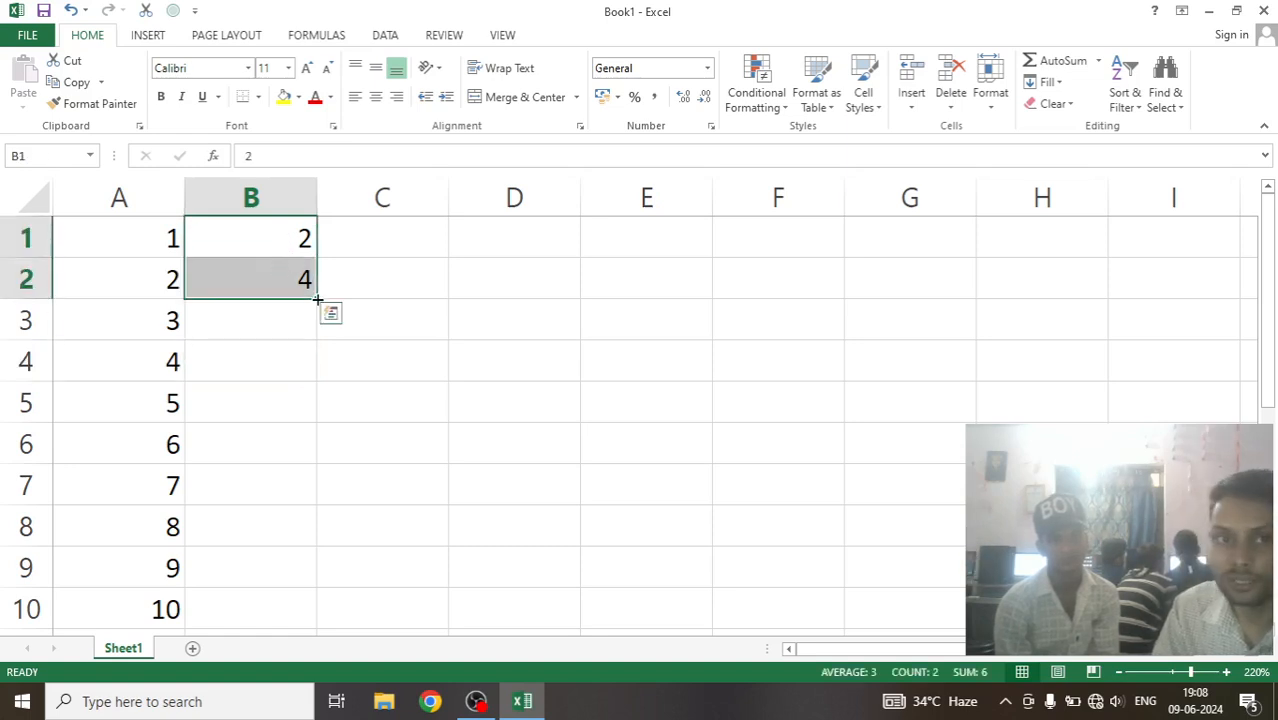
pyautogui.moveTo(318, 299); pyautogui.dragTo(319, 612)
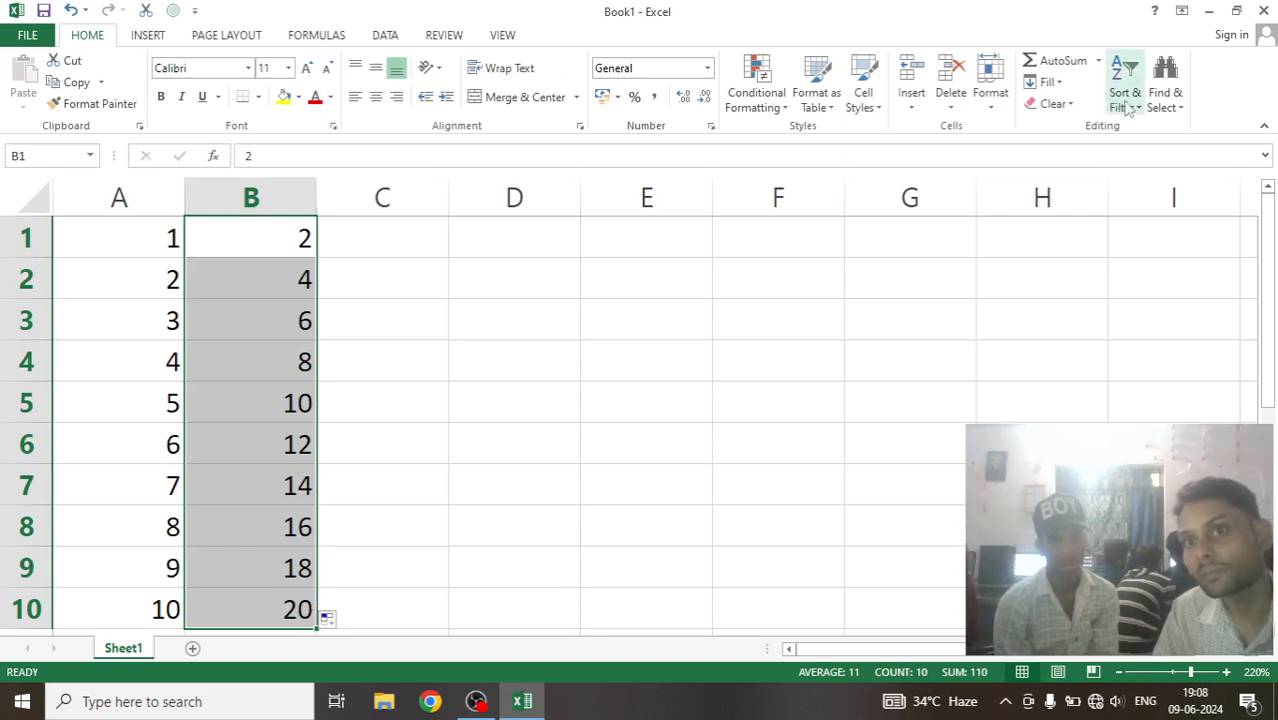
# Enter 3 in C1 and extend the B1:C1 series across row 1 to F1.
pyautogui.click(1060, 84)
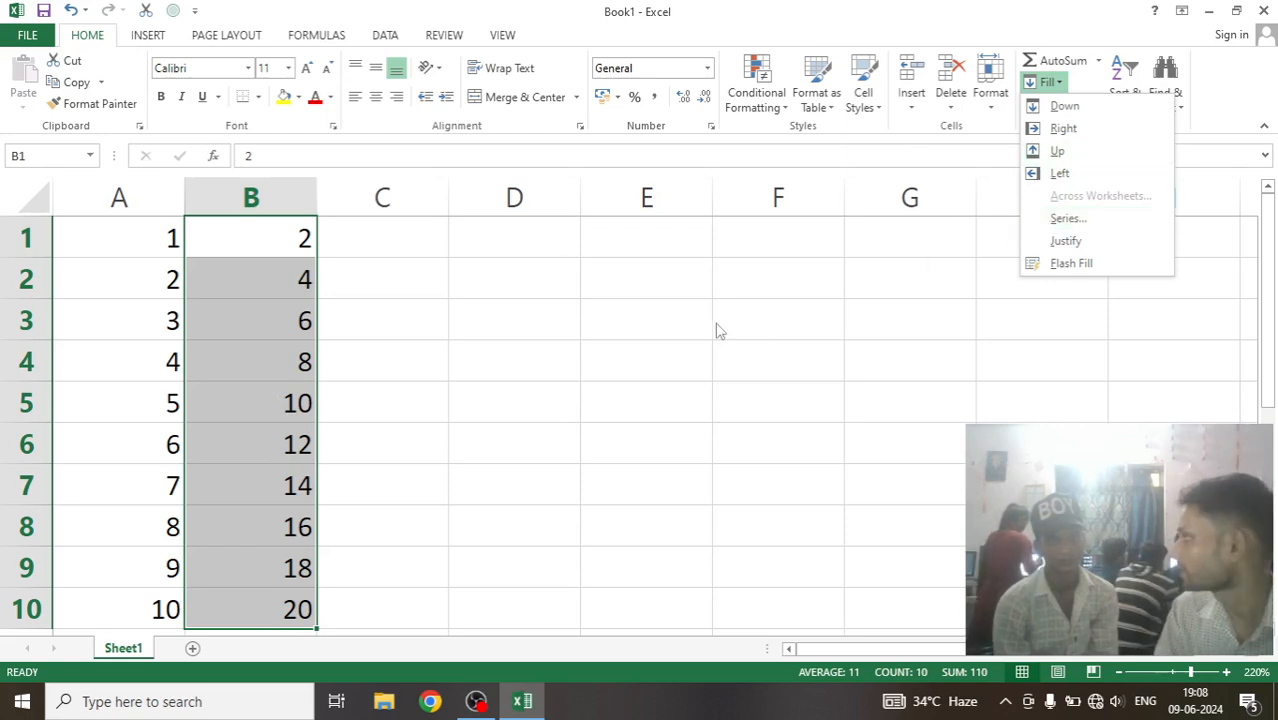
pyautogui.click(355, 320)
pyautogui.click(365, 240)
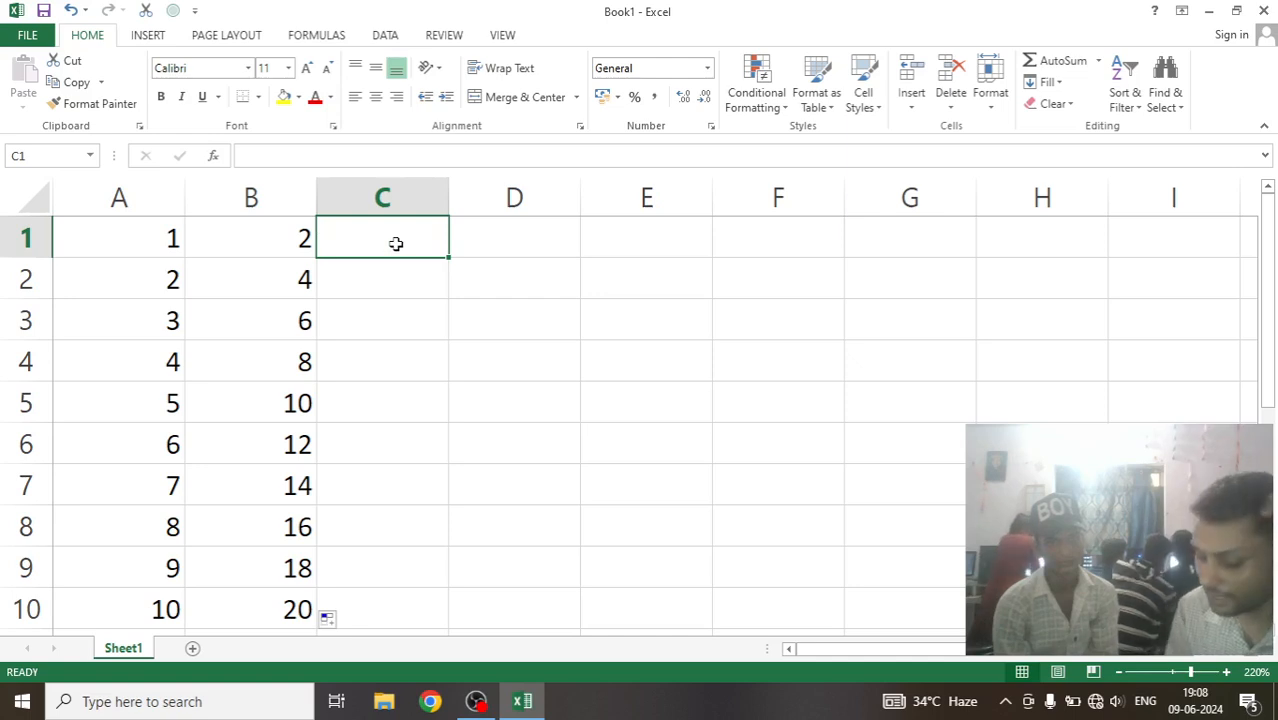
pyautogui.write('3')
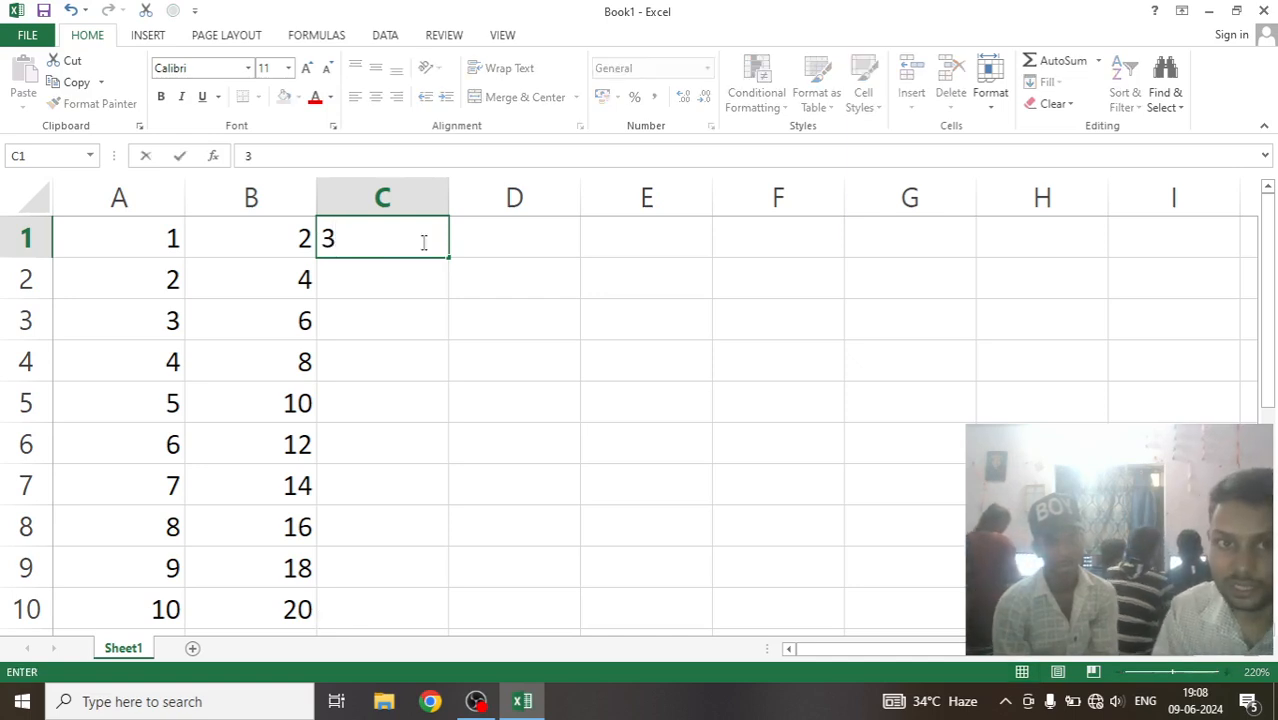
pyautogui.click(375, 308)
pyautogui.click(380, 286)
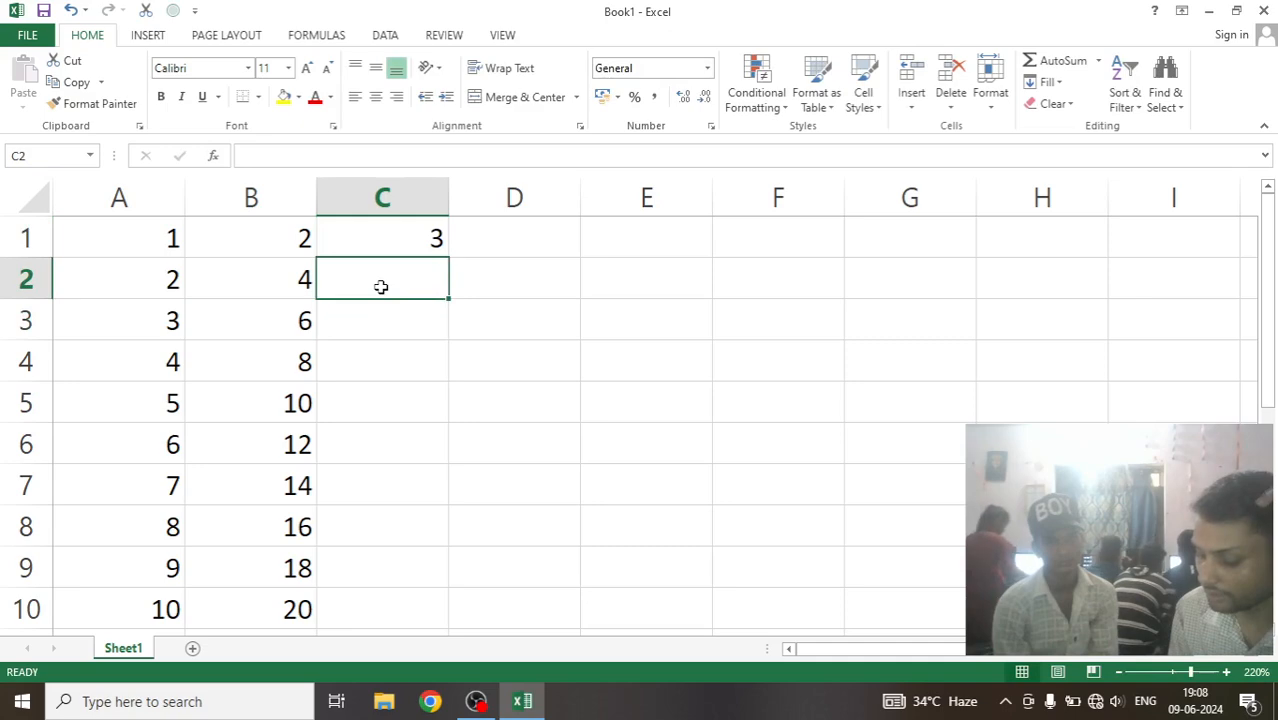
pyautogui.click(496, 244)
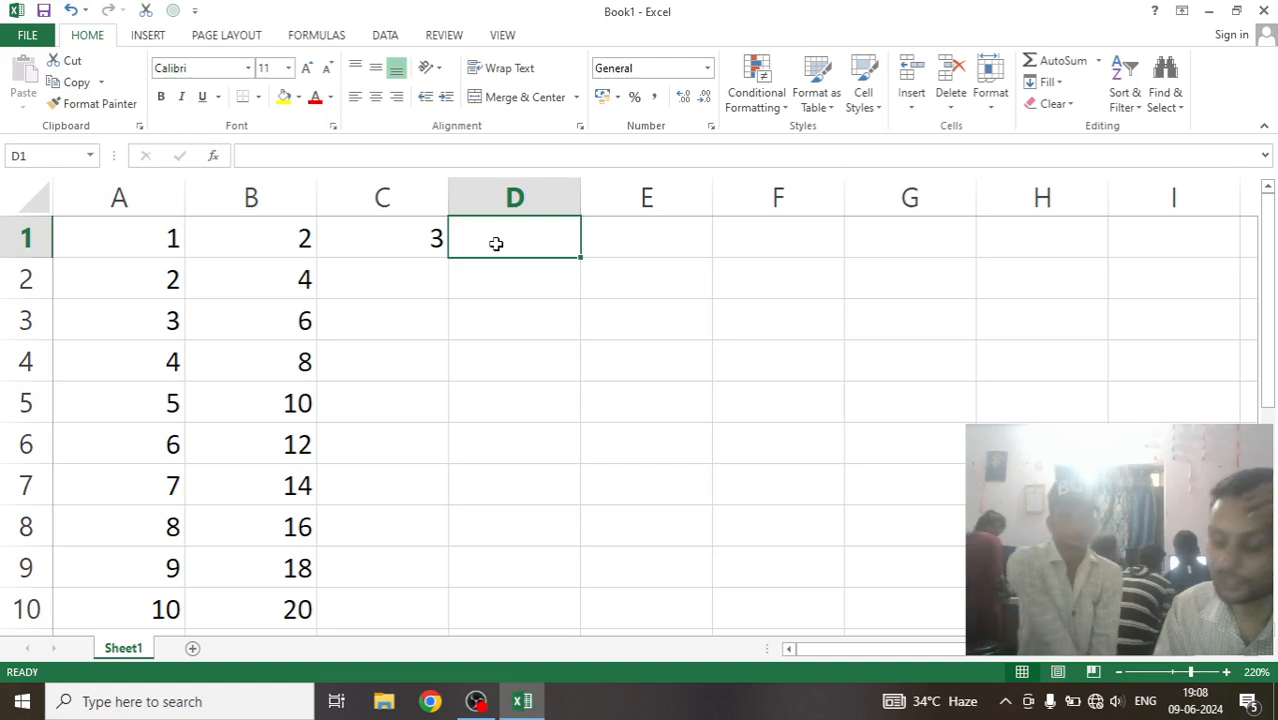
pyautogui.click(304, 237)
pyautogui.moveTo(304, 237); pyautogui.dragTo(377, 237)
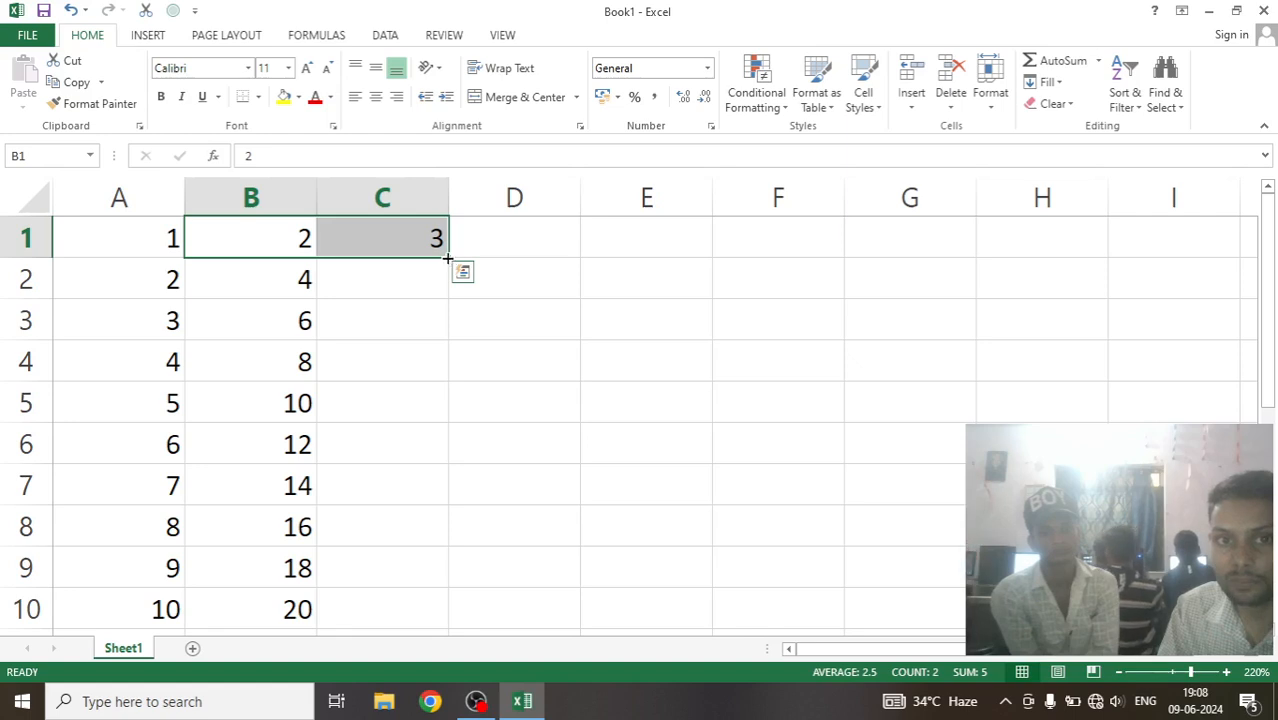
pyautogui.moveTo(449, 257); pyautogui.dragTo(840, 261)
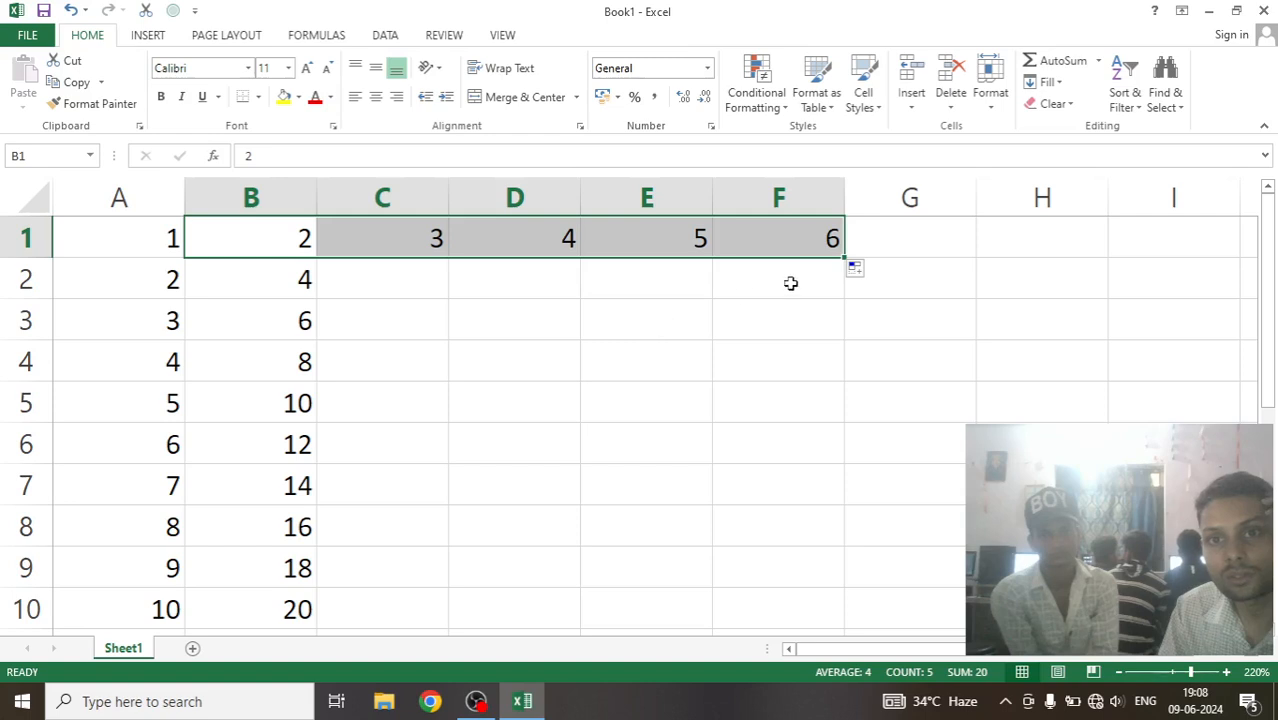
# Try filling B1:F1 down to row 5, and undo the fill.
pyautogui.moveTo(846, 258); pyautogui.dragTo(850, 419)
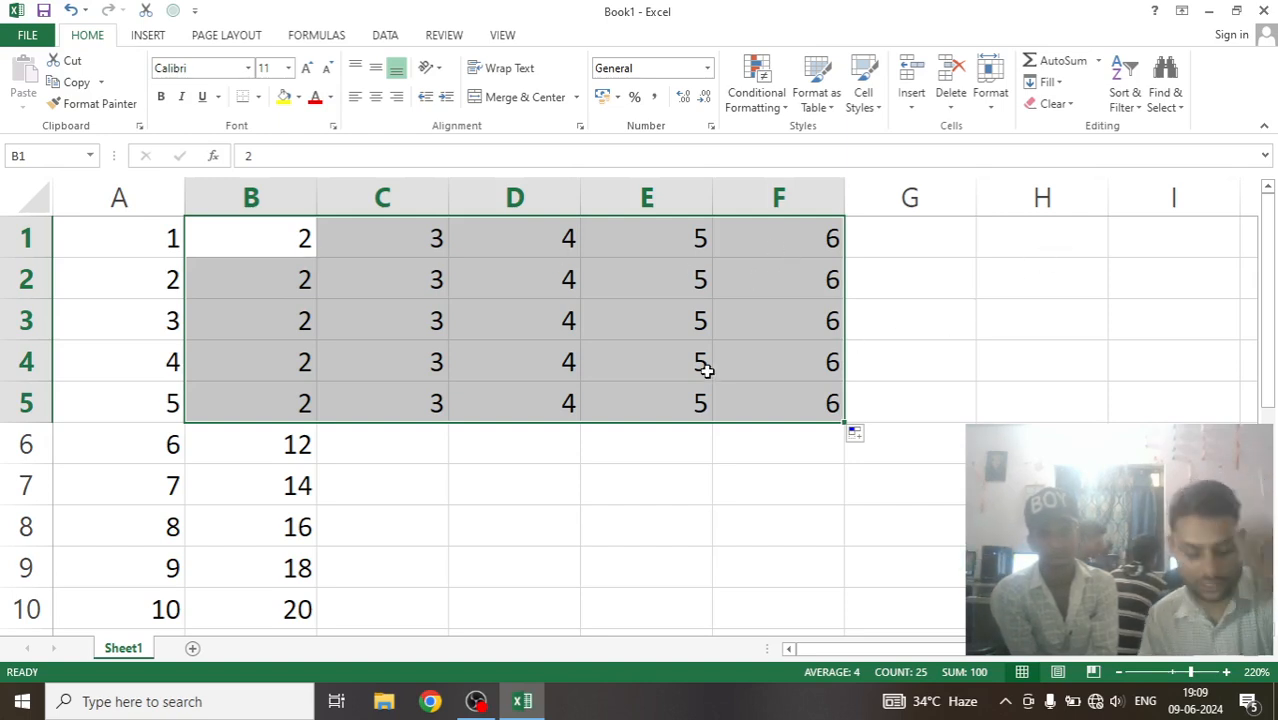
pyautogui.hotkey('ctrl', 'c')
pyautogui.hotkey('ctrl', 'z')
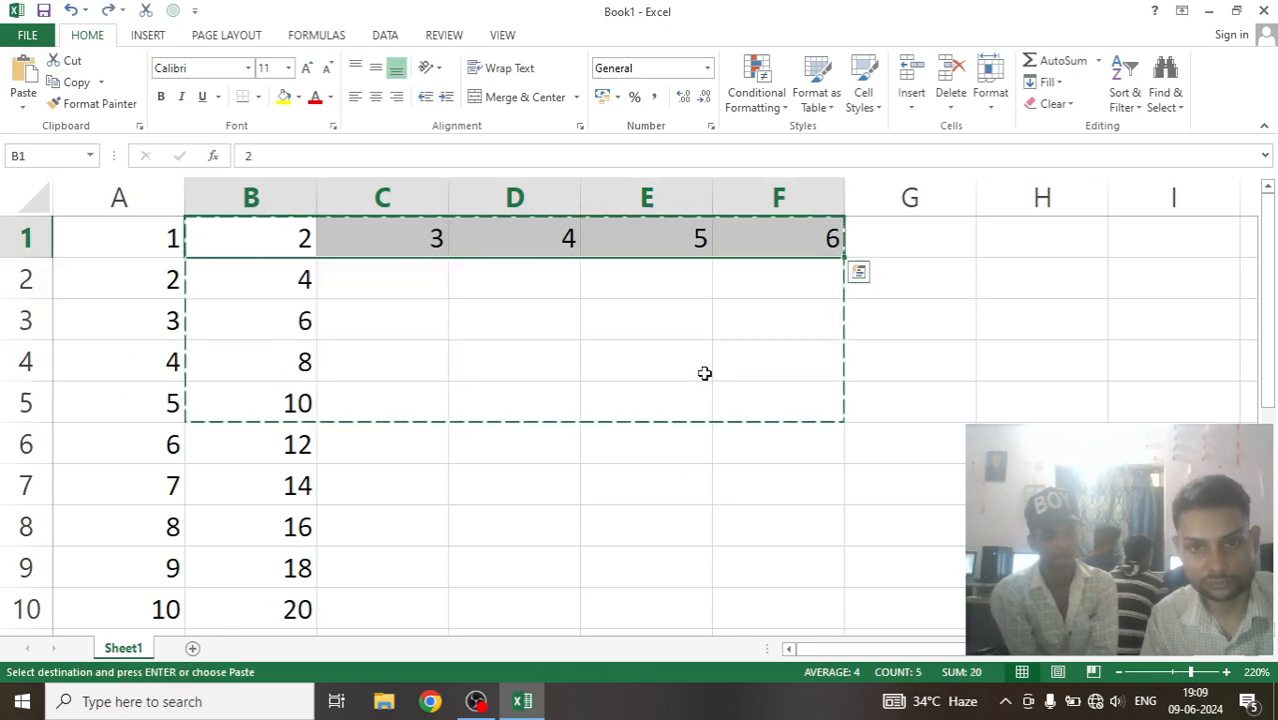
pyautogui.doubleClick(777, 438)
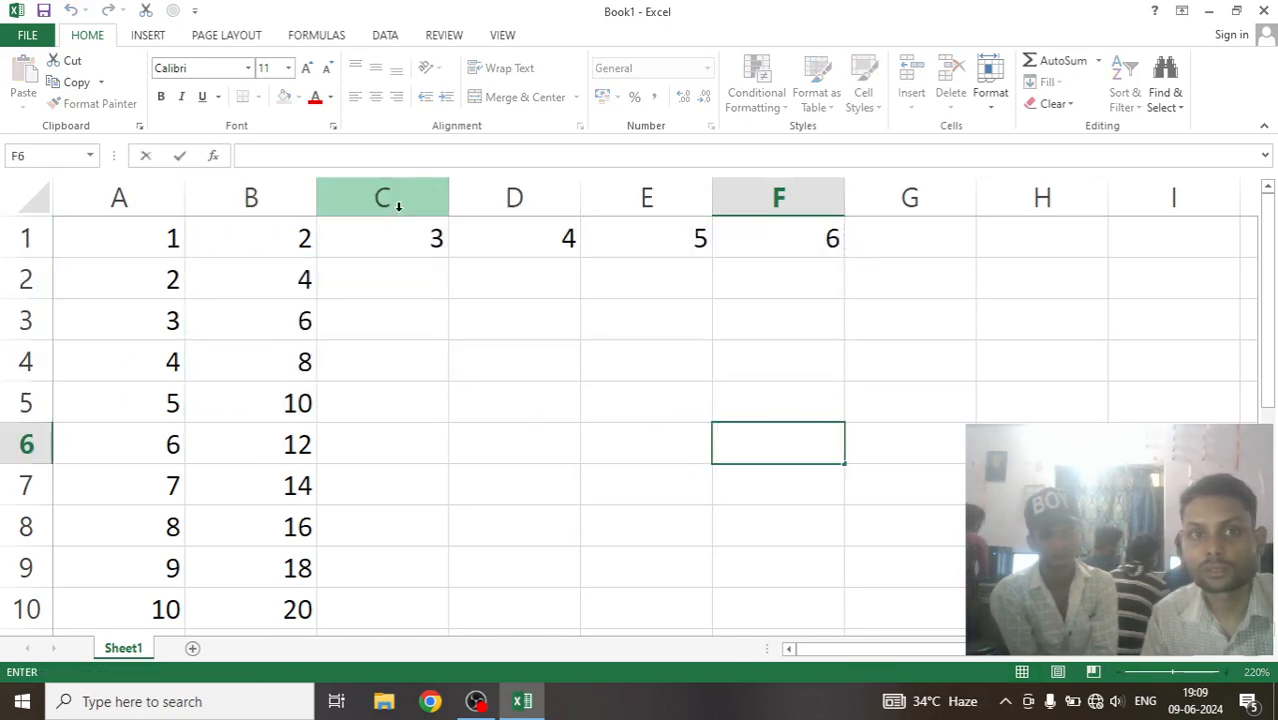
# Extend the A2:B2 series across row 2 to F2 in steps of two.
pyautogui.click(155, 274)
pyautogui.moveTo(155, 274); pyautogui.dragTo(830, 301)
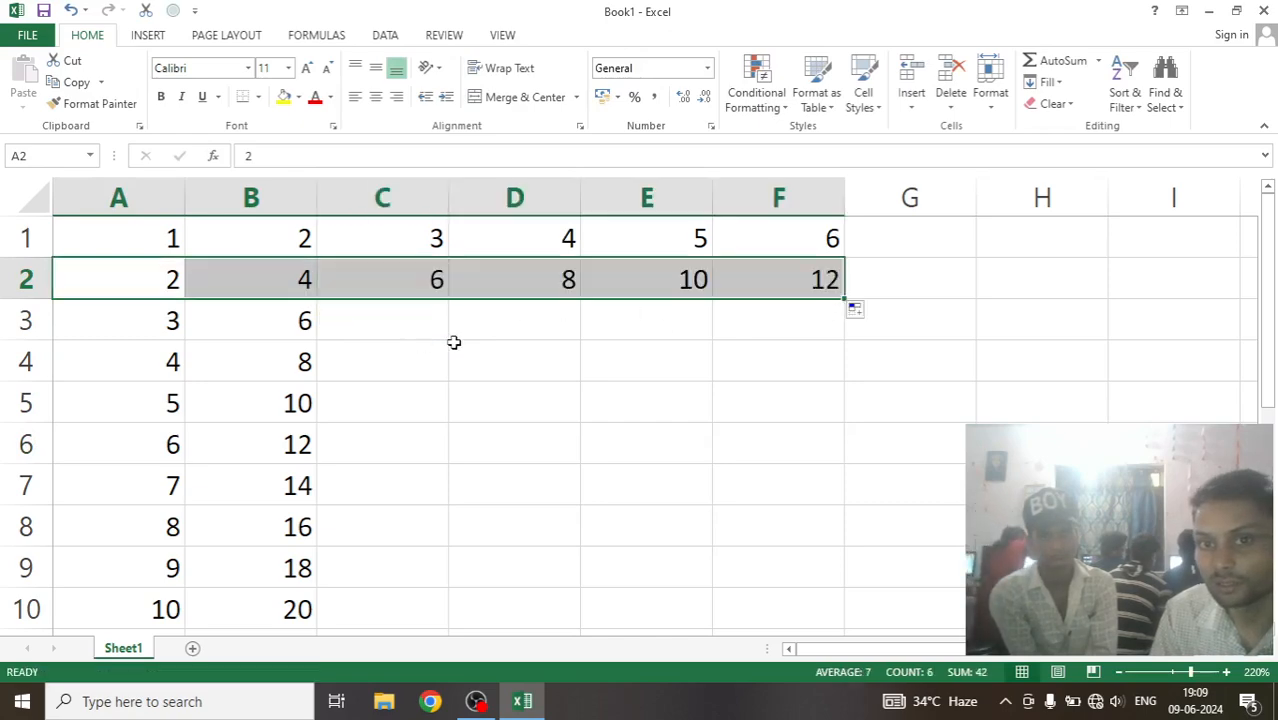
pyautogui.click(541, 352)
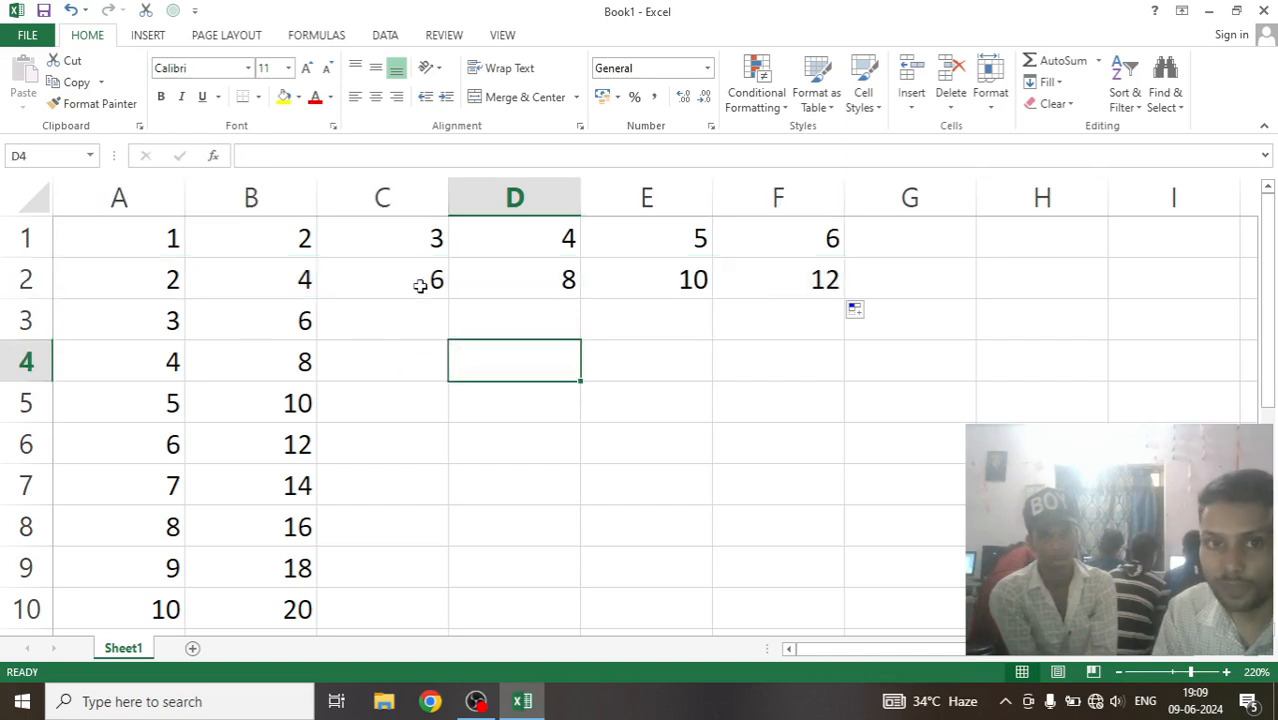
# Fill the tables of 3, 4, 5 and 6 down to row 10 from the first two values in columns C to F.
pyautogui.moveTo(420, 240); pyautogui.dragTo(447, 612)
pyautogui.moveTo(569, 238); pyautogui.dragTo(582, 612)
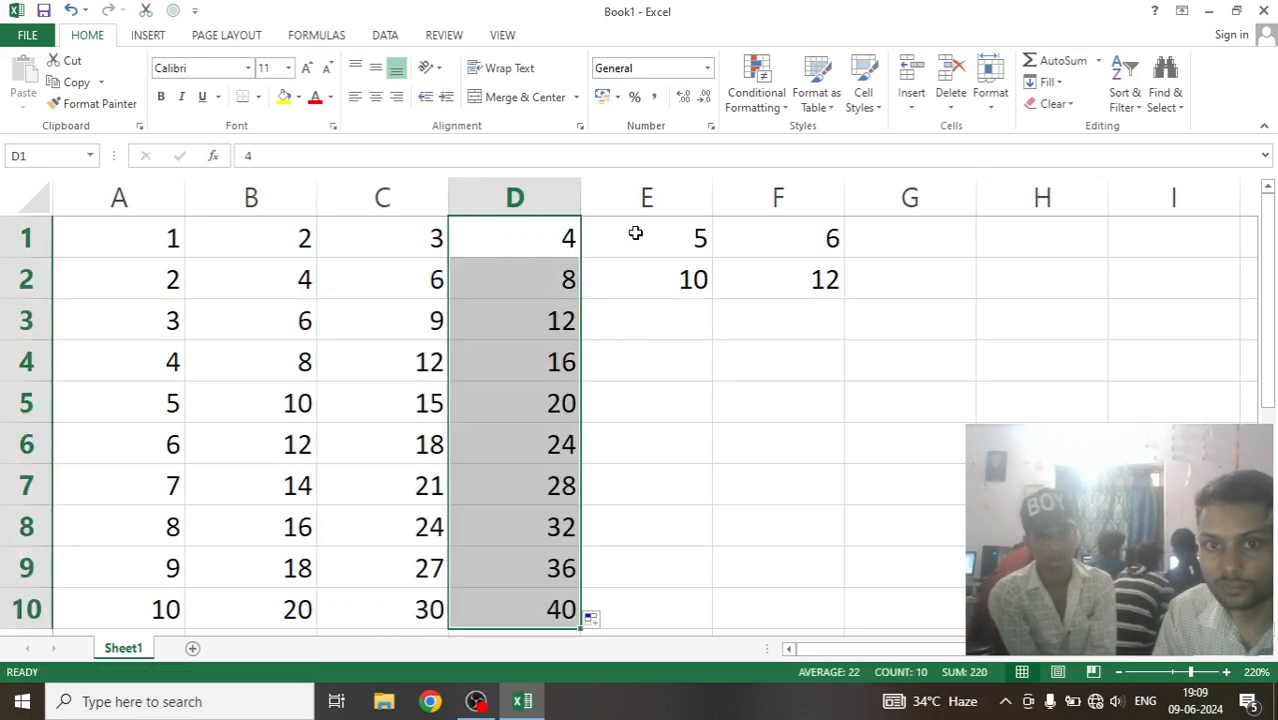
pyautogui.moveTo(633, 238); pyautogui.dragTo(710, 612)
pyautogui.moveTo(793, 234); pyautogui.dragTo(836, 287)
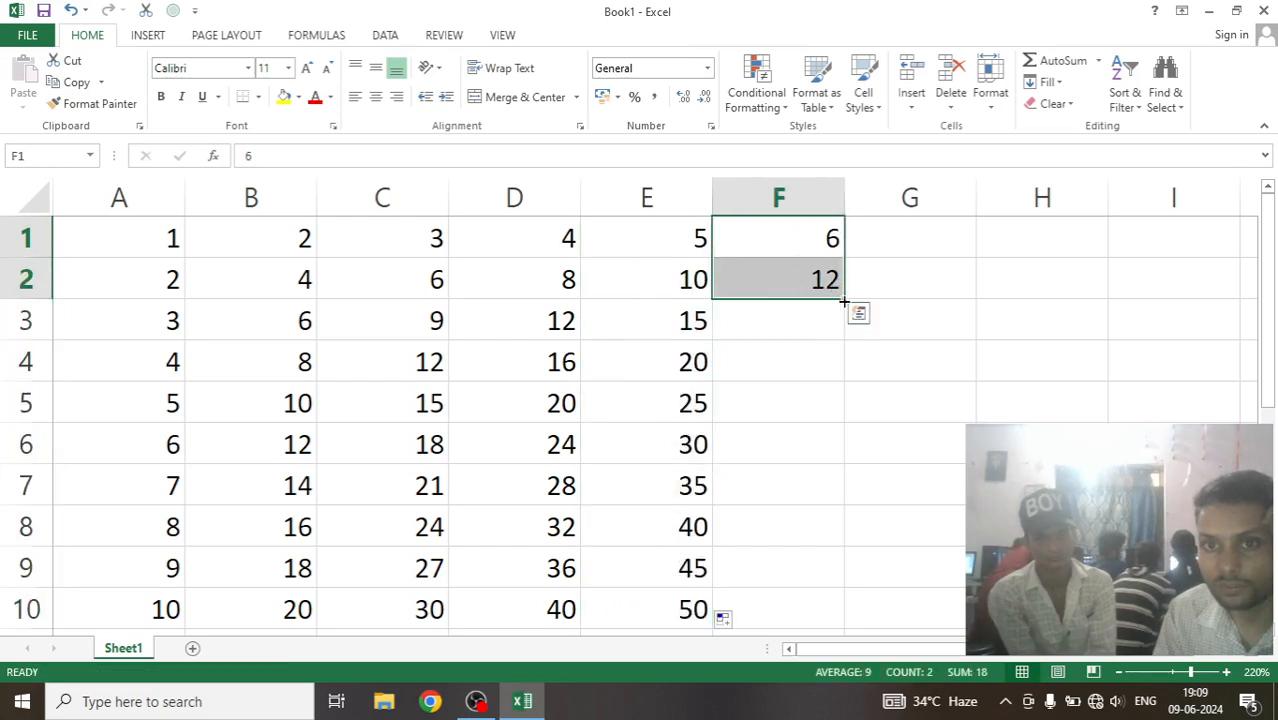
pyautogui.doubleClick(836, 292)
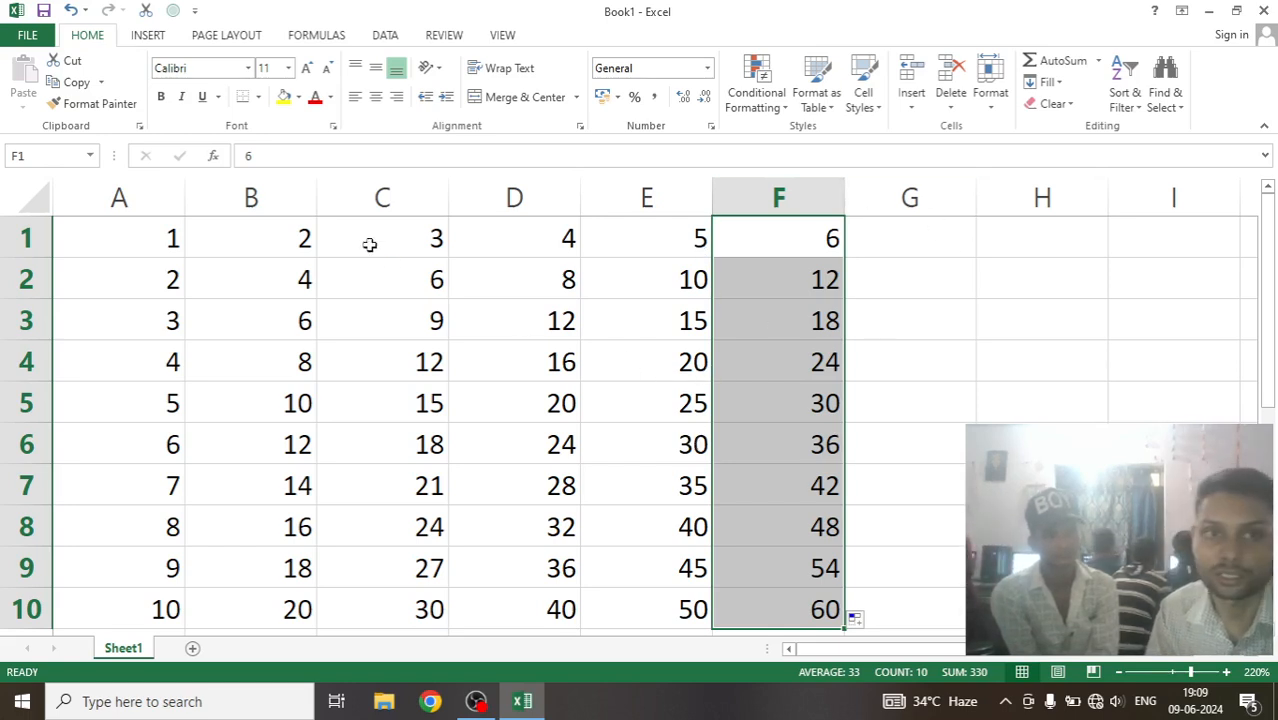
# Delete all the multiplication tables in A1:F10 and select cell G5.
pyautogui.click(124, 232)
pyautogui.moveTo(124, 232); pyautogui.dragTo(759, 597)
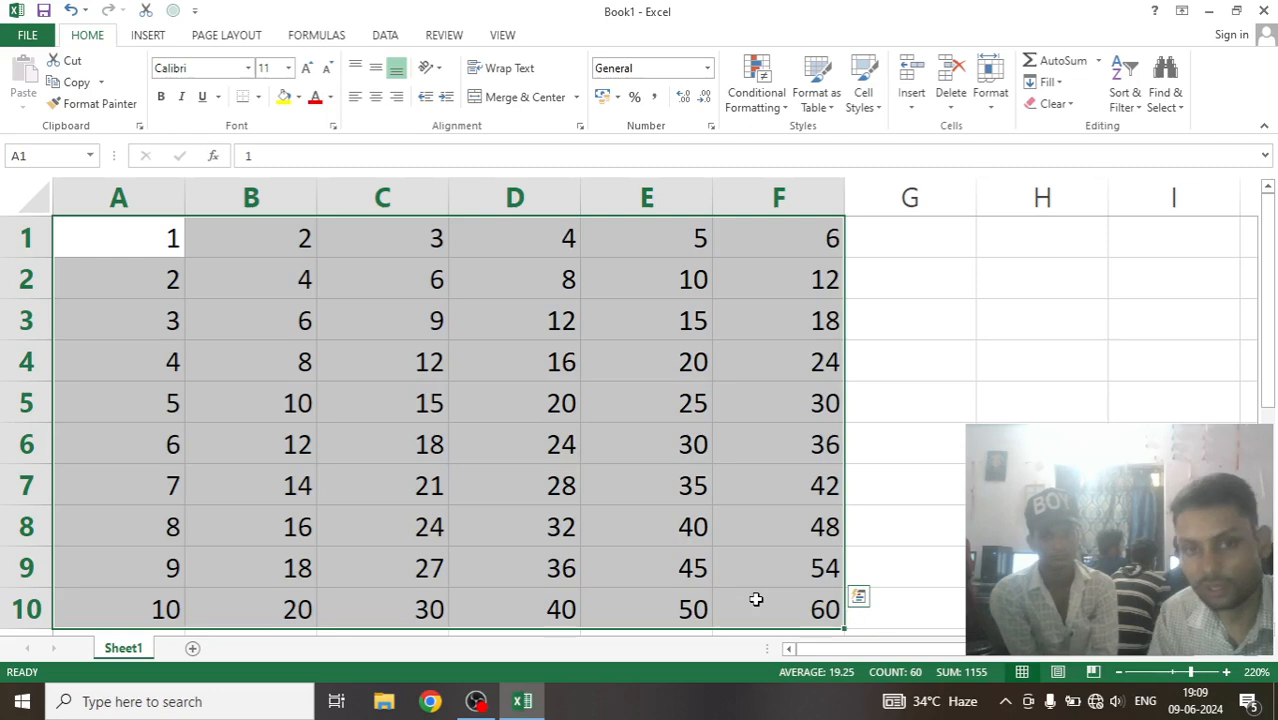
pyautogui.press('Delete')
pyautogui.click(975, 402)
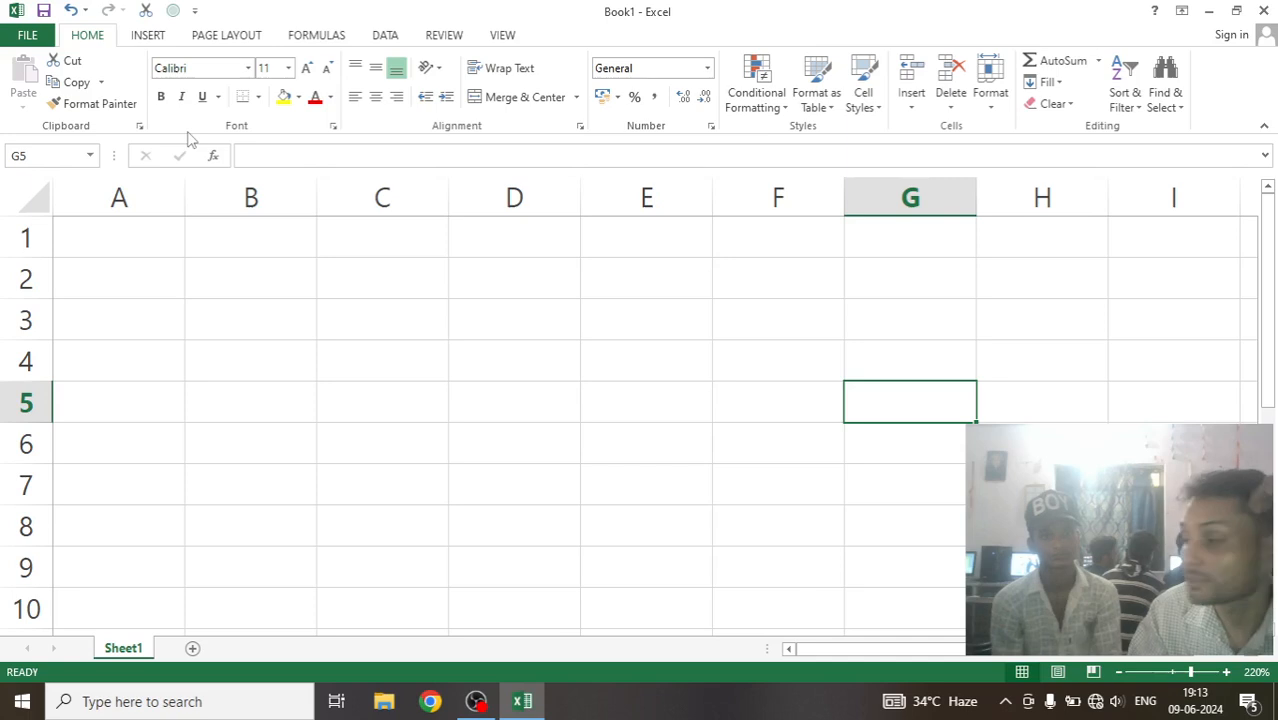
# Set the ribbon to auto-hide, and change its display option to Show Tabs.
pyautogui.click(1182, 13)
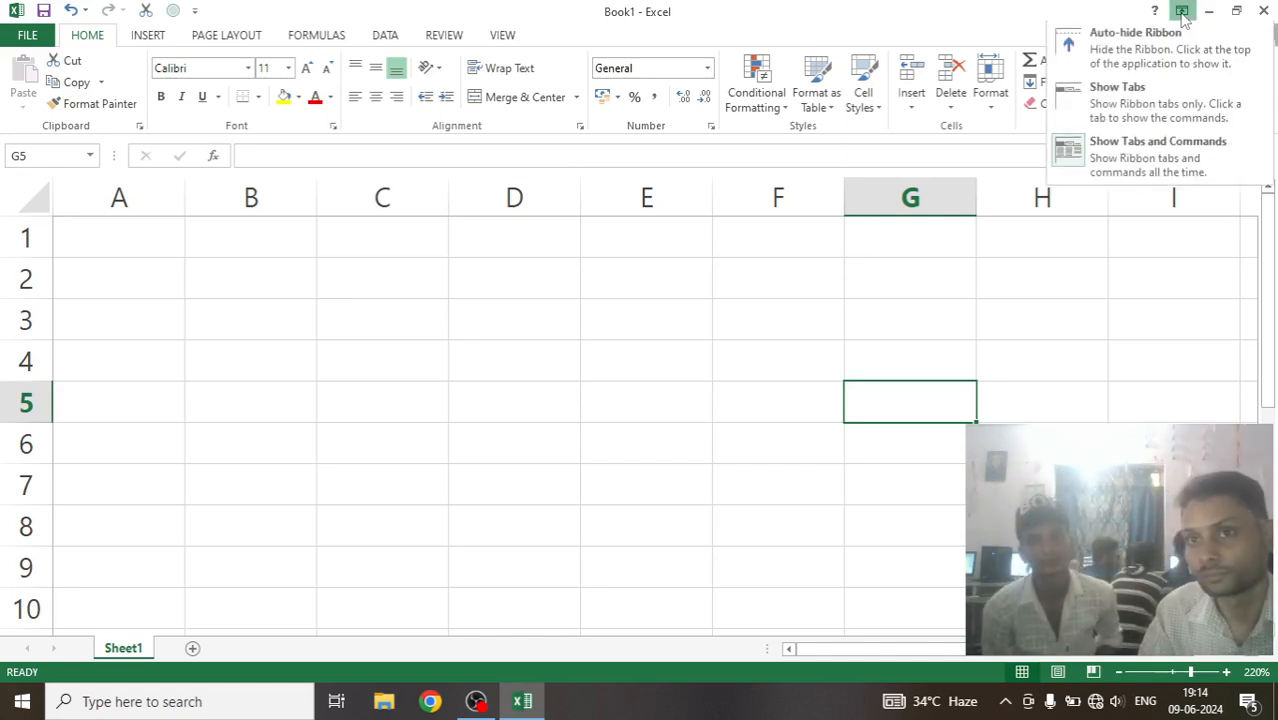
pyautogui.click(1105, 45)
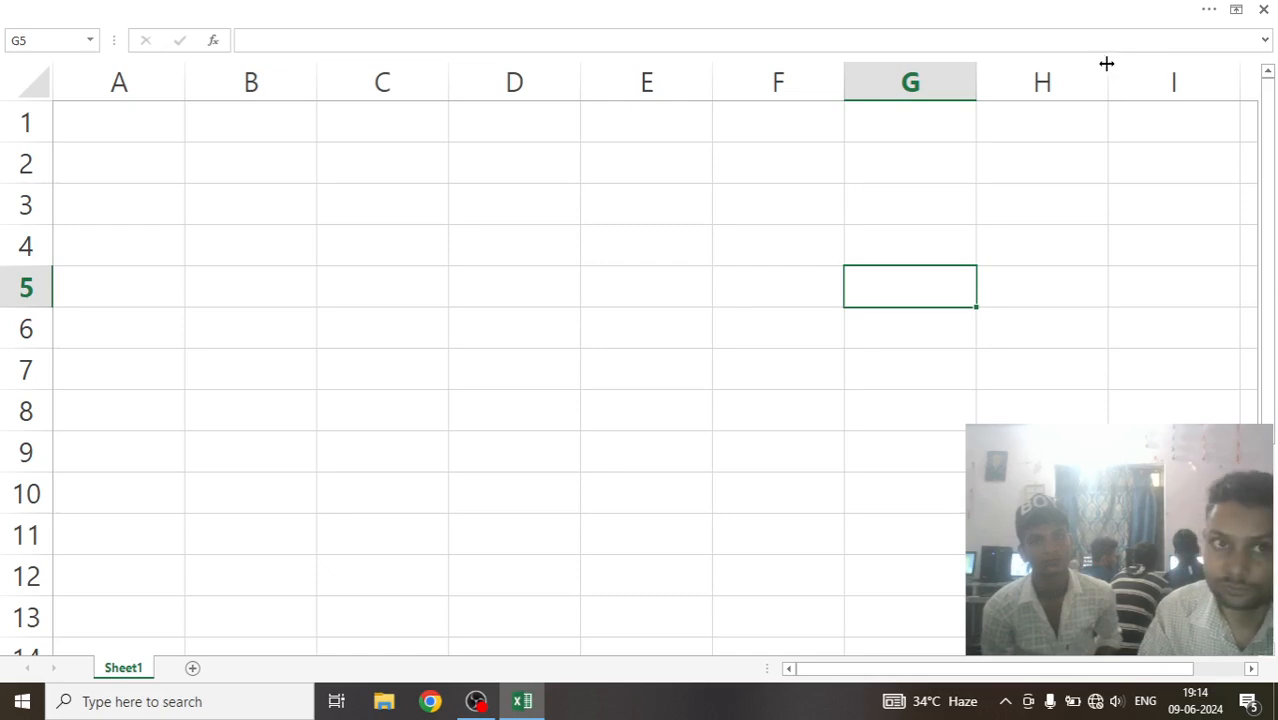
pyautogui.click(1236, 9)
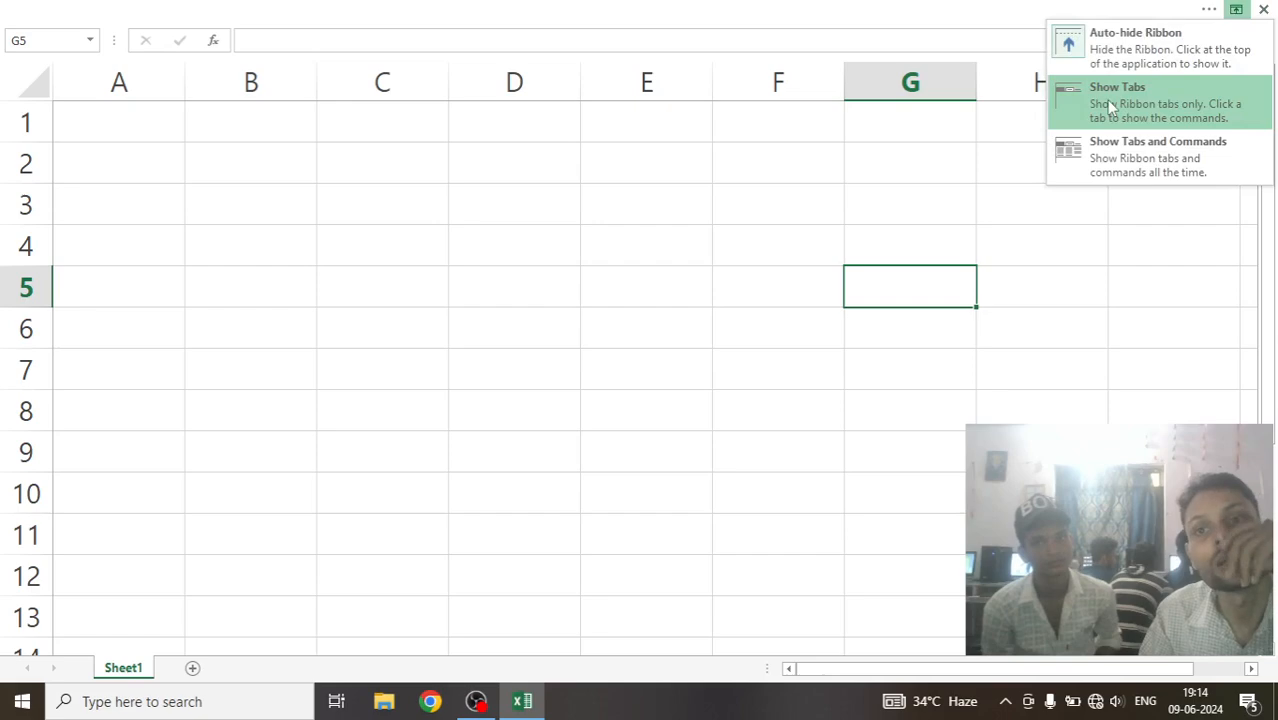
pyautogui.click(1113, 107)
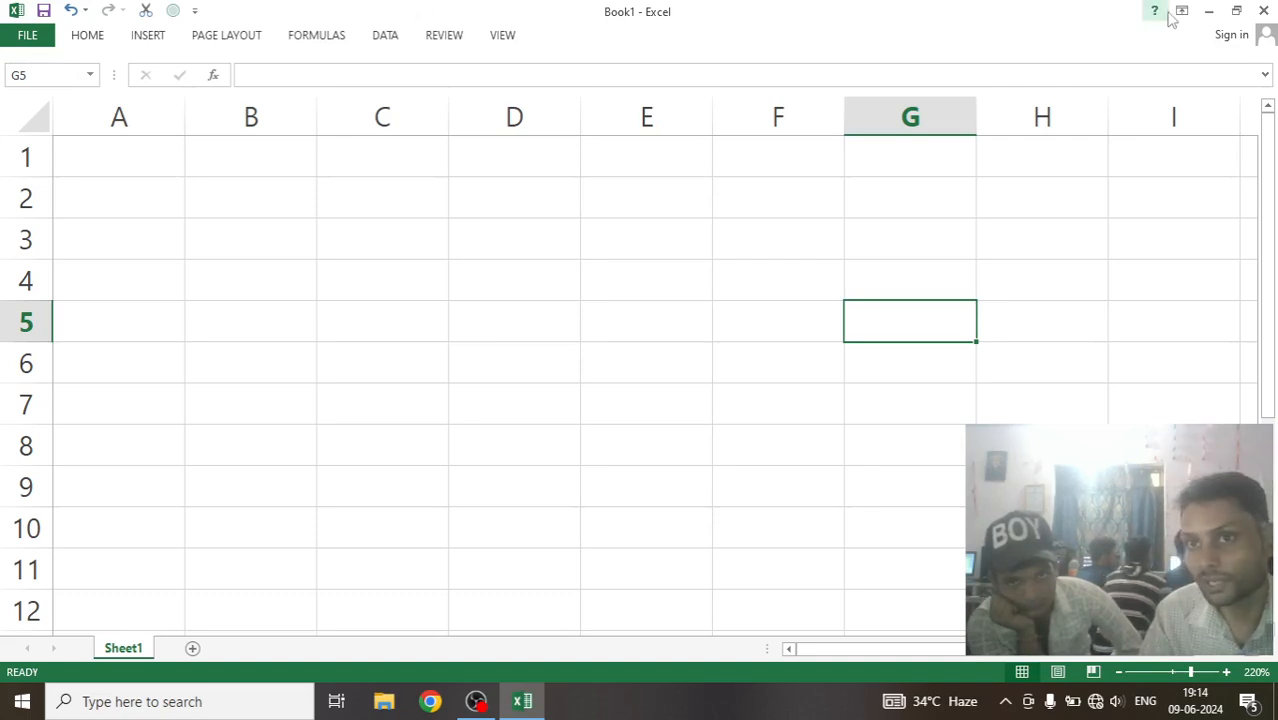
# Expand the Home ribbon commands, collapse them to tabs only, and expand them again.
pyautogui.click(88, 35)
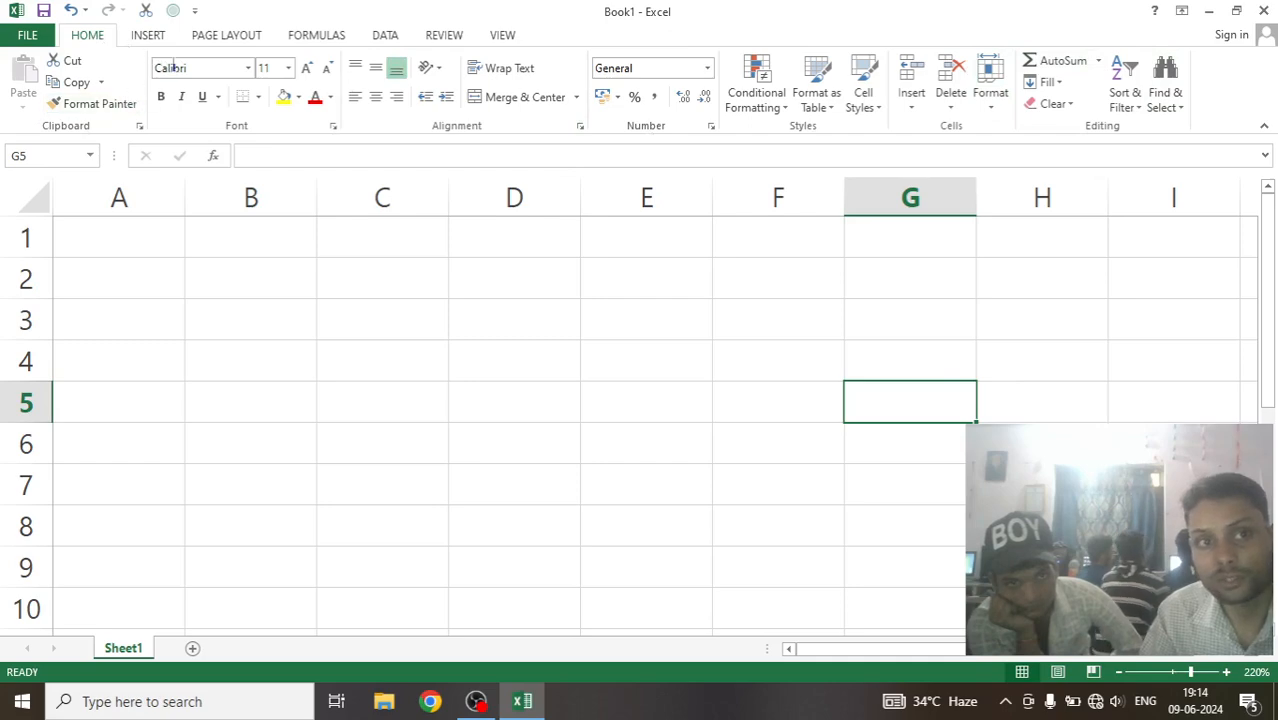
pyautogui.doubleClick(87, 35)
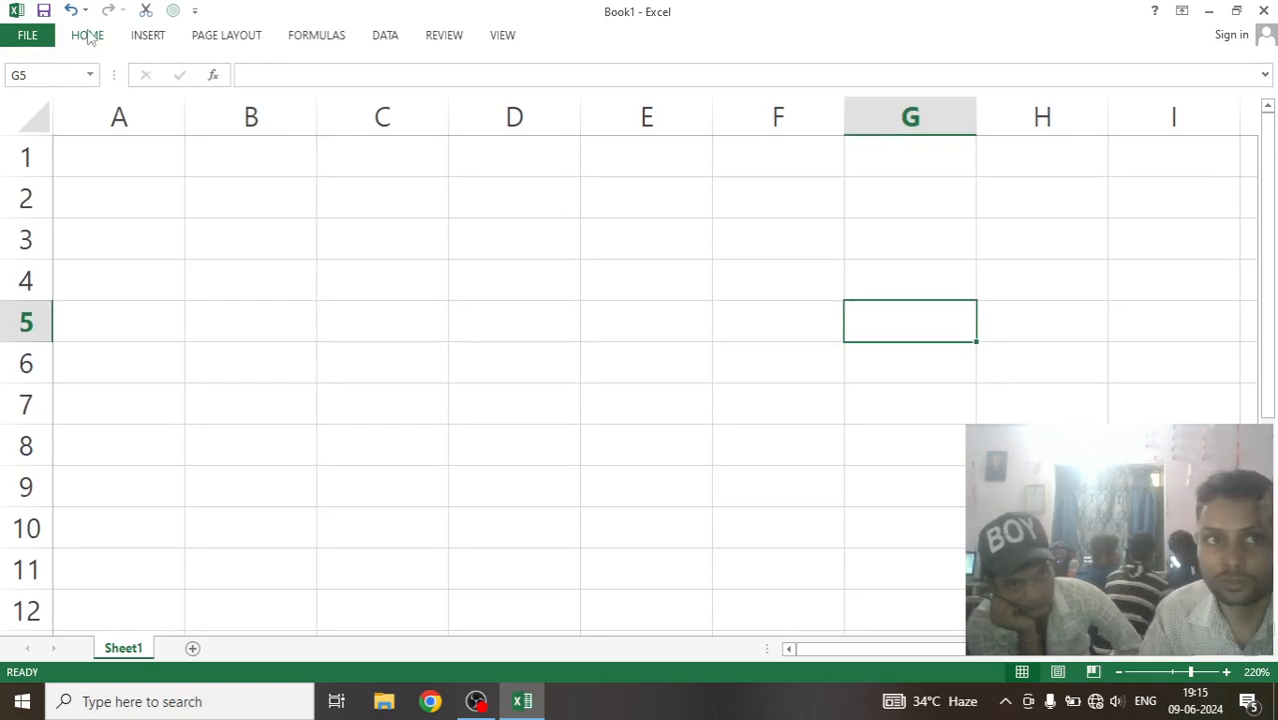
pyautogui.doubleClick(87, 42)
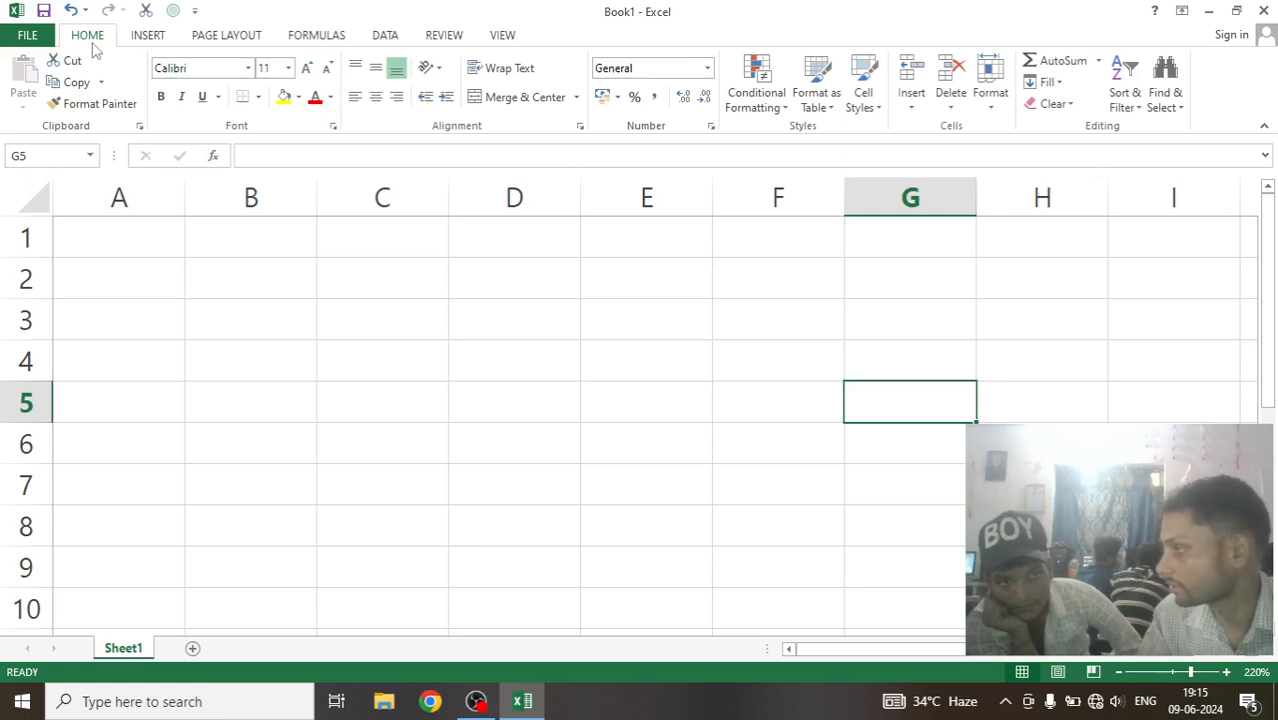
pyautogui.click(150, 38)
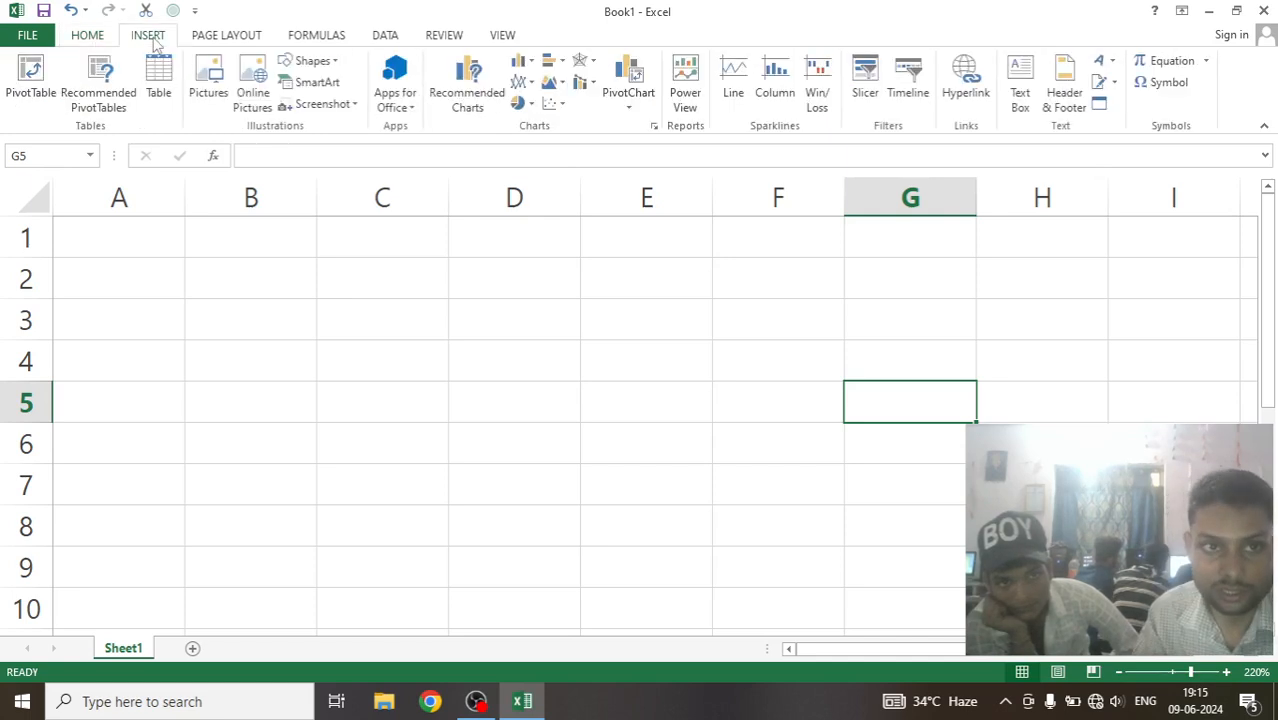
pyautogui.click(222, 36)
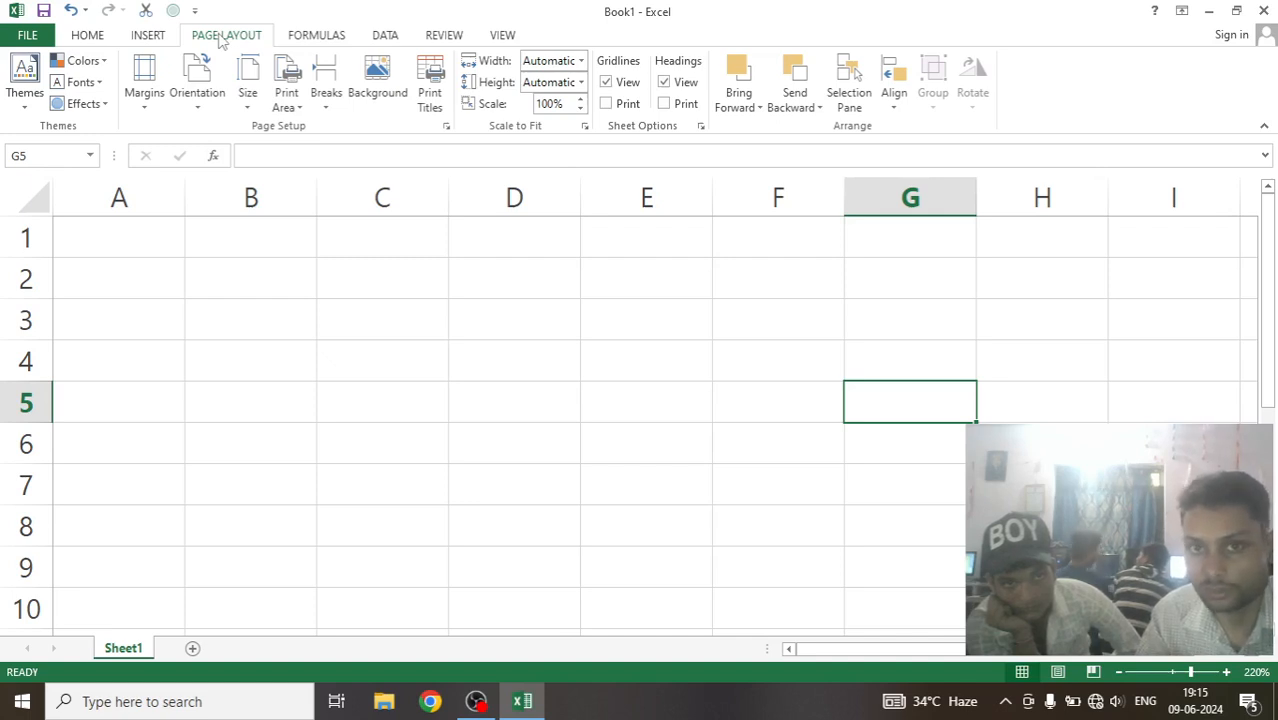
pyautogui.click(88, 38)
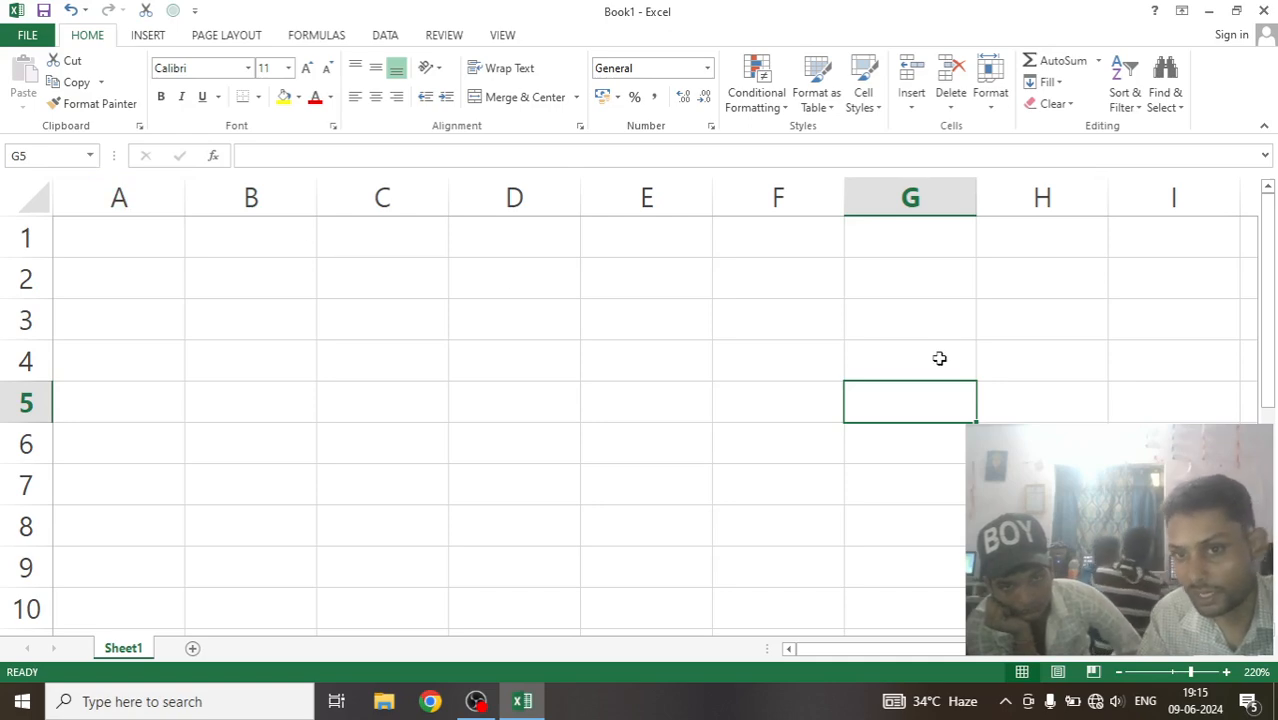
# Select column D, the row 3 cells A3:E3, and cell D3 where that column and row meet.
pyautogui.click(551, 330)
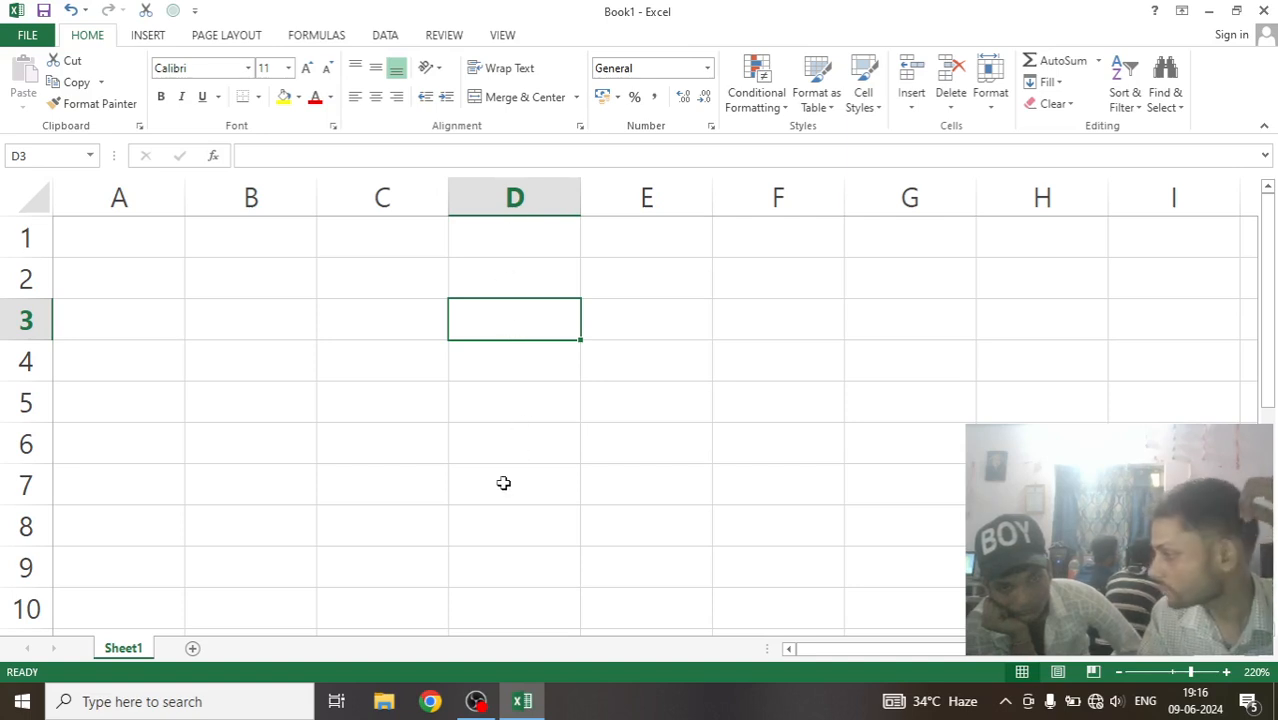
pyautogui.click(565, 194)
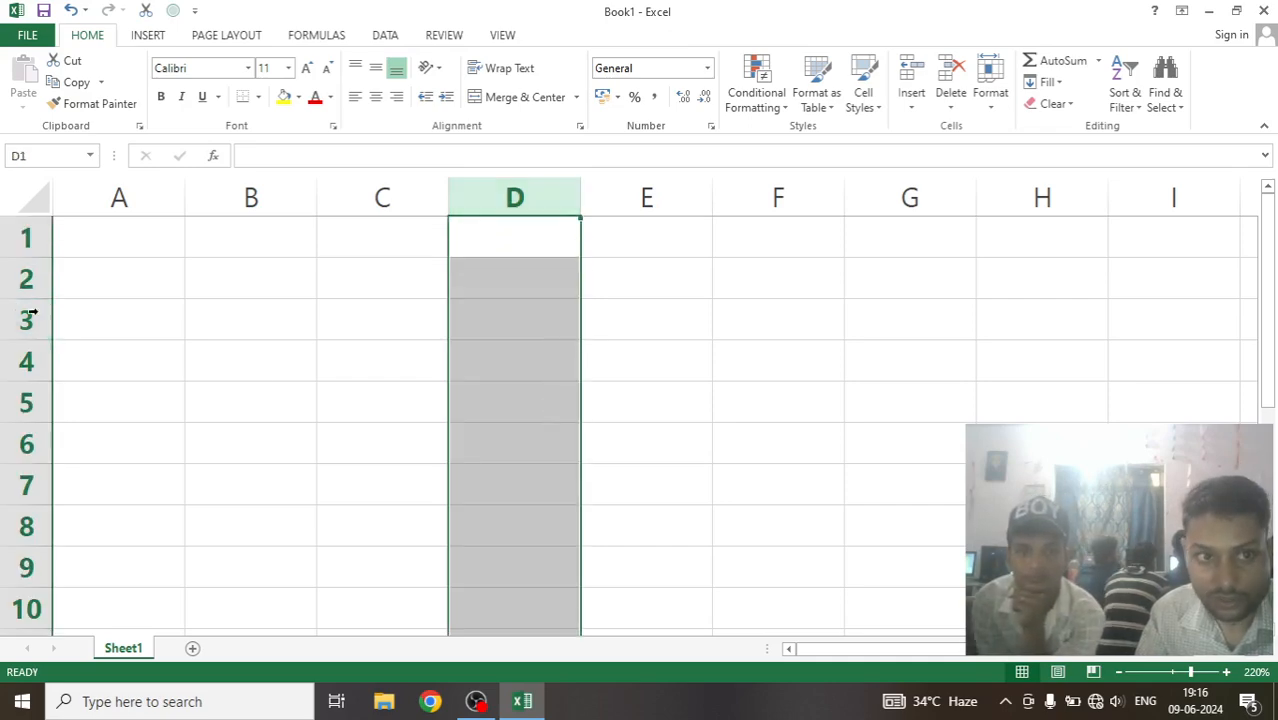
pyautogui.moveTo(55, 319); pyautogui.dragTo(594, 303)
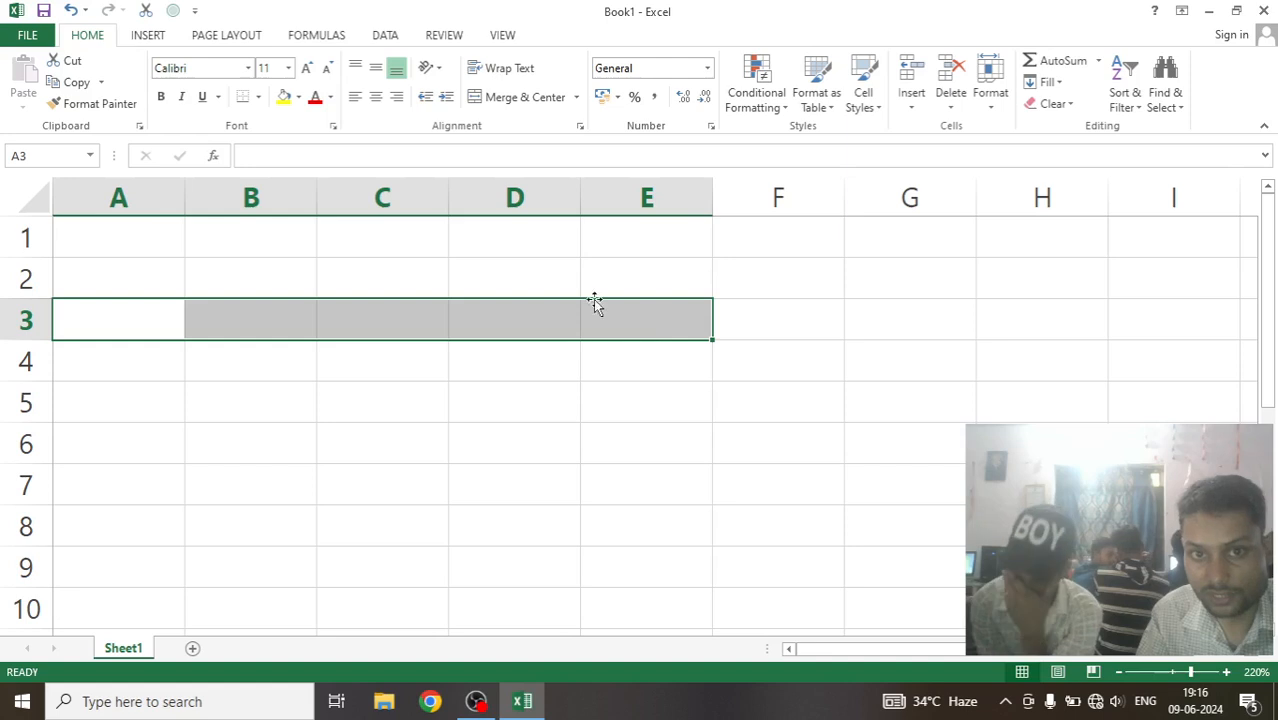
pyautogui.click(556, 194)
pyautogui.click(522, 316)
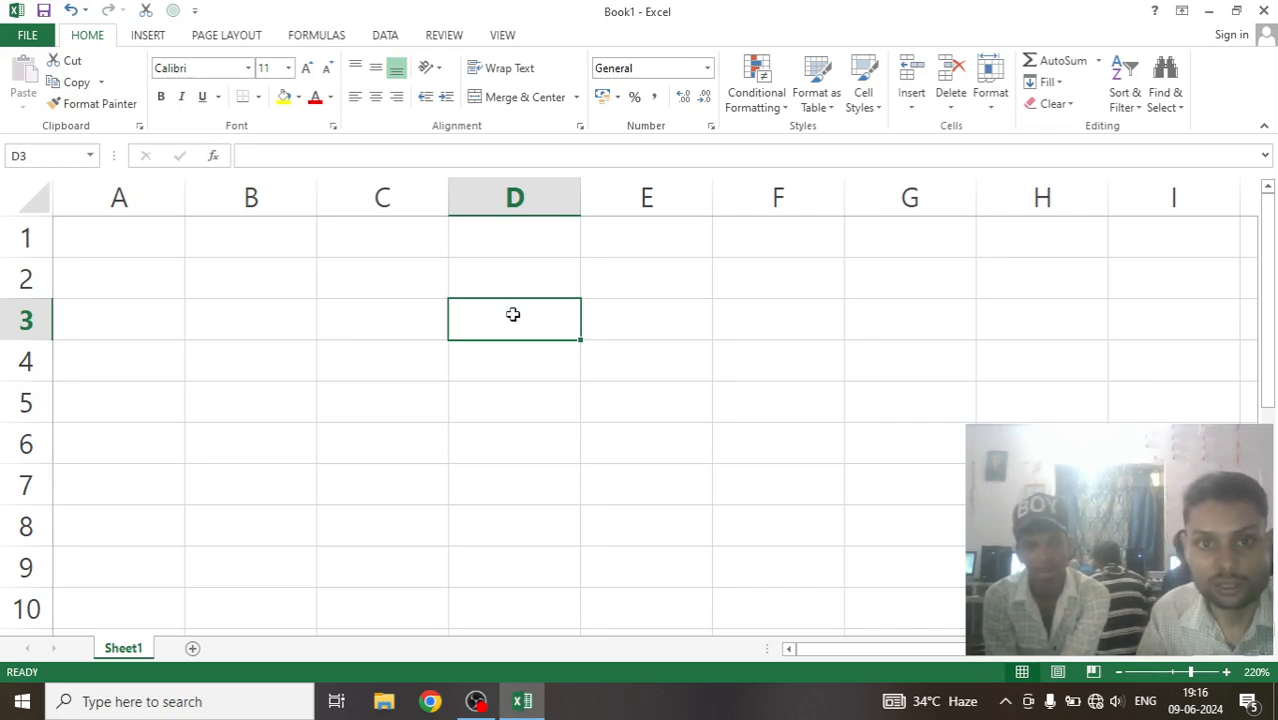
# Enter 253 followed by a long run of the random capital letters J, K and L in cell F4.
pyautogui.click(778, 360)
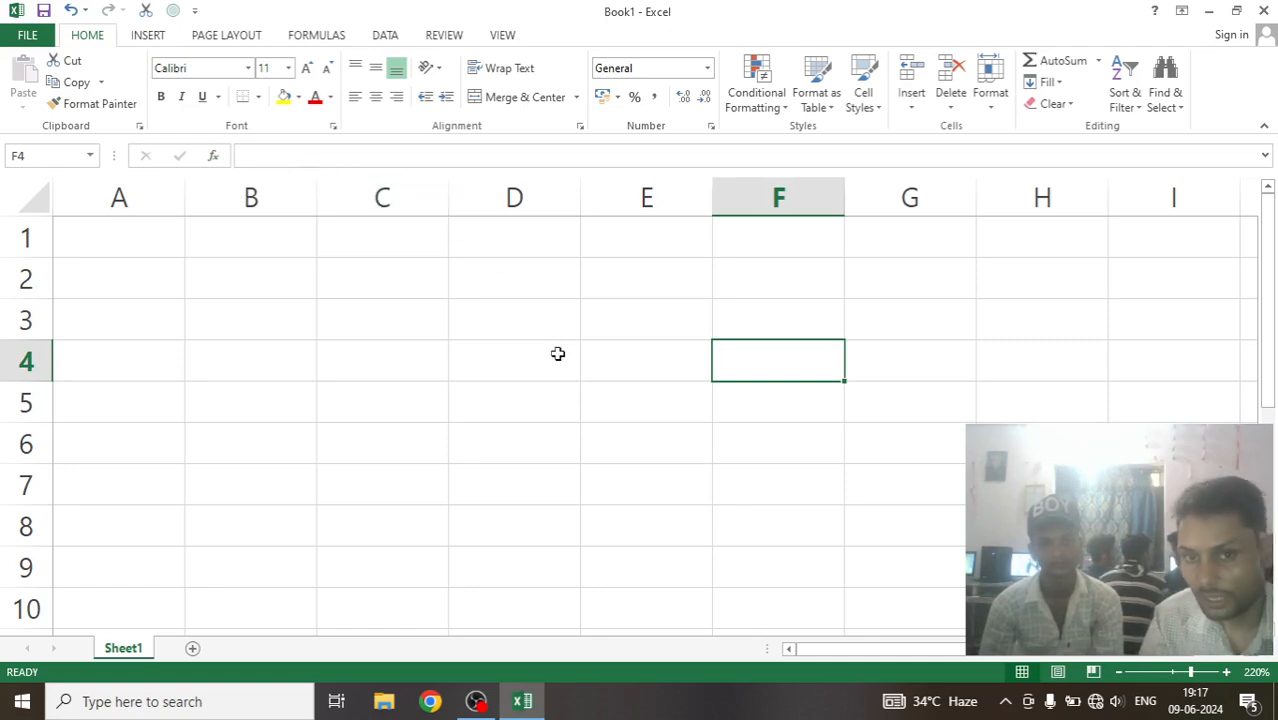
pyautogui.write('253')
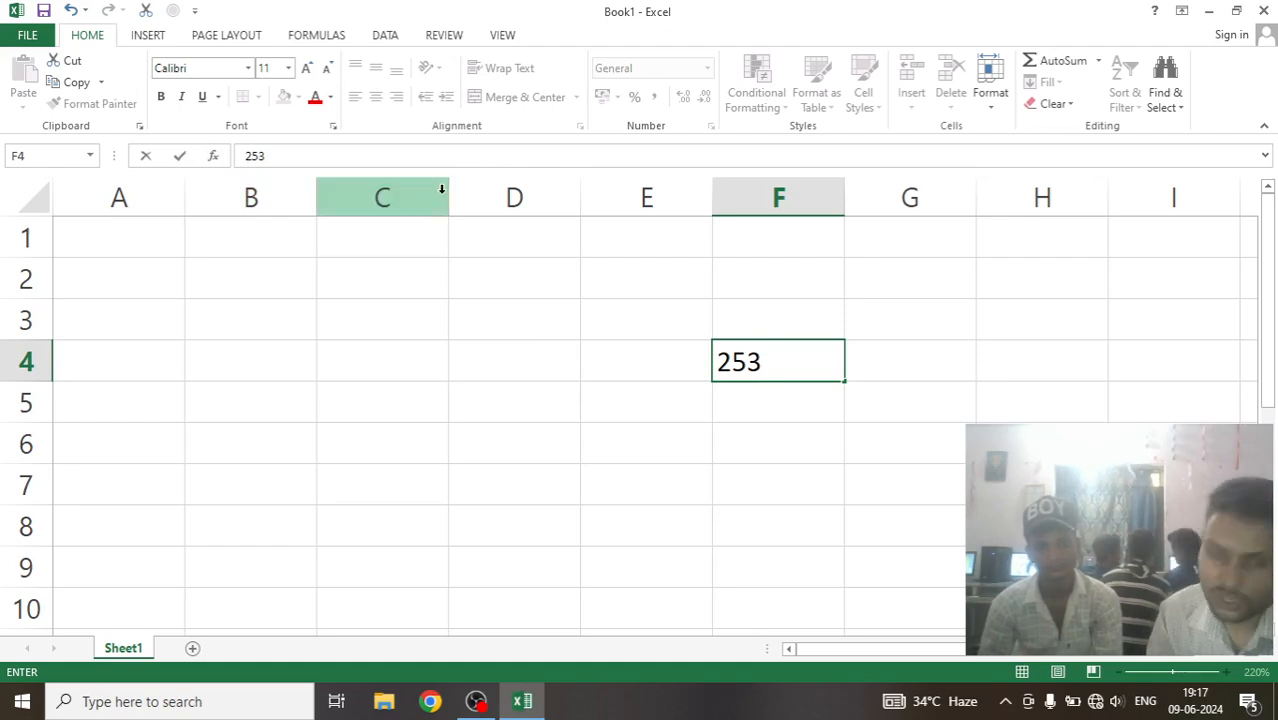
pyautogui.write('KJKJKLJKLJKLJLKJLKJKLJK')
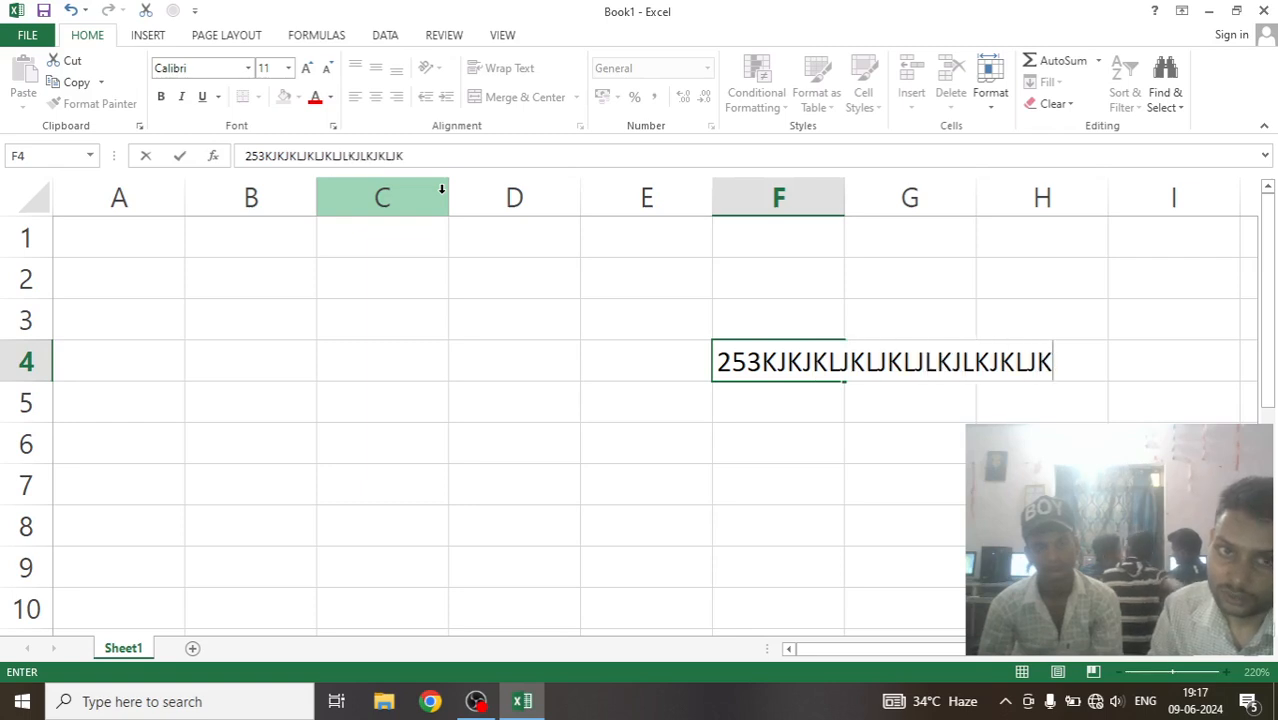
pyautogui.write('JKKLJKLJKLJKLJKLJLKJLK')
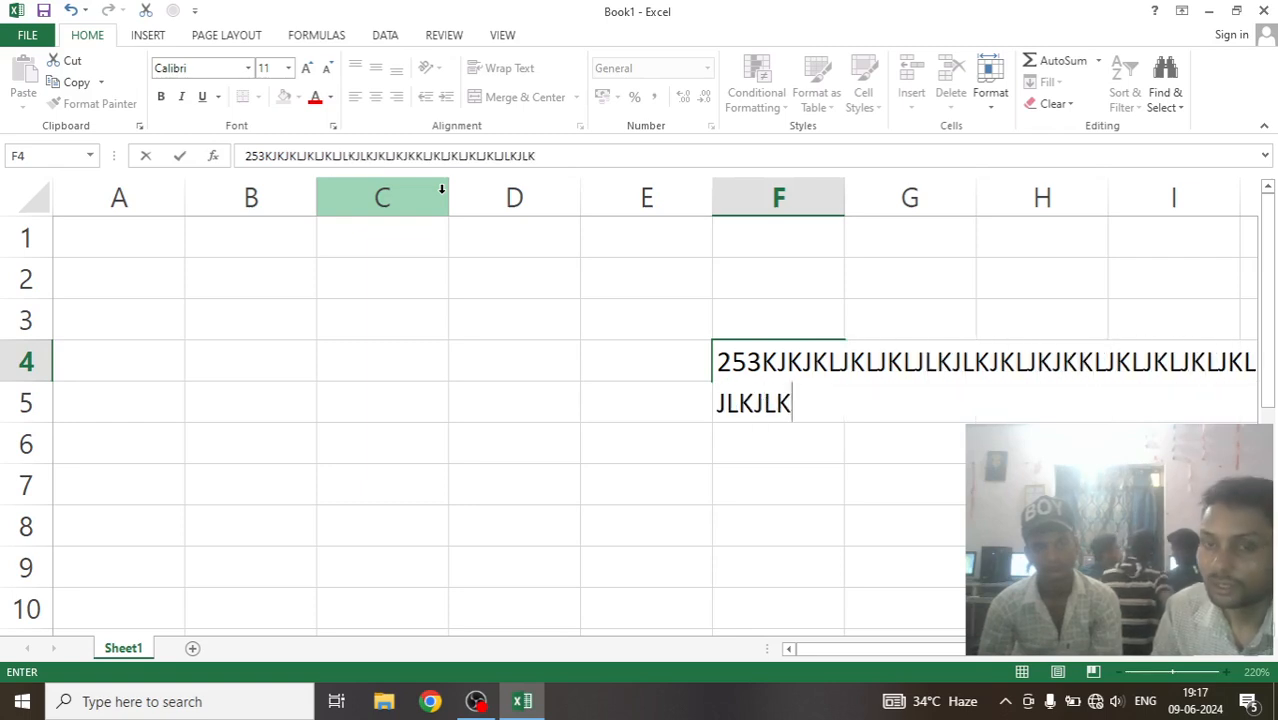
pyautogui.write('KJ')
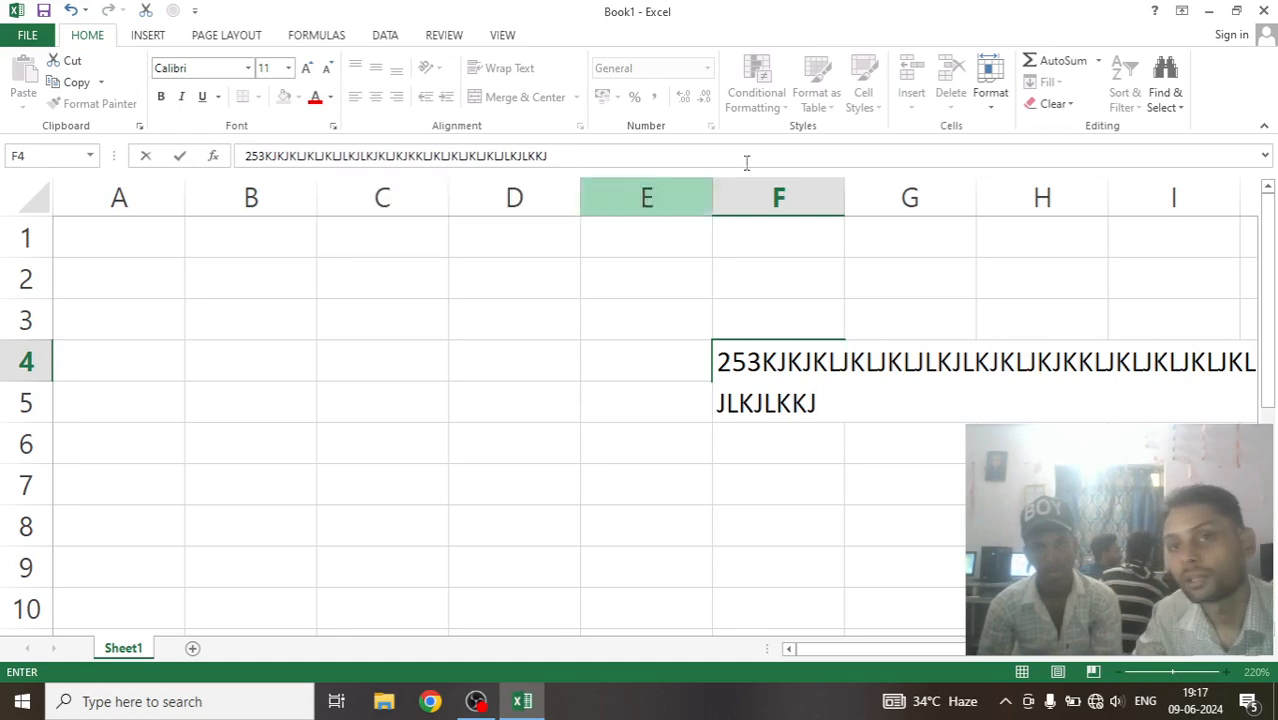
# Expand the formula bar over most of the sheet, shrink it back to one line, and commit the F4 entry.
pyautogui.click(1265, 160)
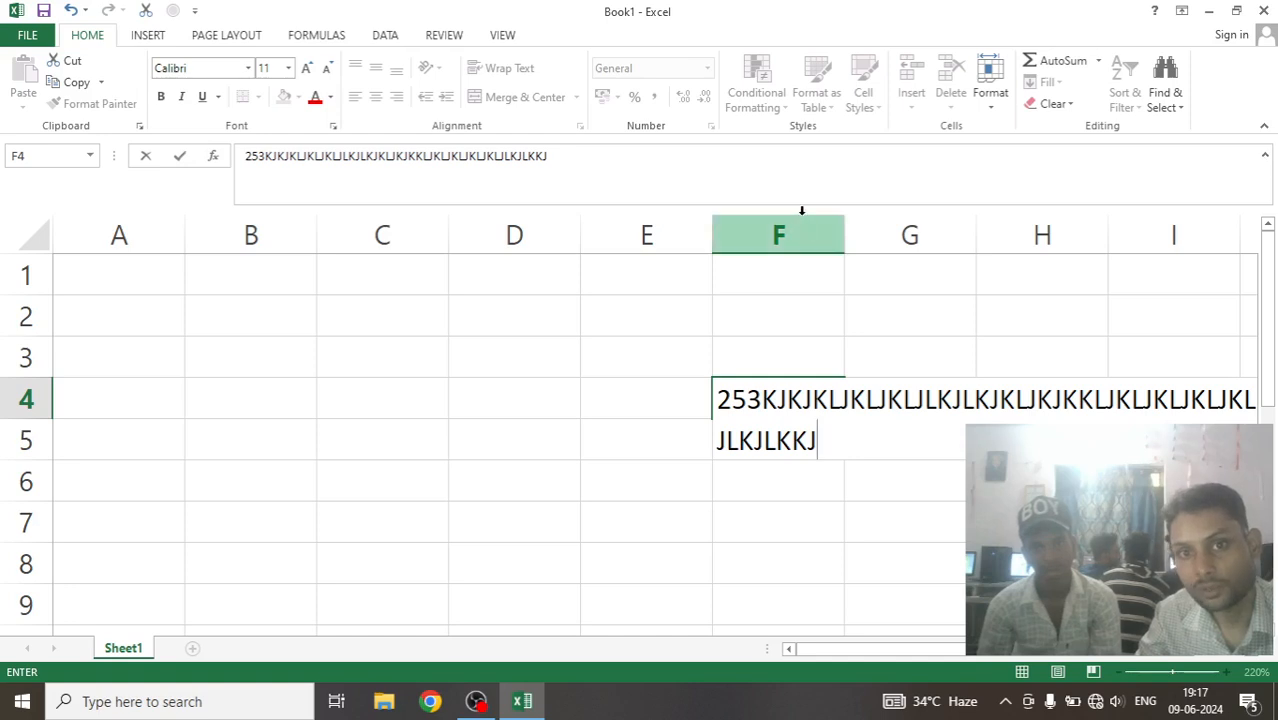
pyautogui.moveTo(801, 210); pyautogui.dragTo(807, 545)
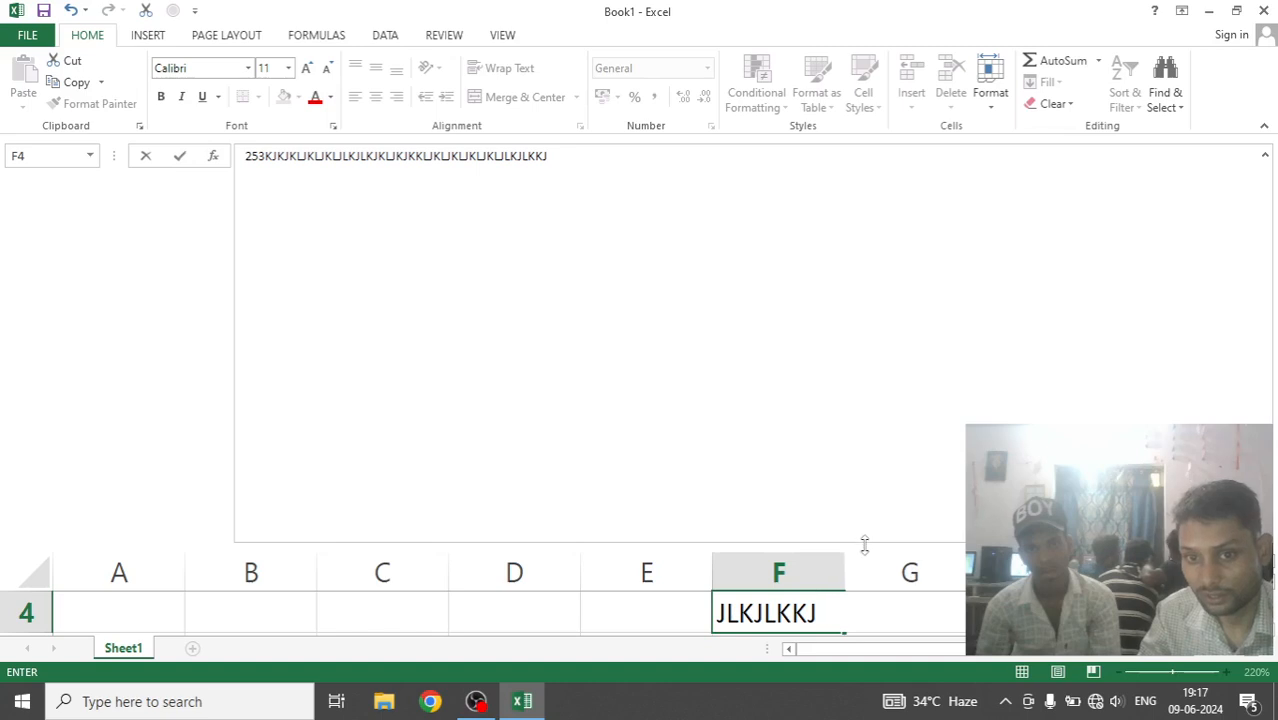
pyautogui.moveTo(863, 541); pyautogui.dragTo(888, 175)
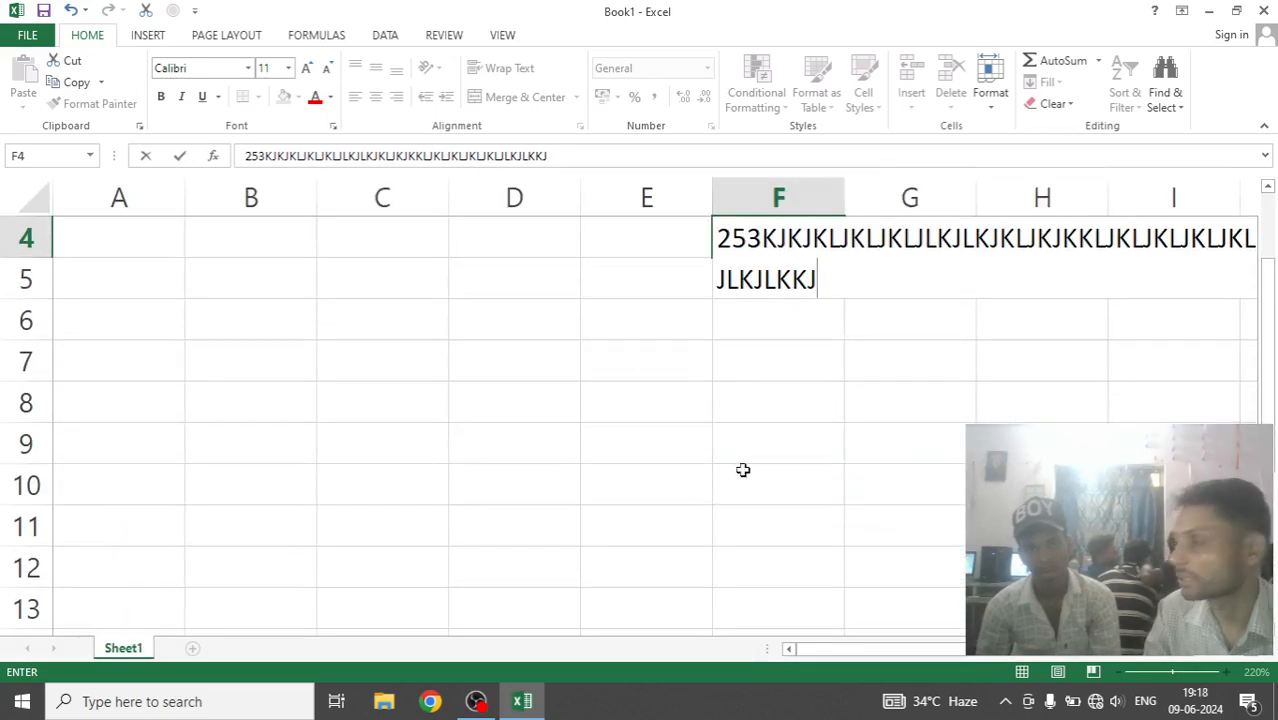
pyautogui.click(275, 290)
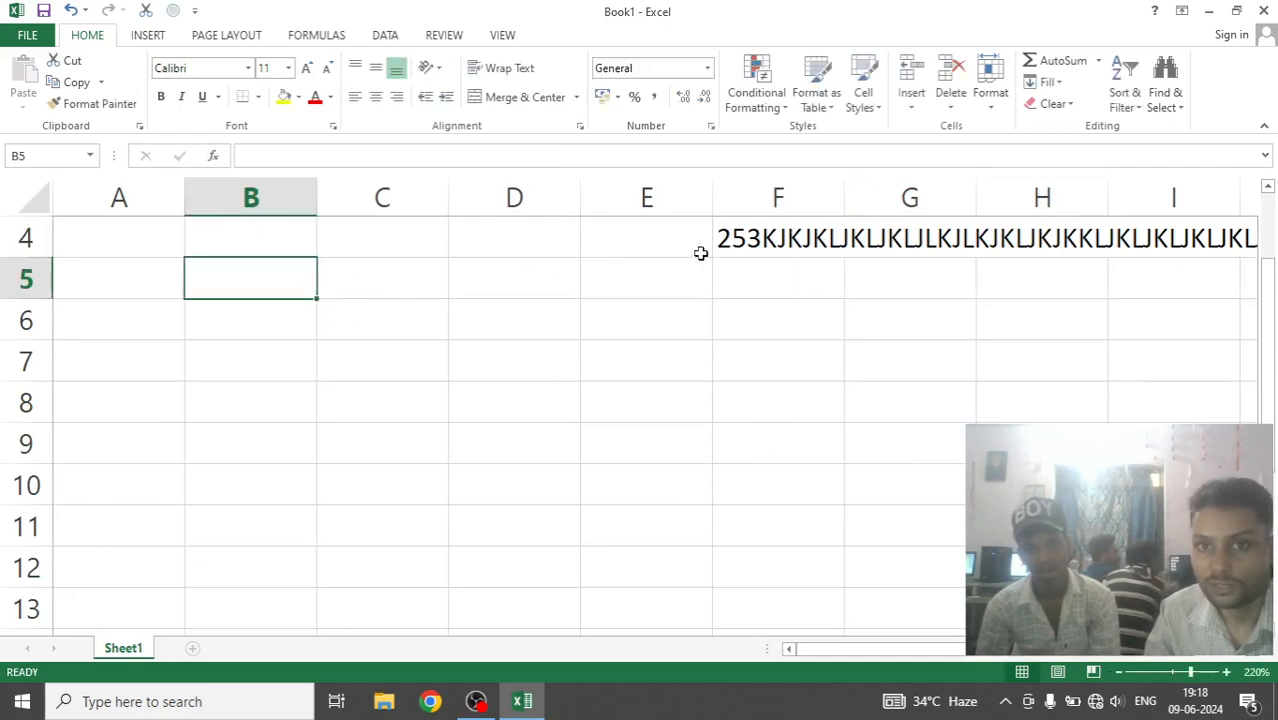
pyautogui.click(770, 236)
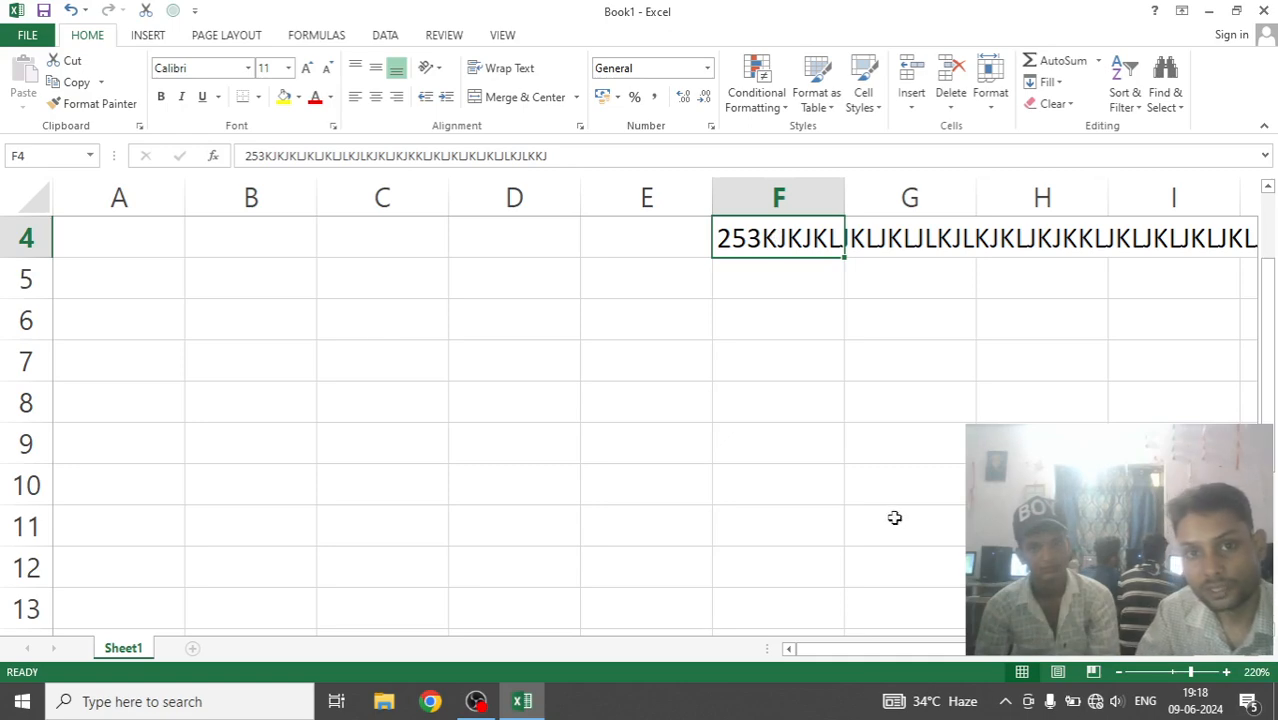
pyautogui.click(524, 321)
pyautogui.write('2')
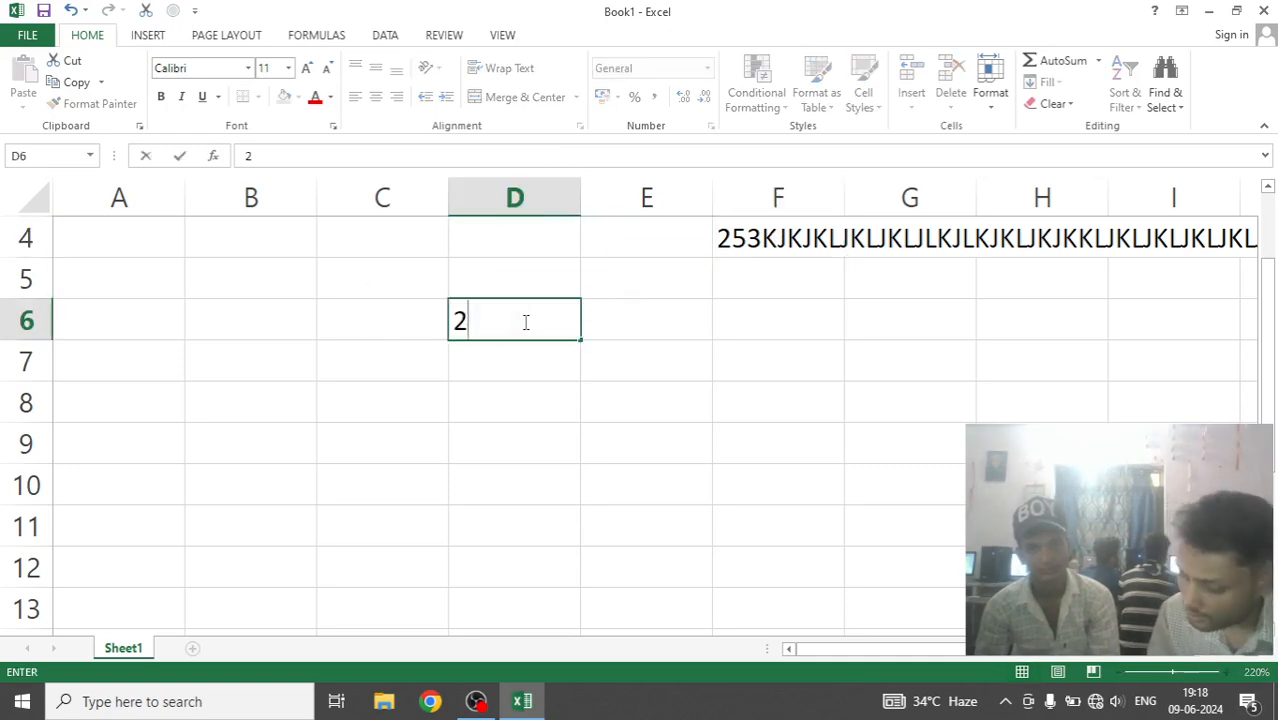
pyautogui.write('325325623523')
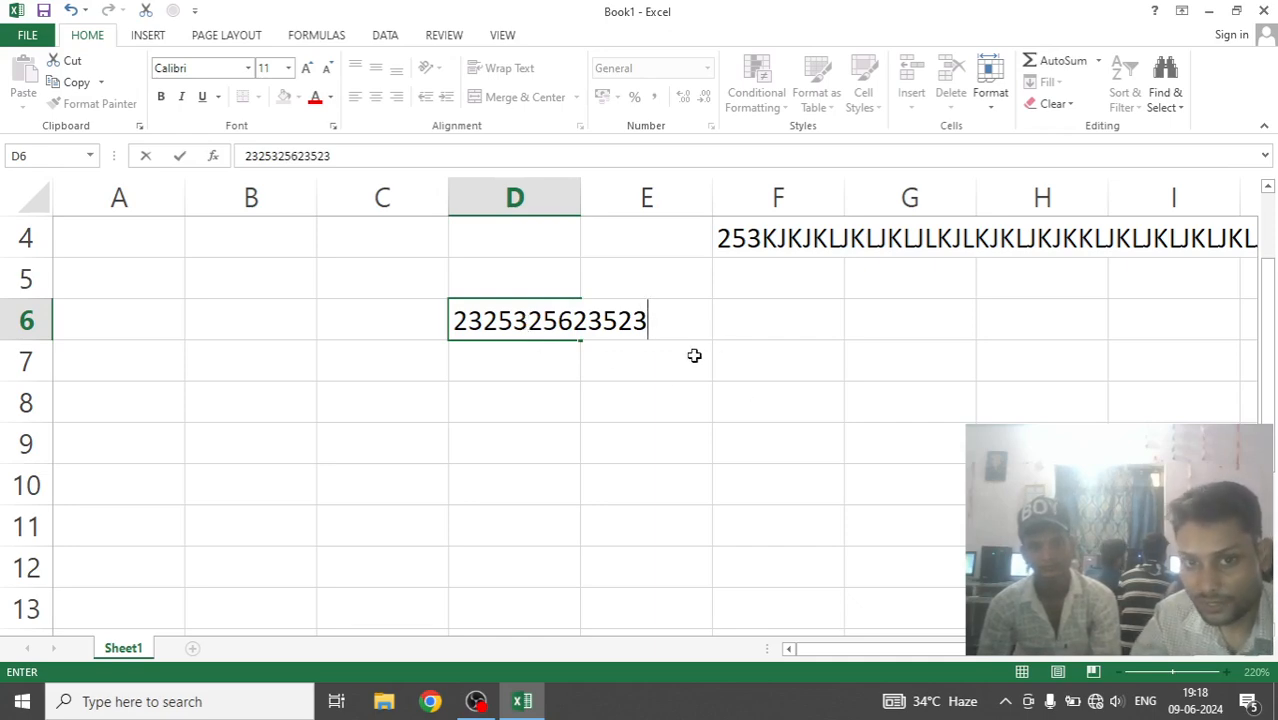
pyautogui.click(565, 356)
pyautogui.click(562, 320)
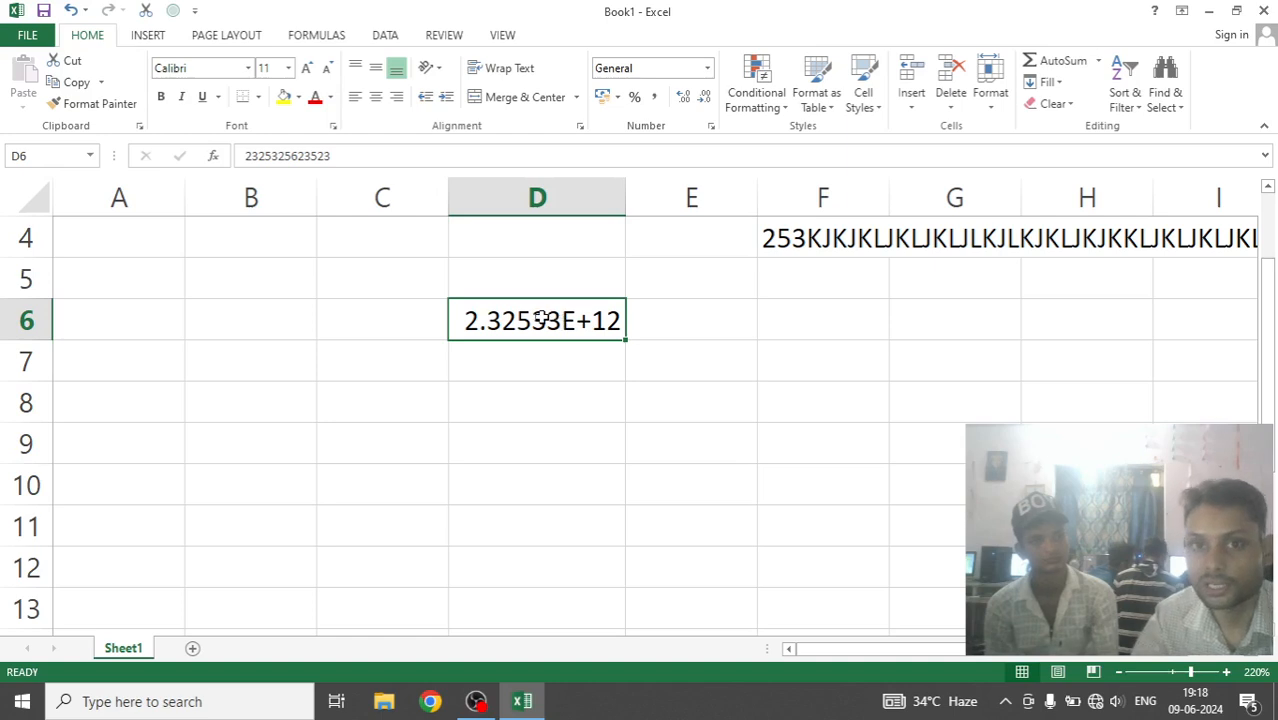
# Compare how the number in D6 appears in the cell and in the formula bar.
pyautogui.click(552, 386)
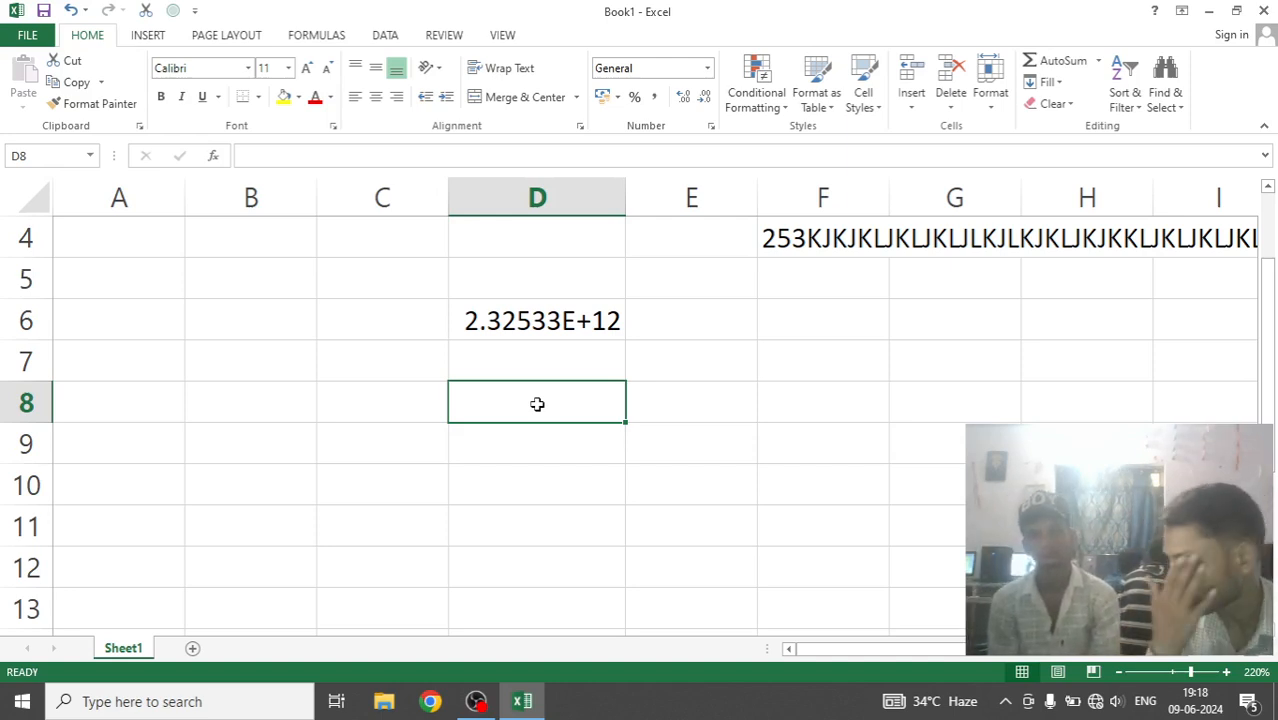
pyautogui.click(537, 320)
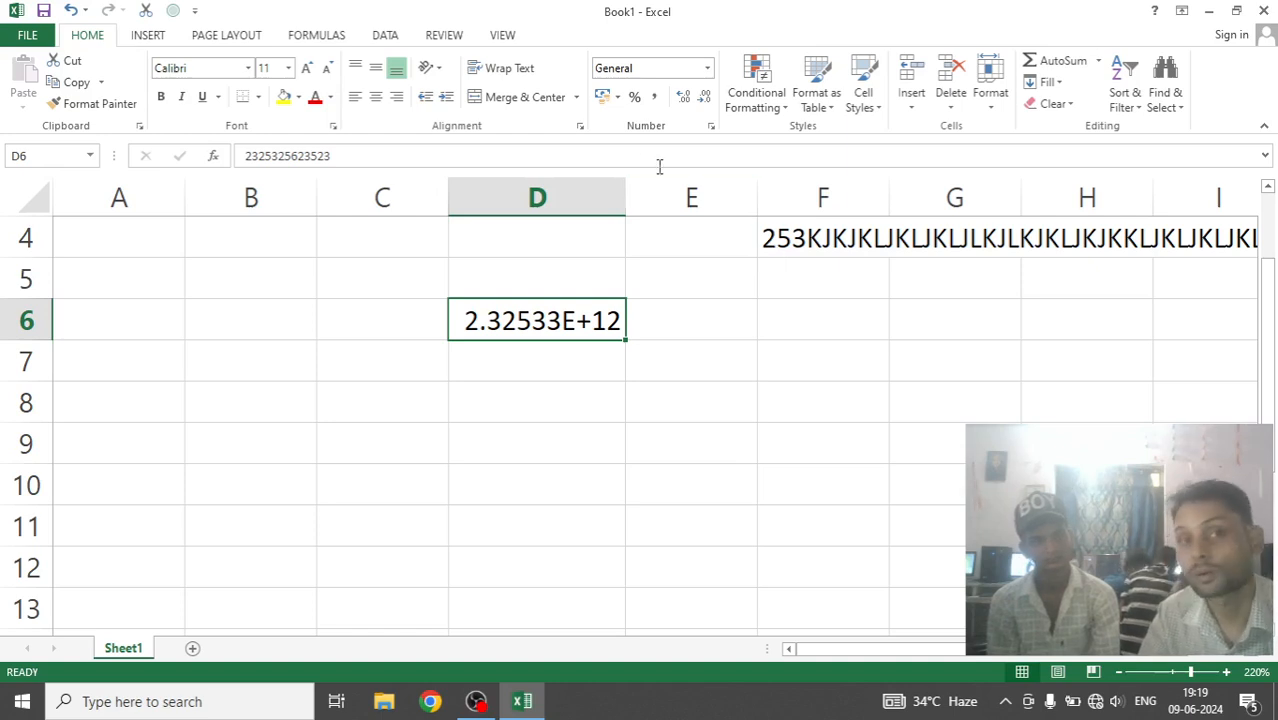
pyautogui.click(497, 159)
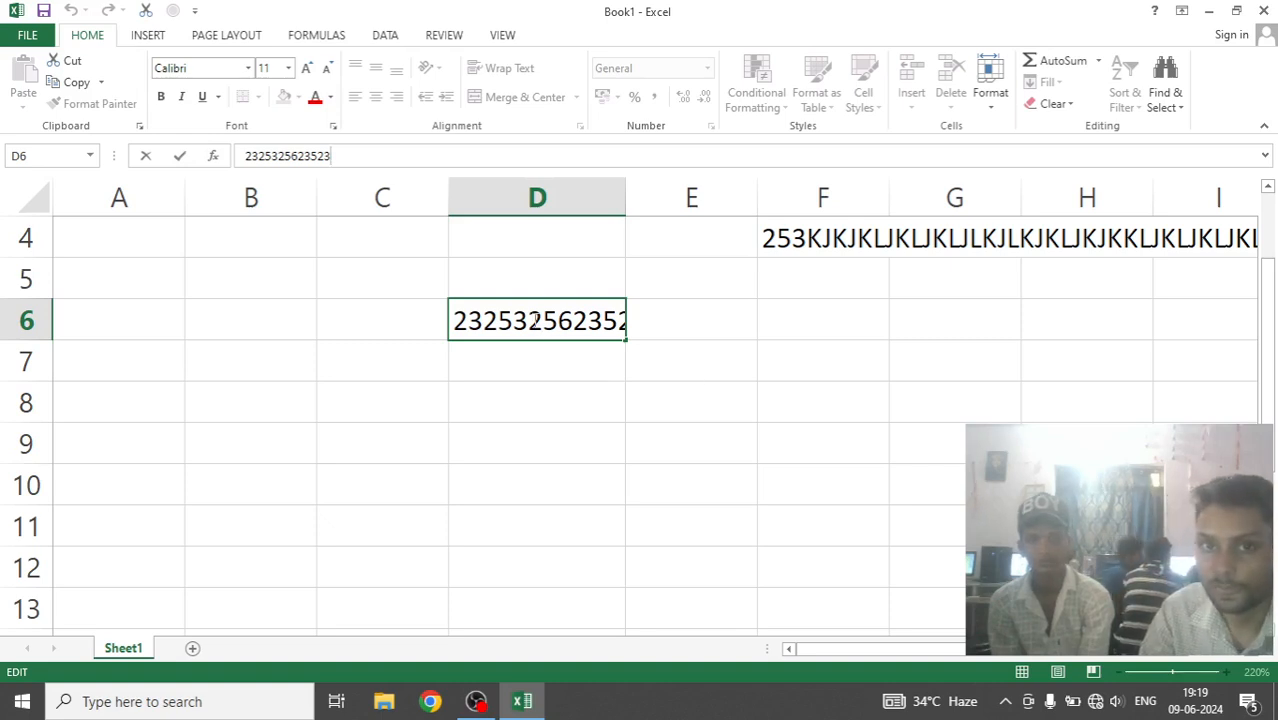
# Delete the long entries in D6 and F4 and select cell D8.
pyautogui.moveTo(479, 234); pyautogui.dragTo(1273, 380)
pyautogui.press('Delete')
pyautogui.click(476, 401)
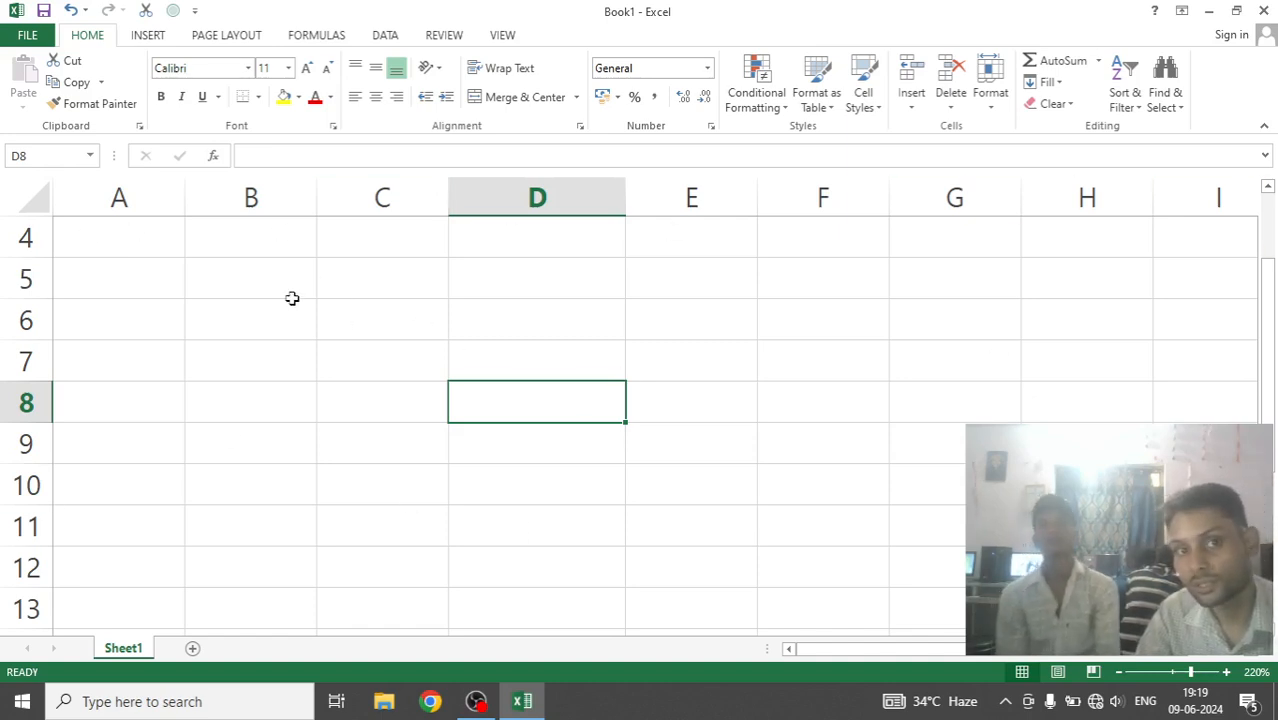
pyautogui.click(764, 385)
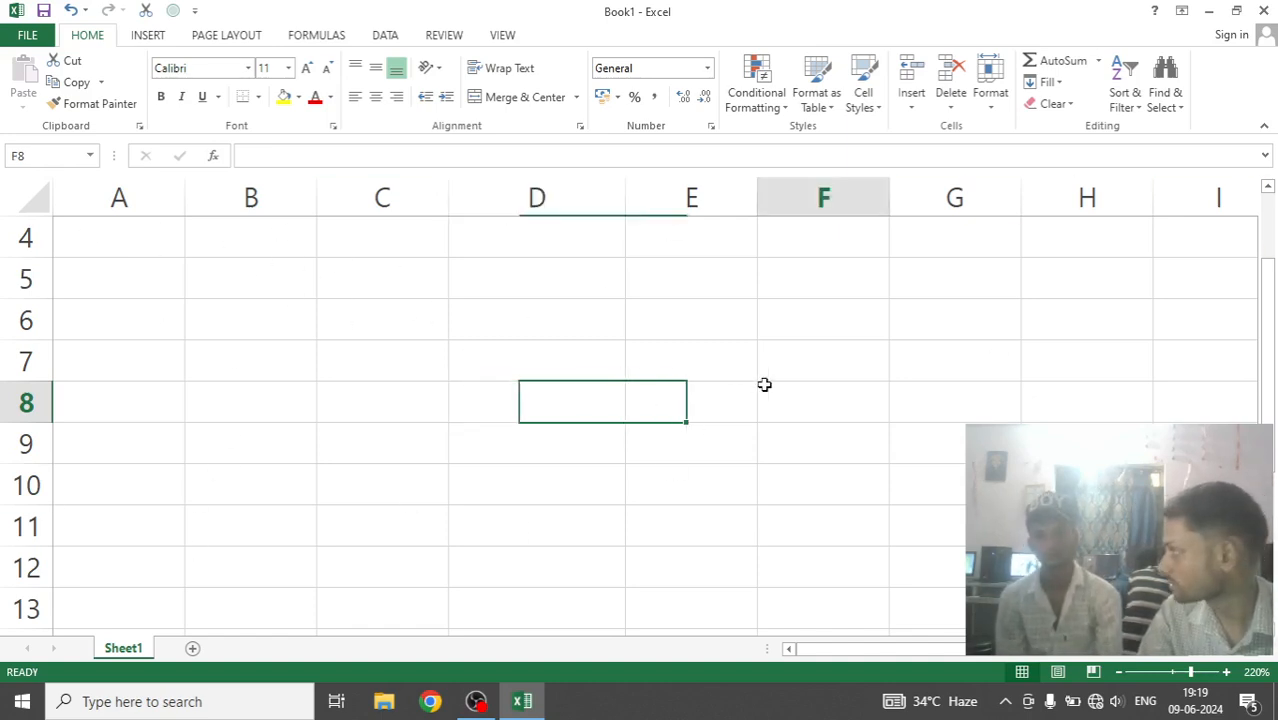
pyautogui.click(348, 565)
pyautogui.click(616, 357)
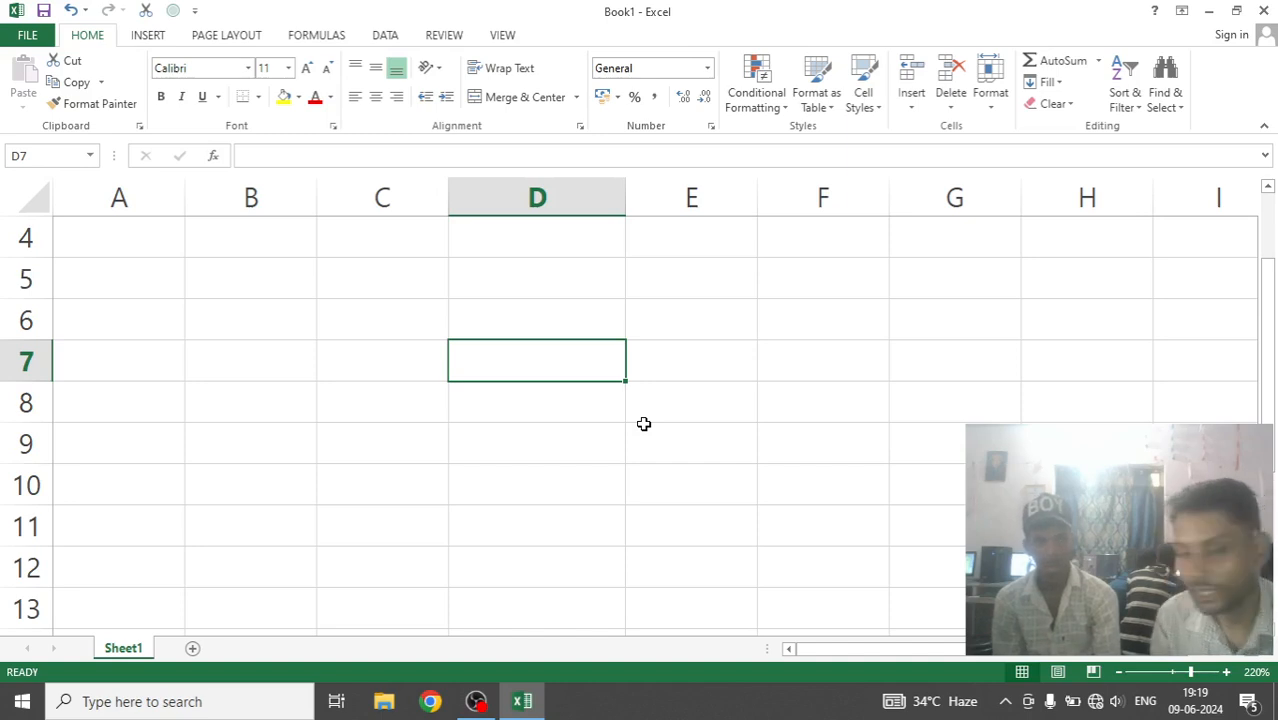
# Add two new worksheets, Sheet2 and Sheet3, to the workbook.
pyautogui.scroll(1, 643, 424)
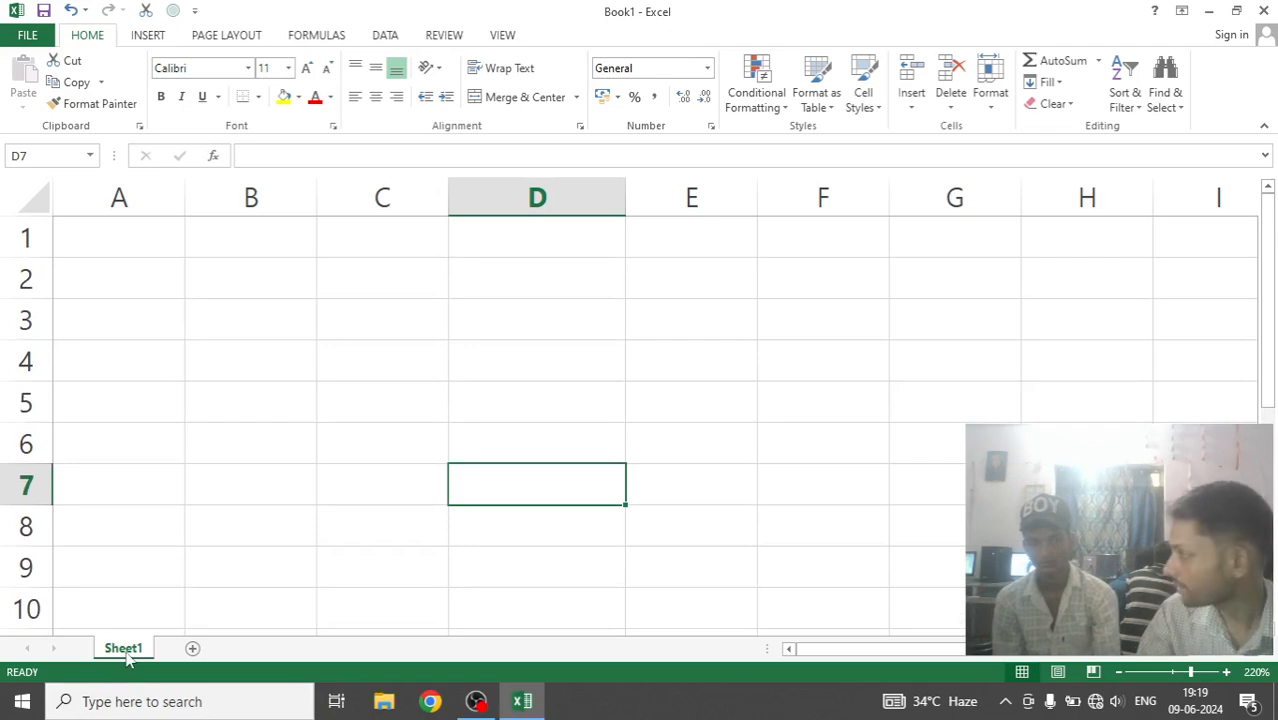
pyautogui.click(194, 649)
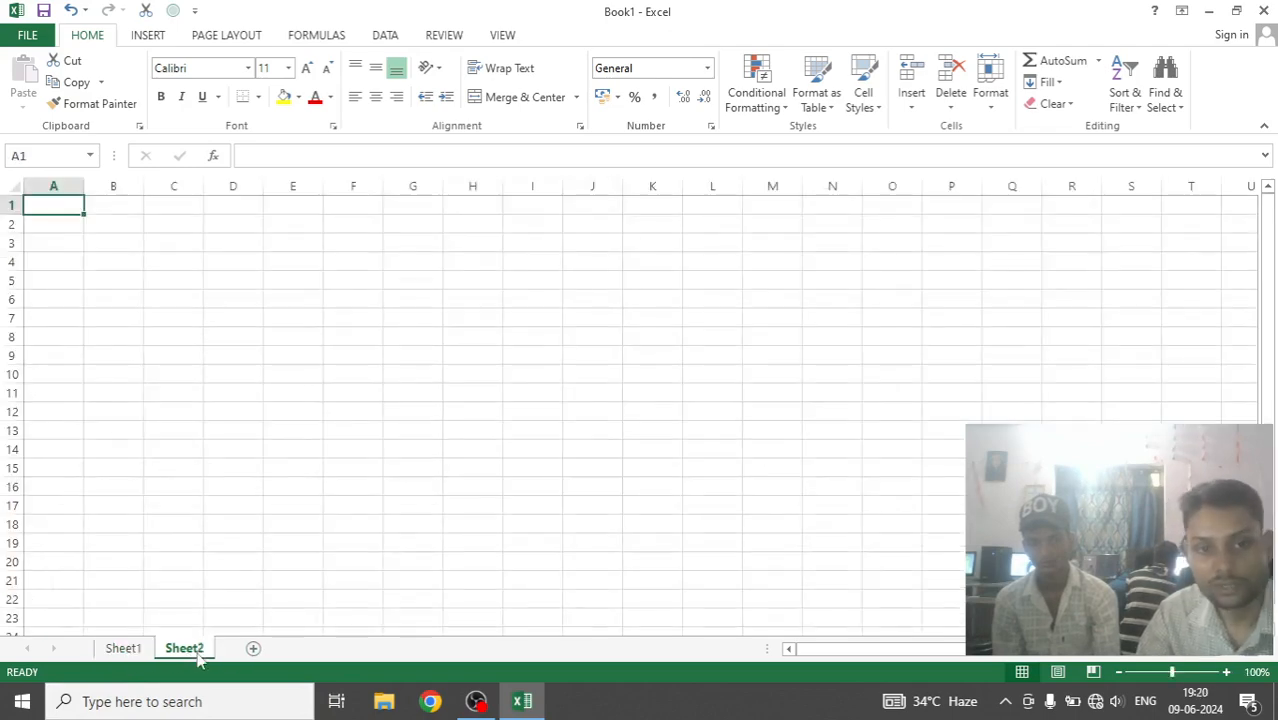
pyautogui.click(251, 650)
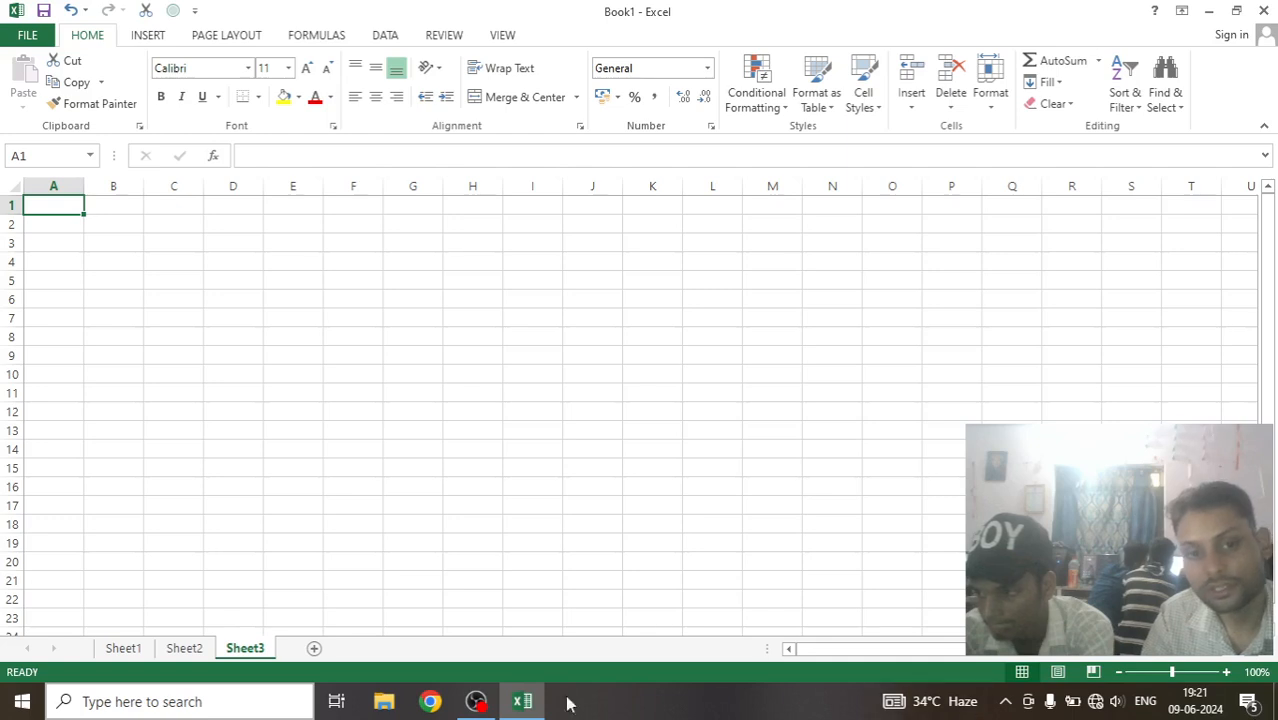
pyautogui.press('XF86AudioRaiseVolume')
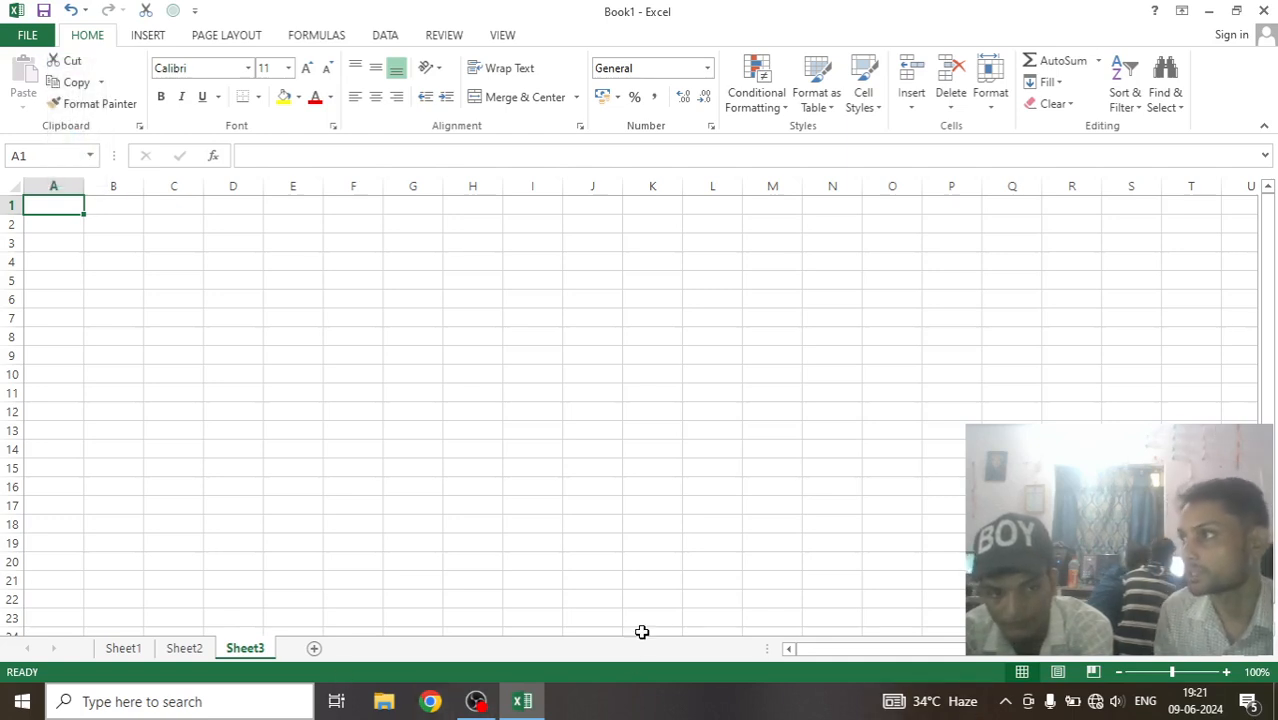
# Examine at 265% zoom how the column letters on Sheet3 continue past Z, from AA to AZ and on from BA.
pyautogui.click(395, 262)
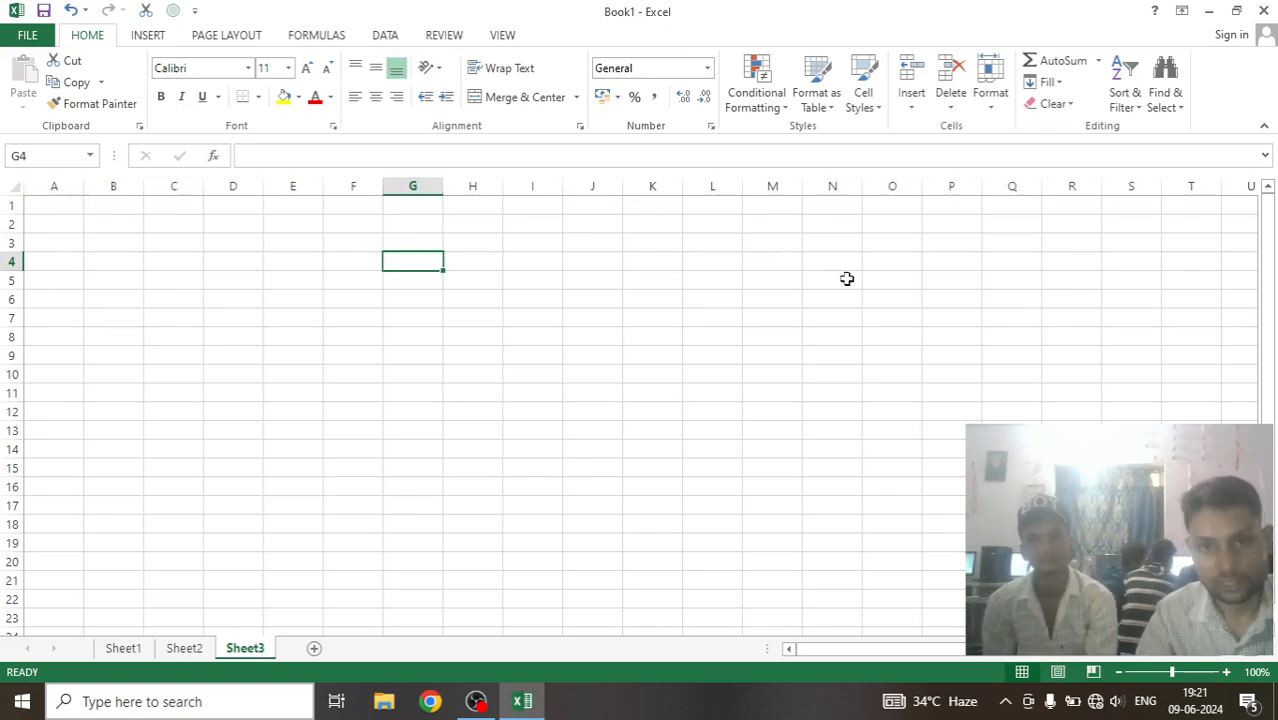
pyautogui.scroll(8, 842, 268)
pyautogui.scroll(3, 138, 279)
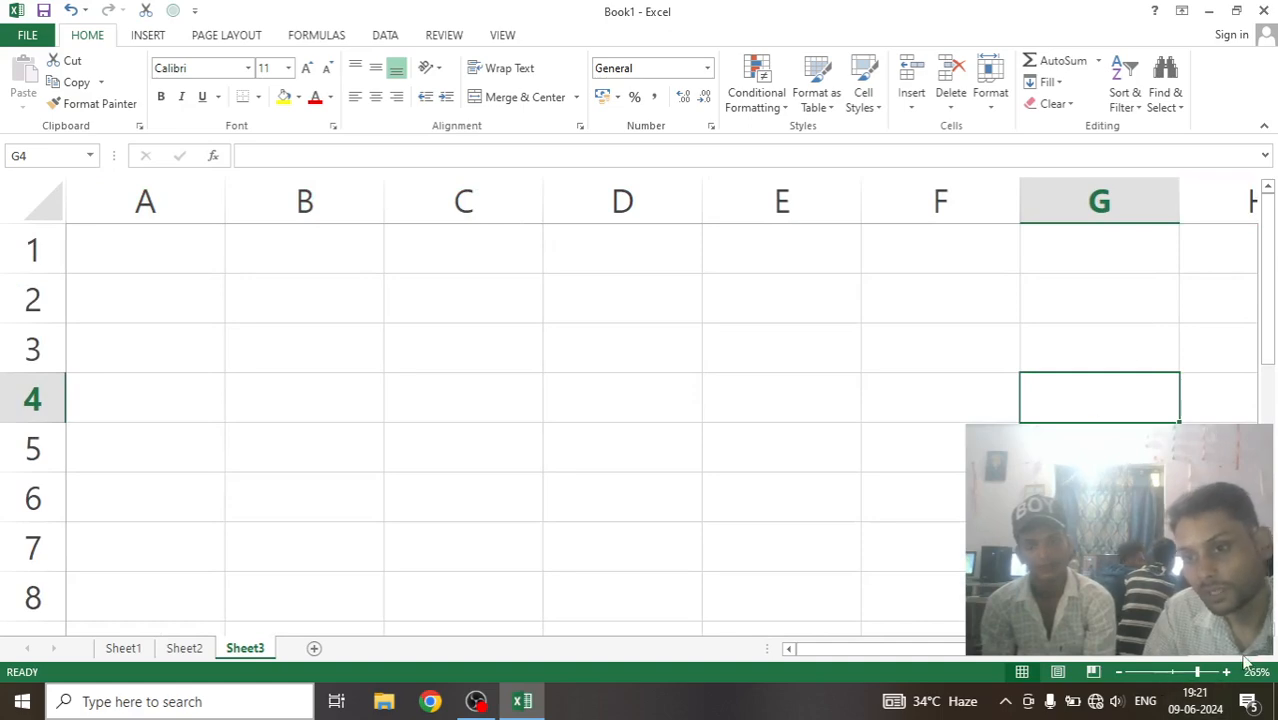
pyautogui.hscroll(13, 1272, 657)
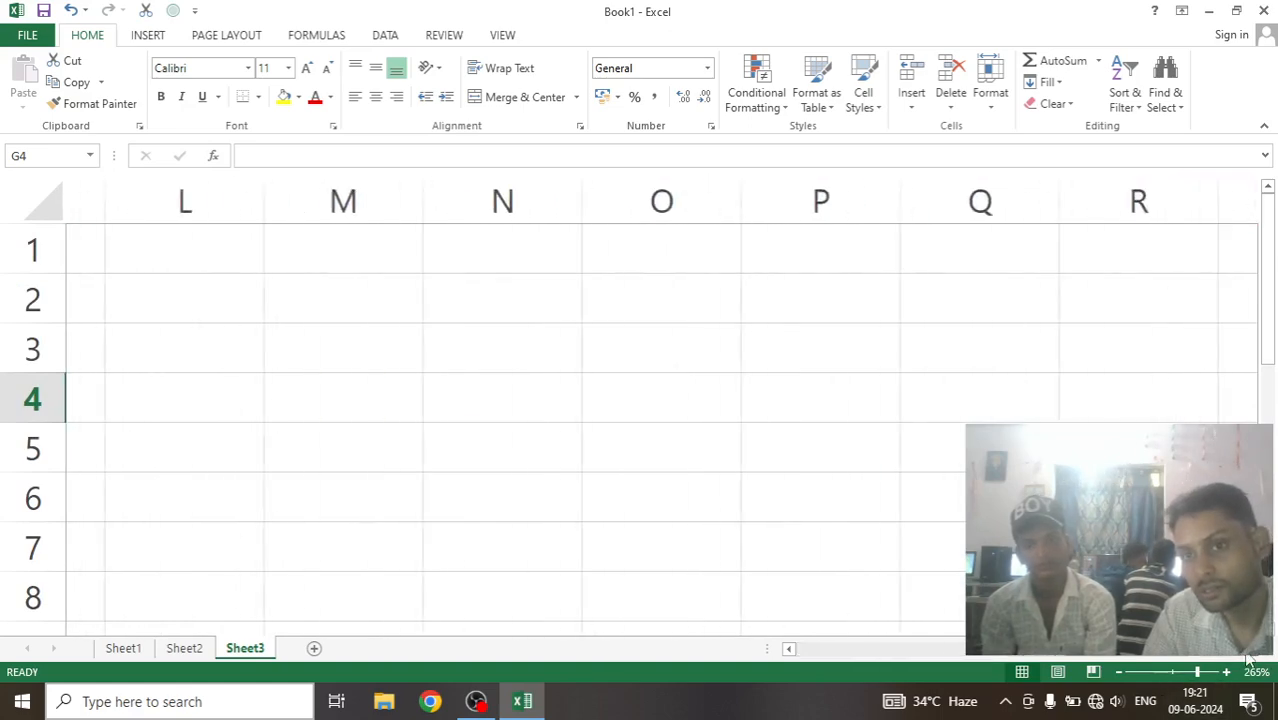
pyautogui.hscroll(6, 1248, 660)
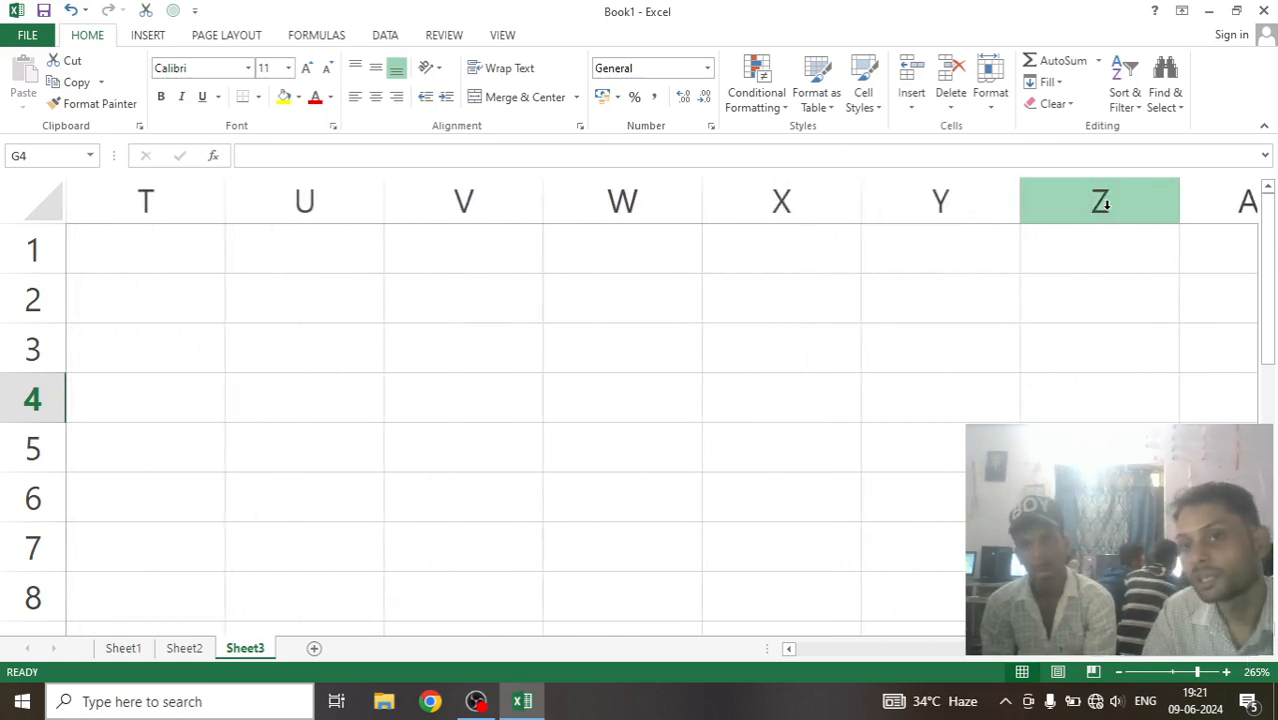
pyautogui.hscroll(7, 1256, 658)
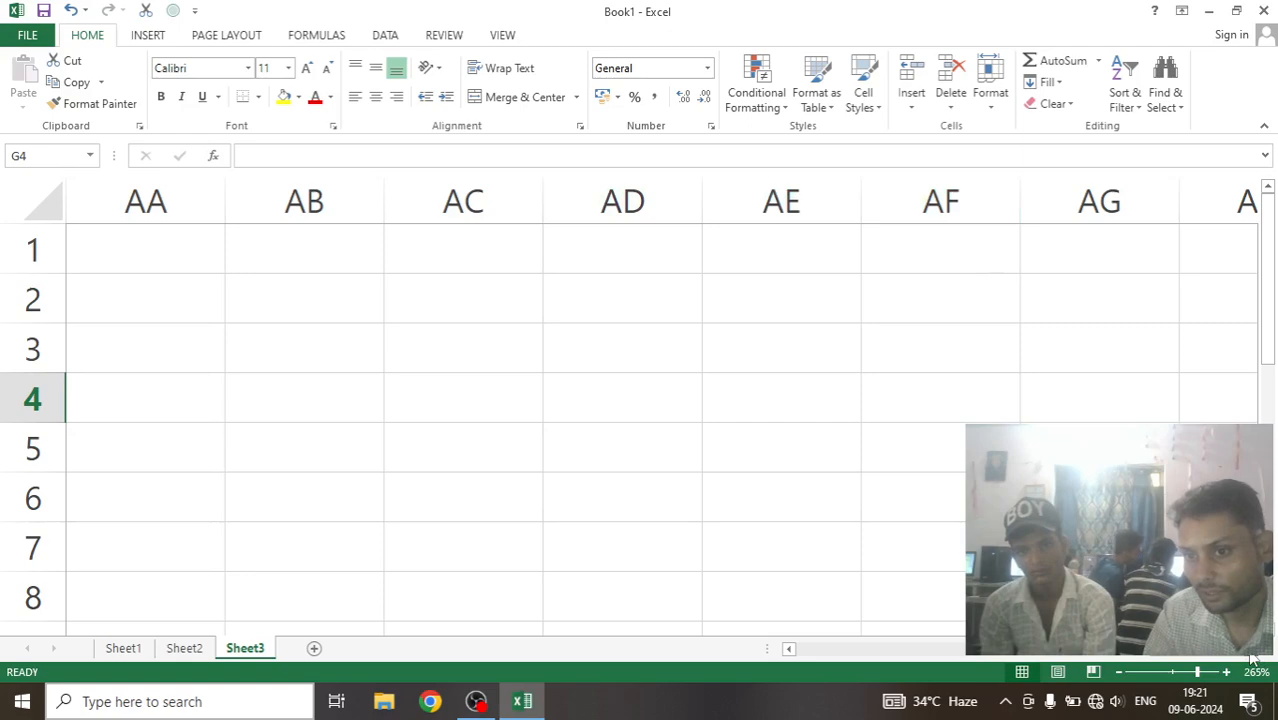
pyautogui.hscroll(11, 1252, 655)
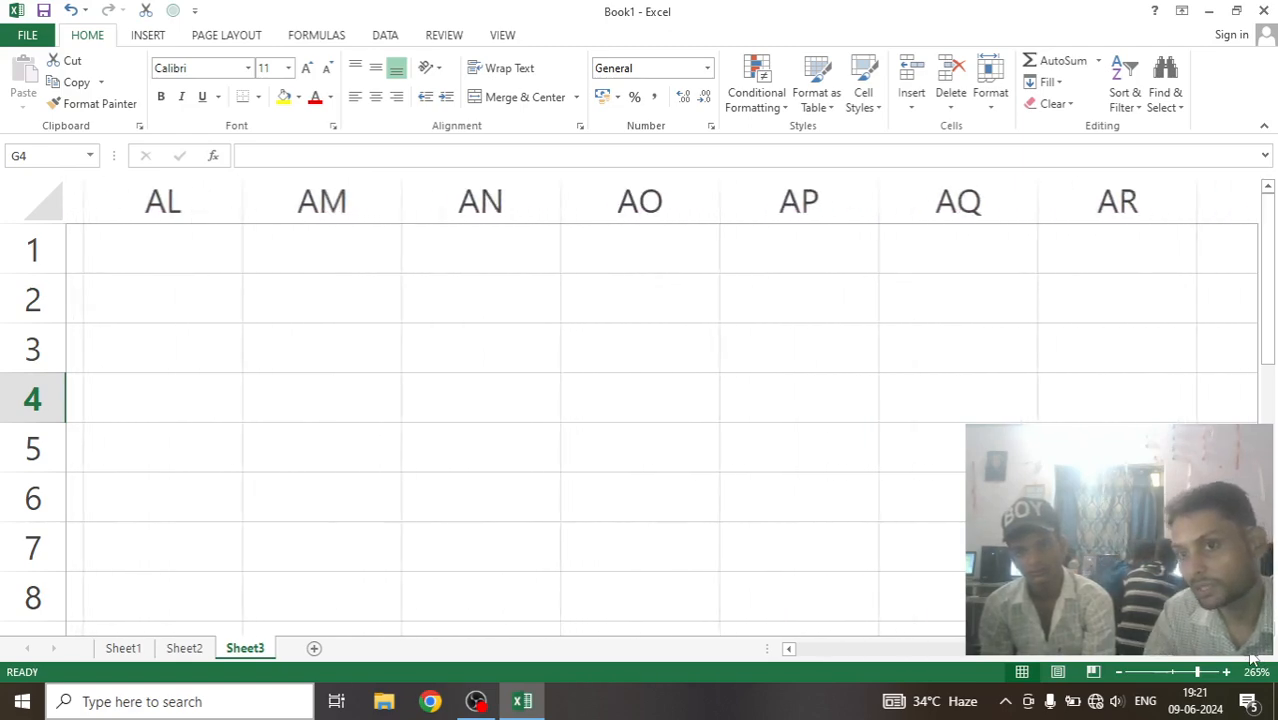
pyautogui.hscroll(11, 1252, 657)
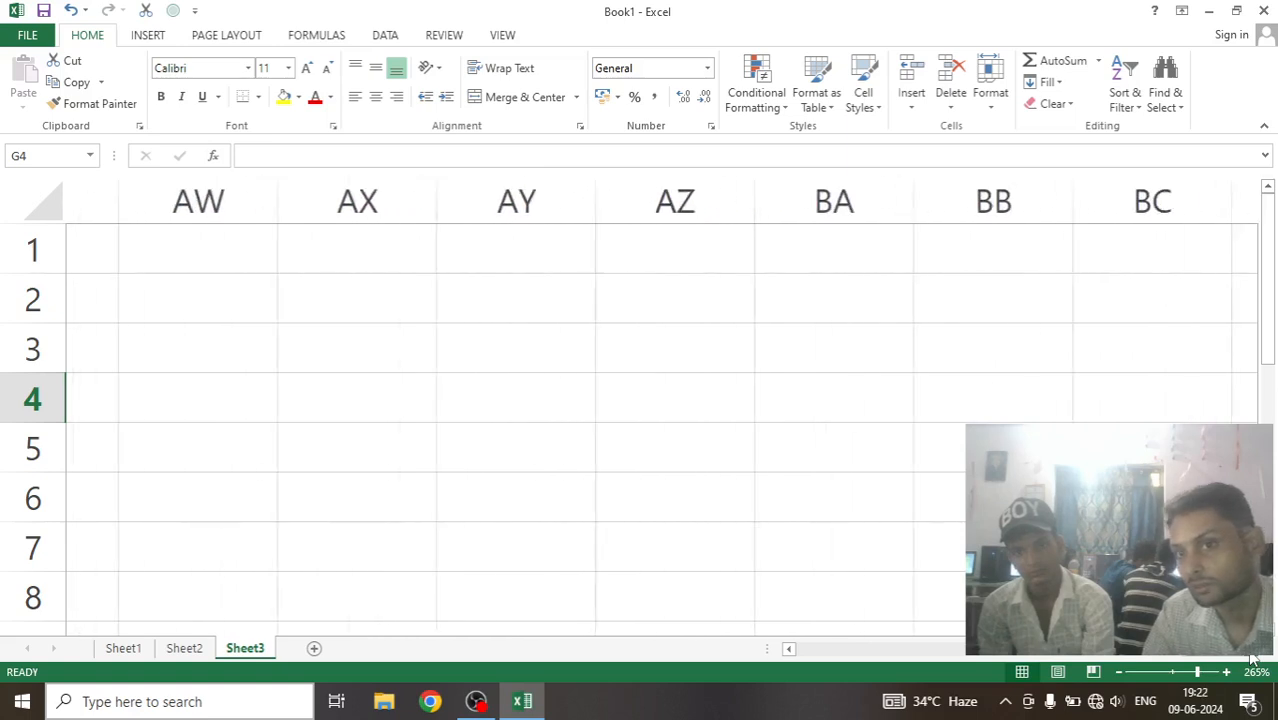
pyautogui.hscroll(4, 1252, 657)
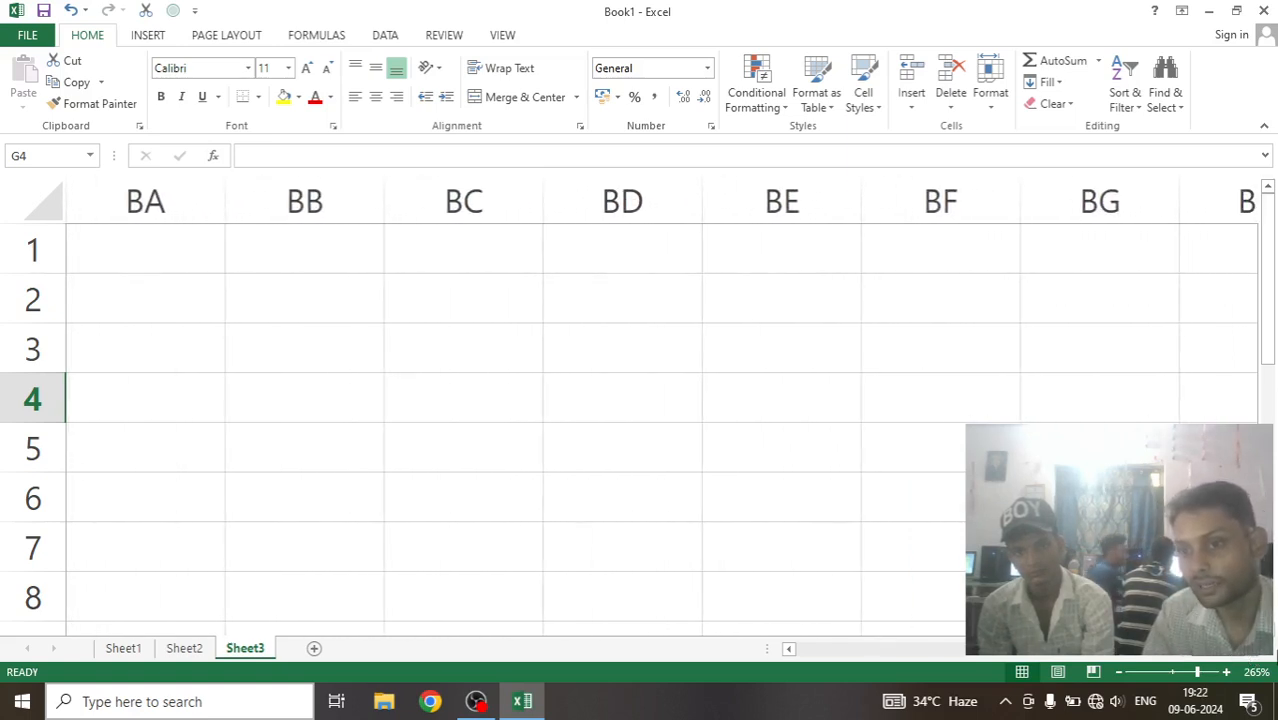
# Select the entire column BA on Sheet3 and return to cell A1.
pyautogui.click(127, 204)
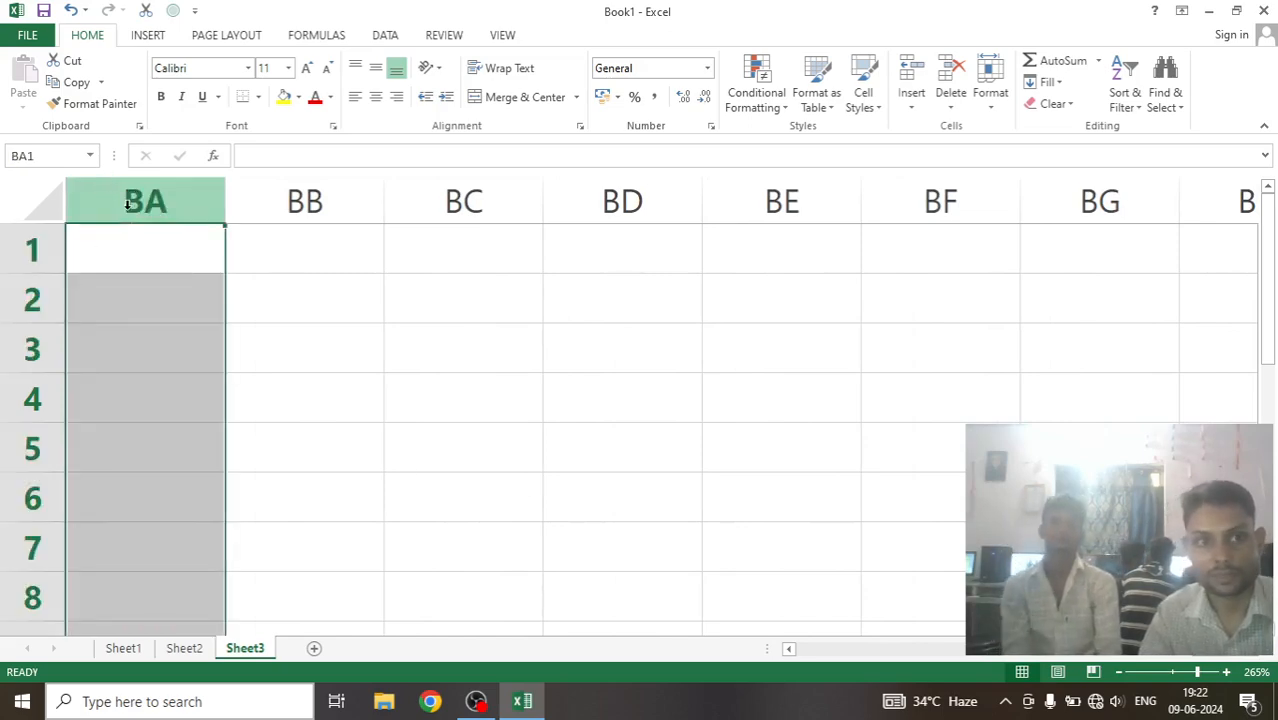
pyautogui.click(248, 350)
pyautogui.click(185, 203)
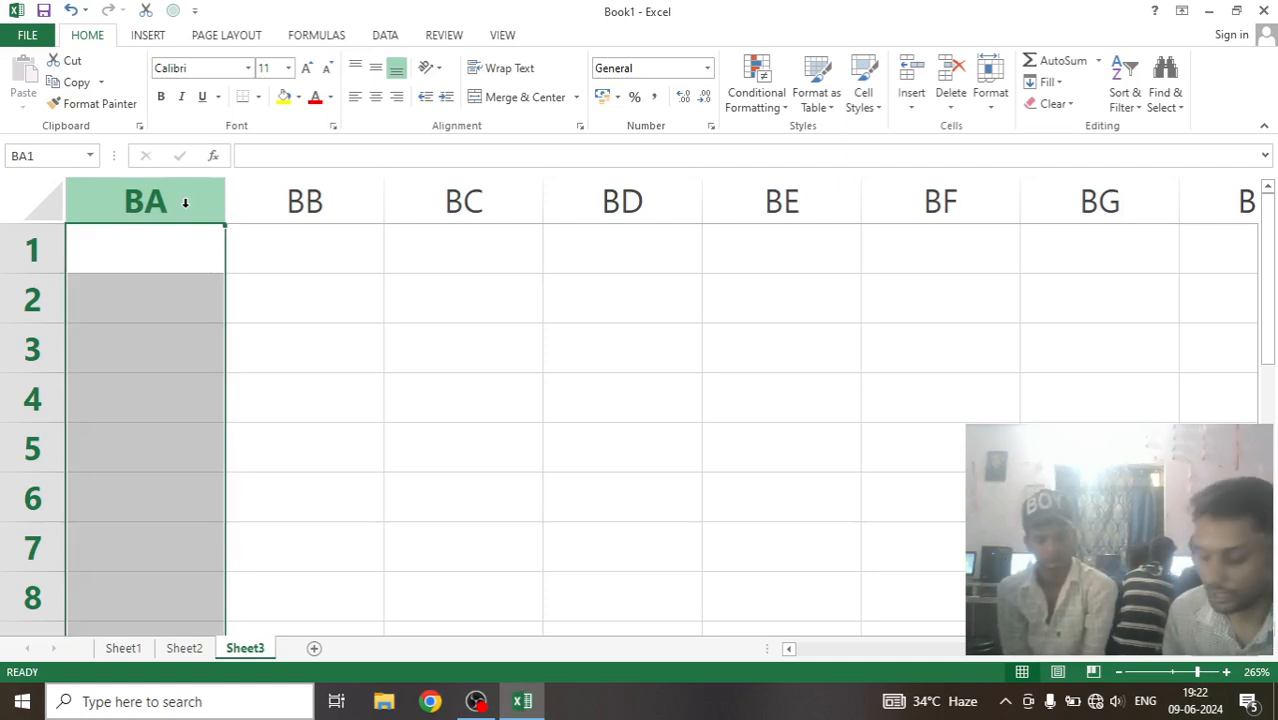
pyautogui.hotkey('ctrl', 'Home')
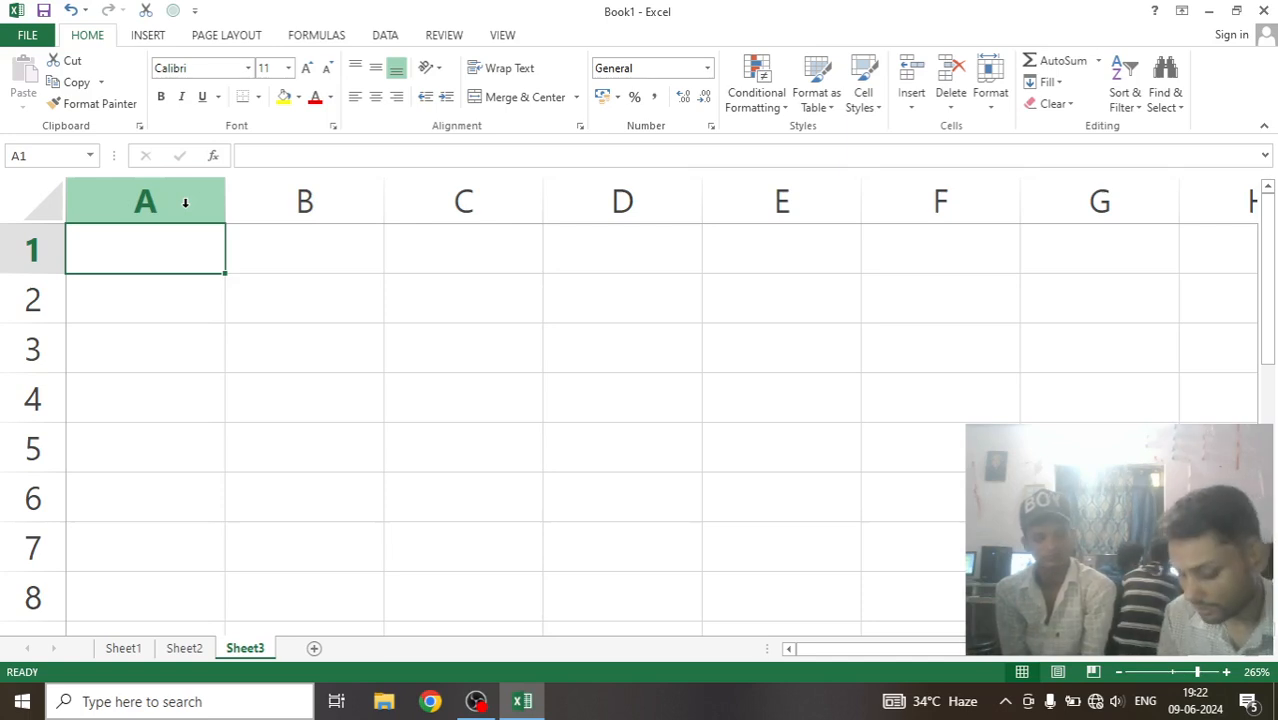
# Go to the last column of row 1 on Sheet2 and select the entire row.
pyautogui.hotkey('ctrl', 'pageup')
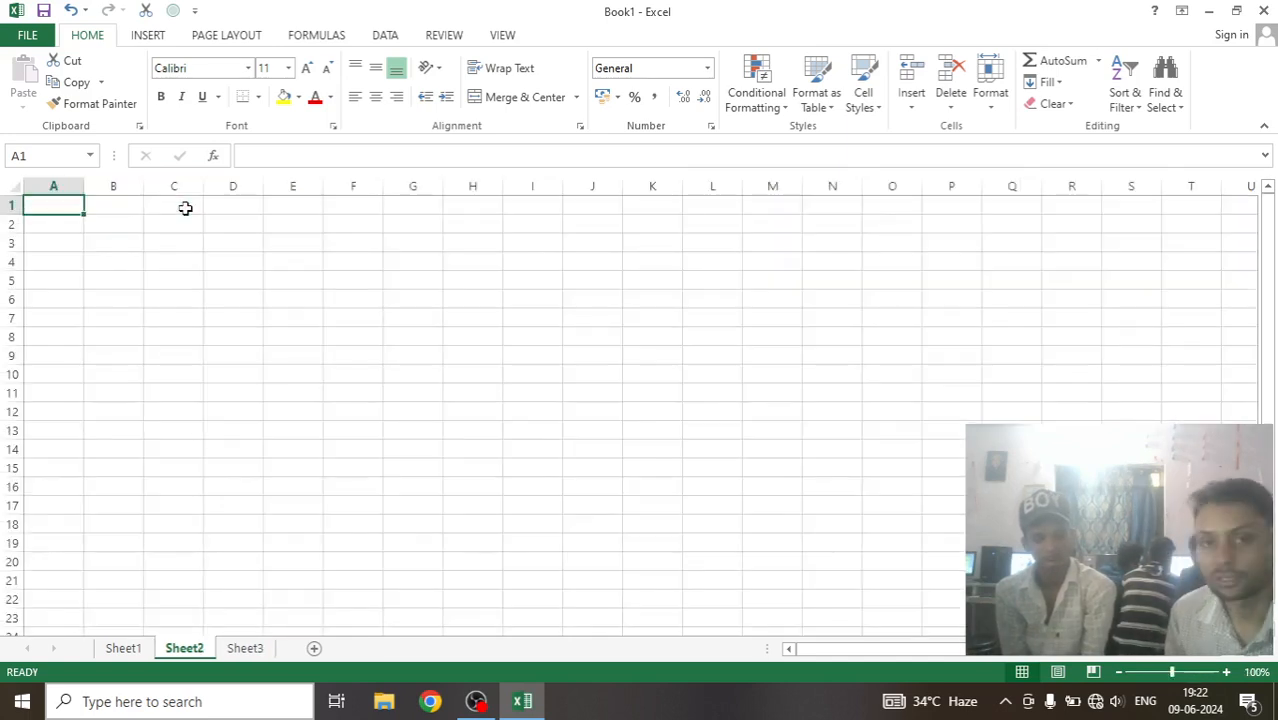
pyautogui.hotkey('ctrl', 'Right')
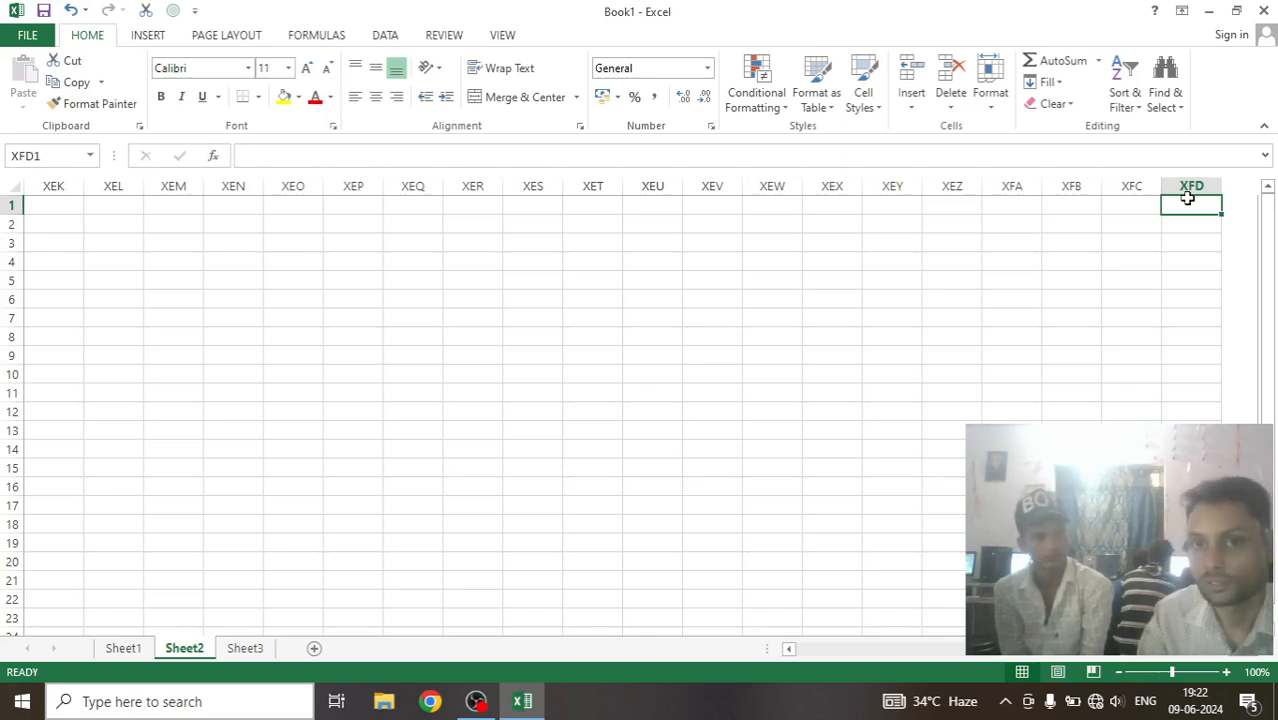
pyautogui.click(7, 204)
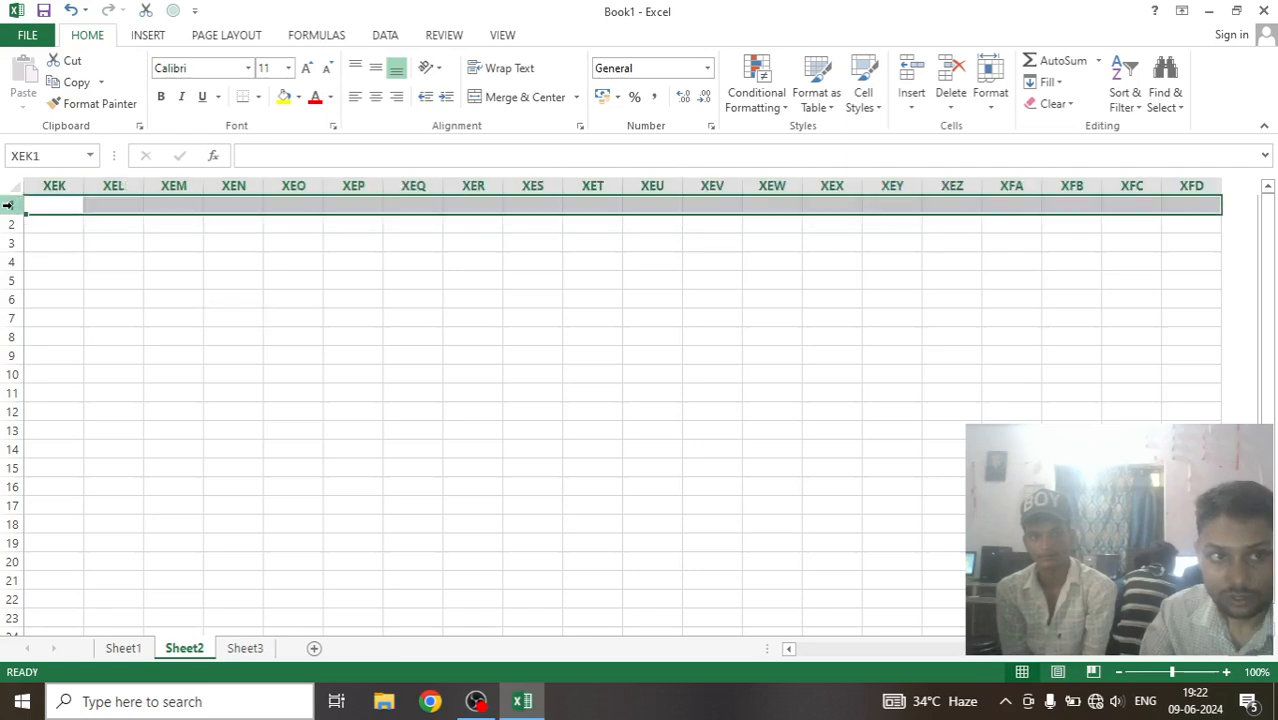
# Examine how the row numbers on Sheet2 continue downward as far as the 360s.
pyautogui.click(113, 261)
pyautogui.scroll(-6, 258, 493)
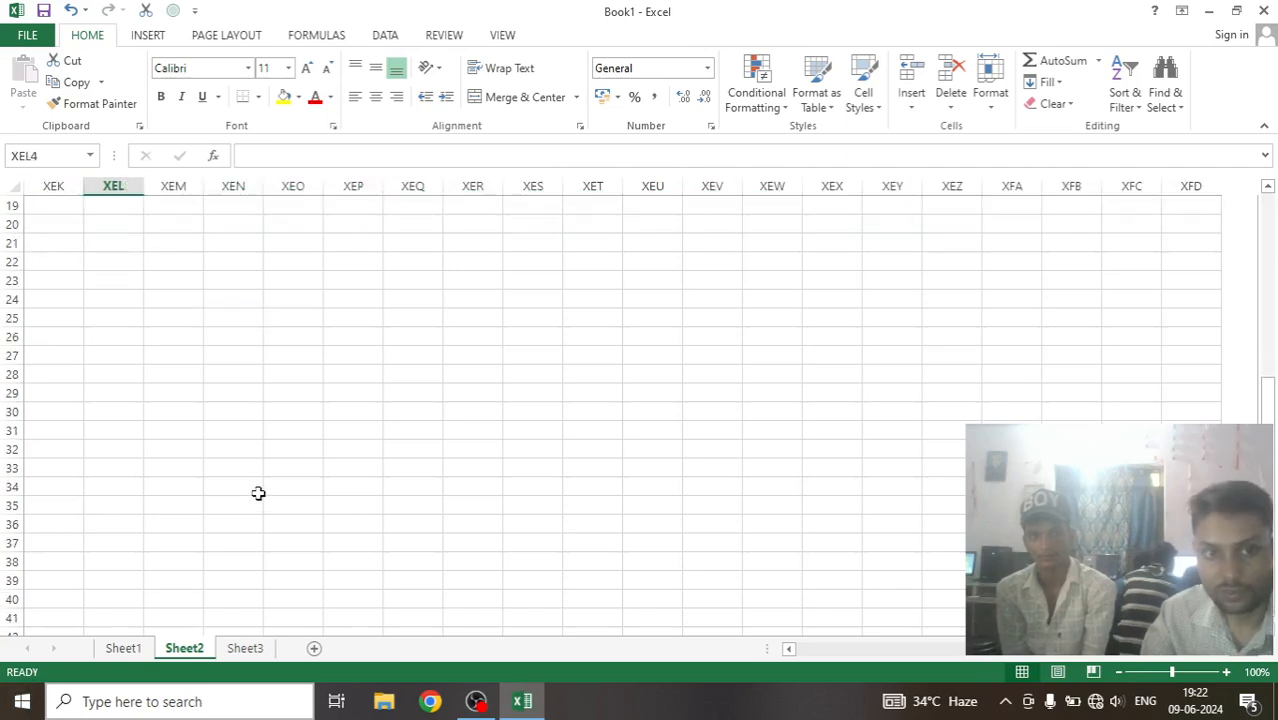
pyautogui.scroll(-20, 258, 493)
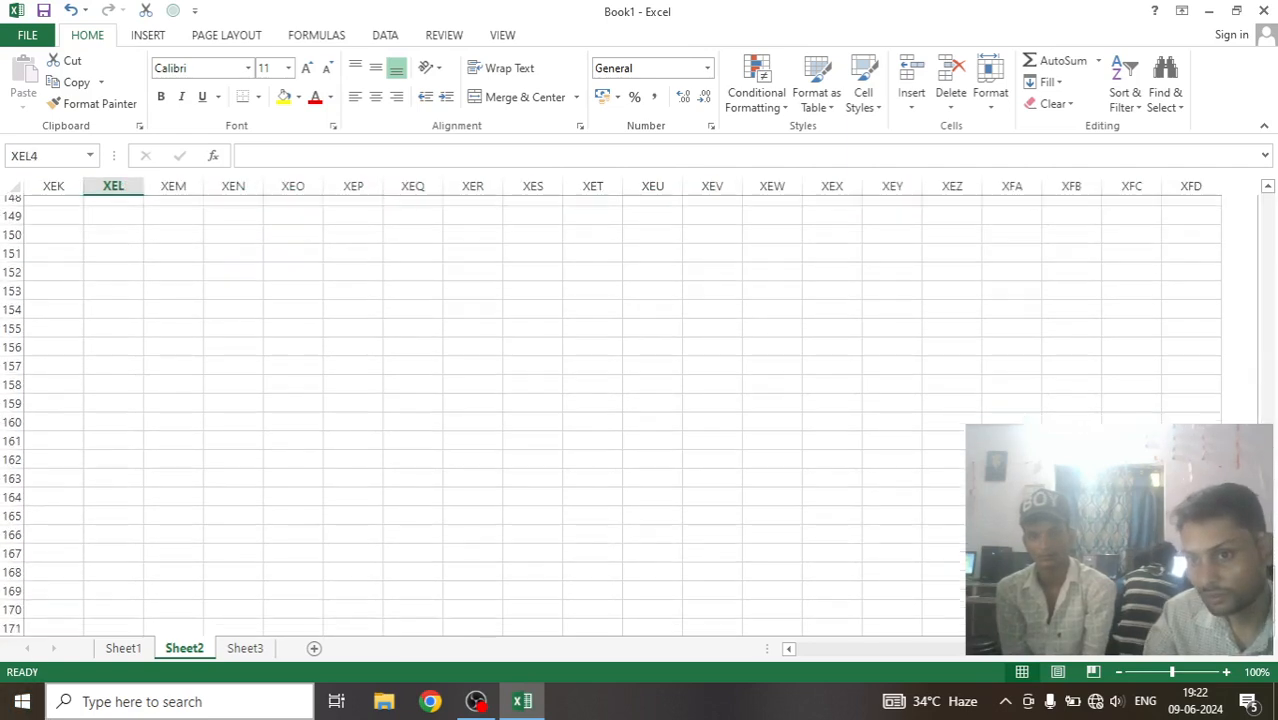
pyautogui.scroll(-20, 499, 449)
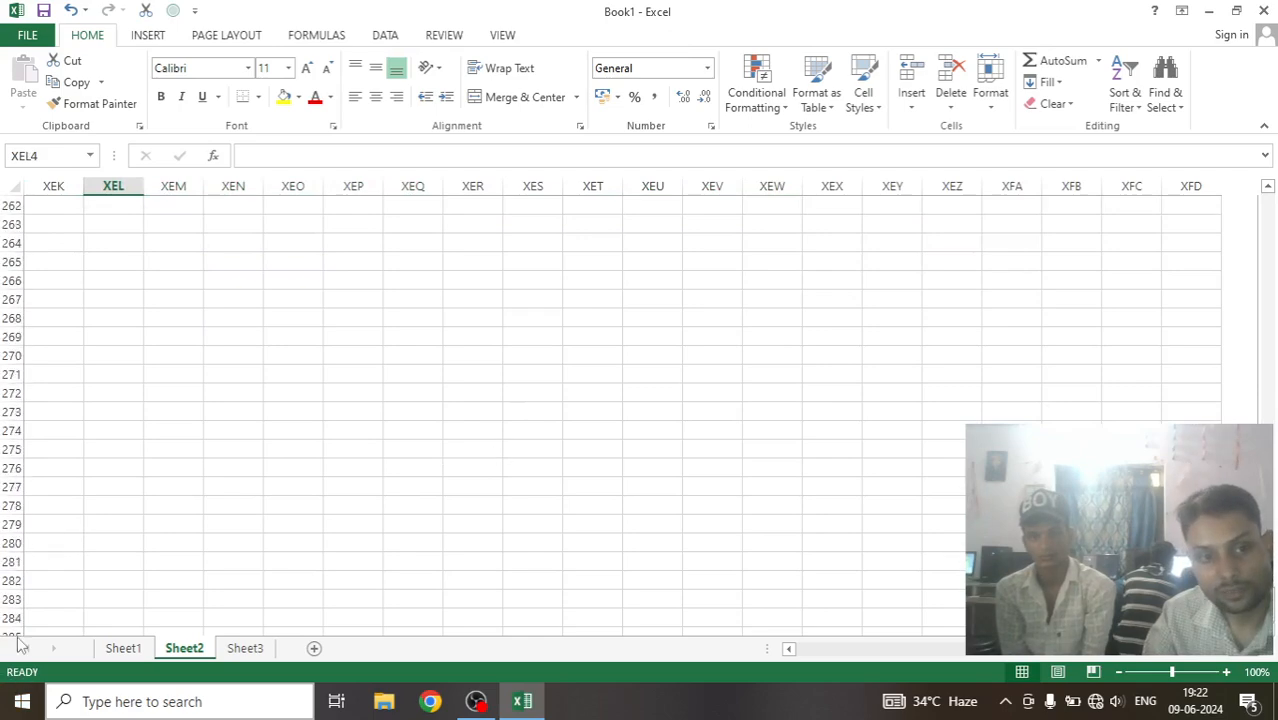
pyautogui.scroll(-20, 15, 600)
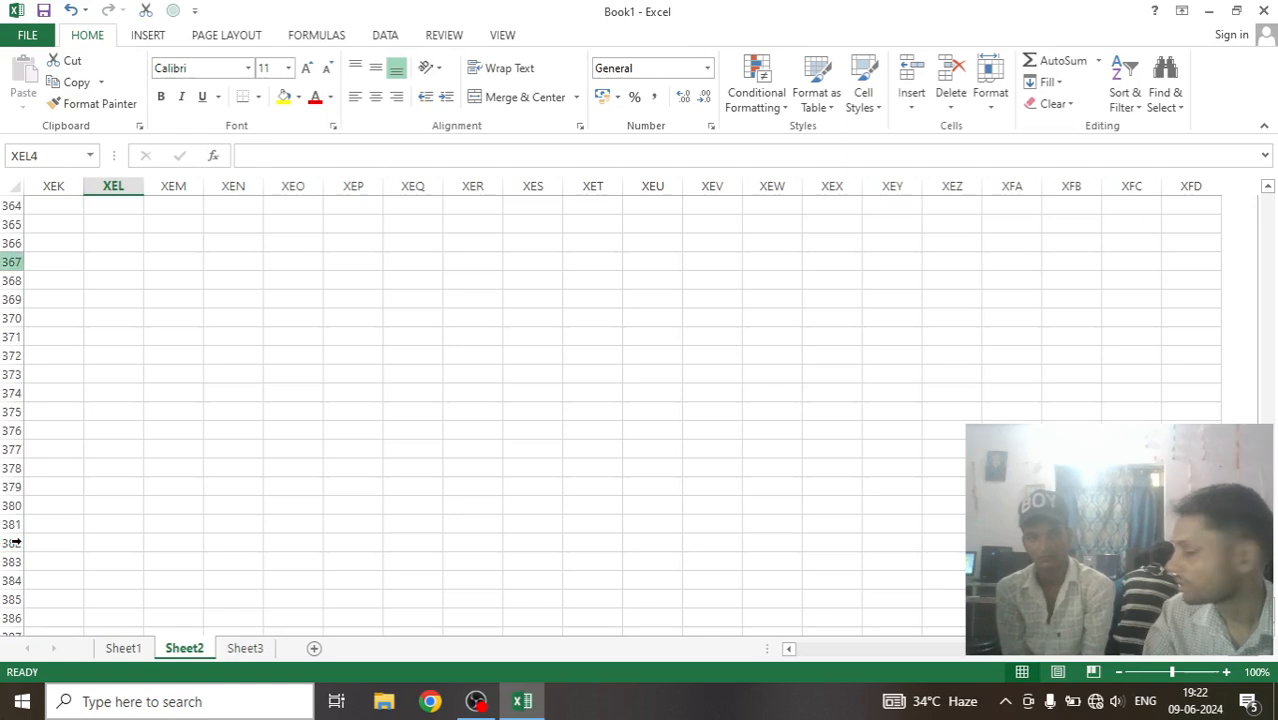
# Return along row 364 to column A and jump down to the last row of Sheet2.
pyautogui.click(45, 210)
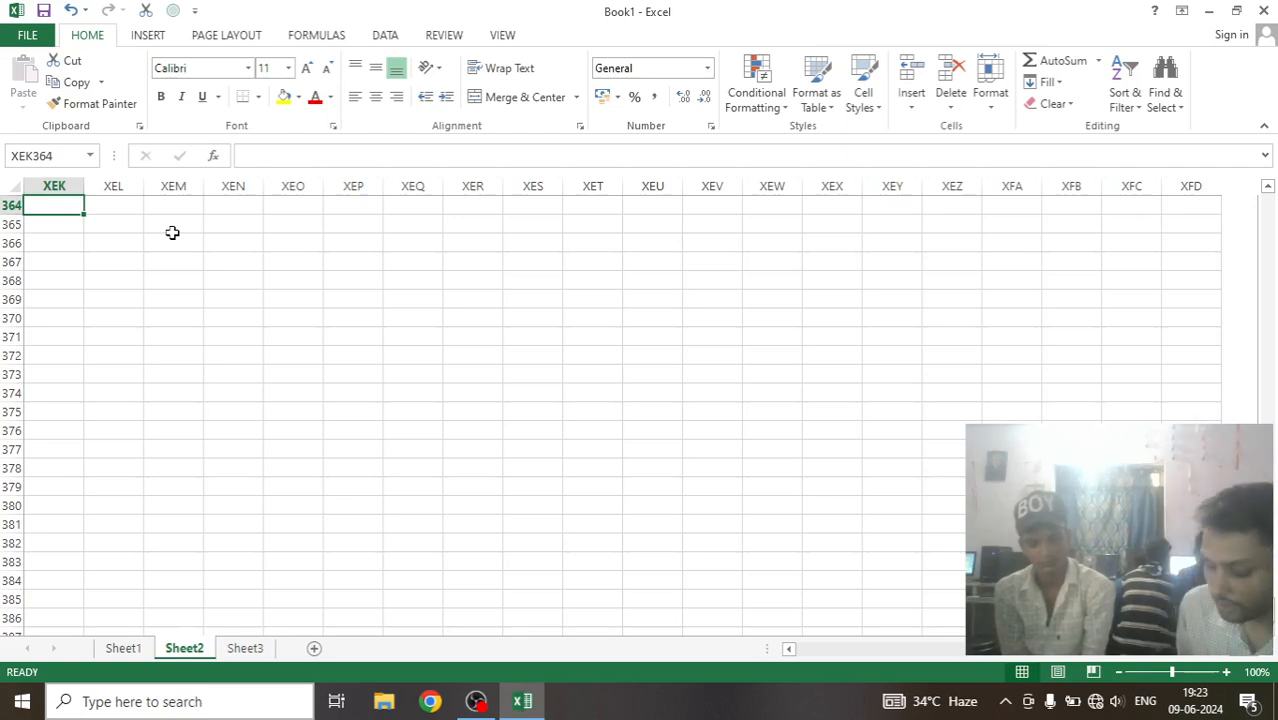
pyautogui.press('Left')
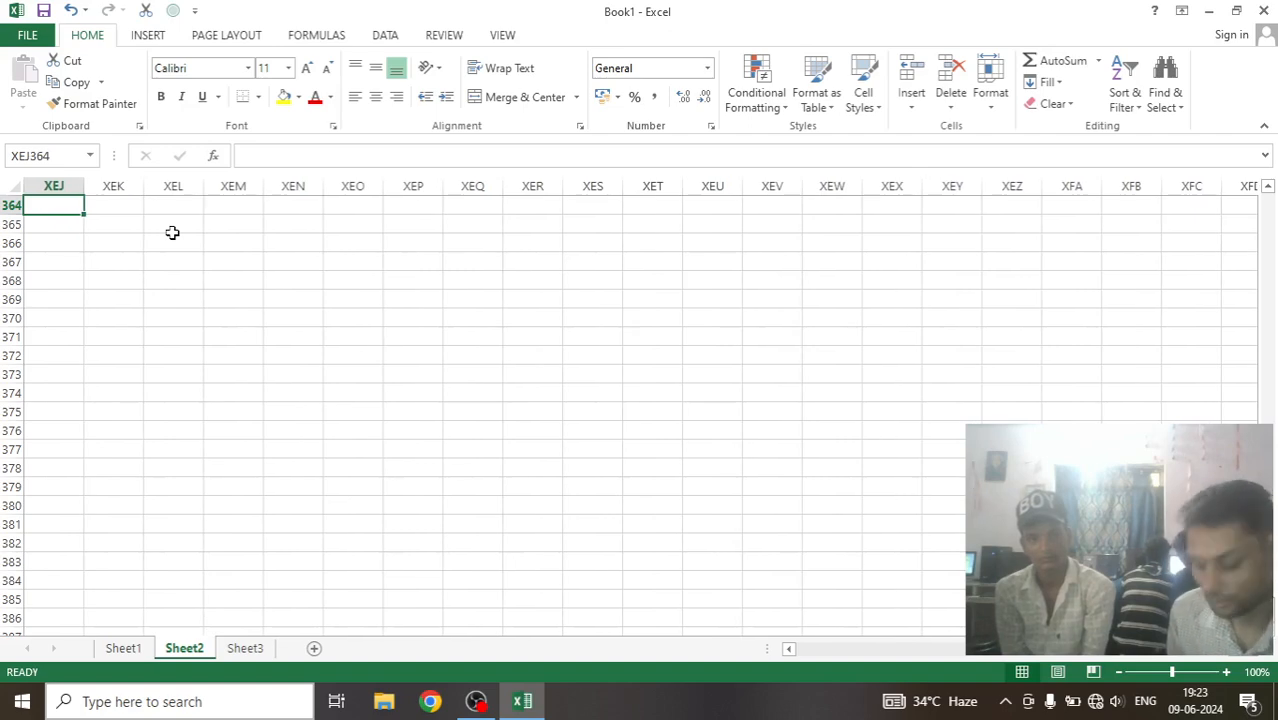
pyautogui.press('Home')
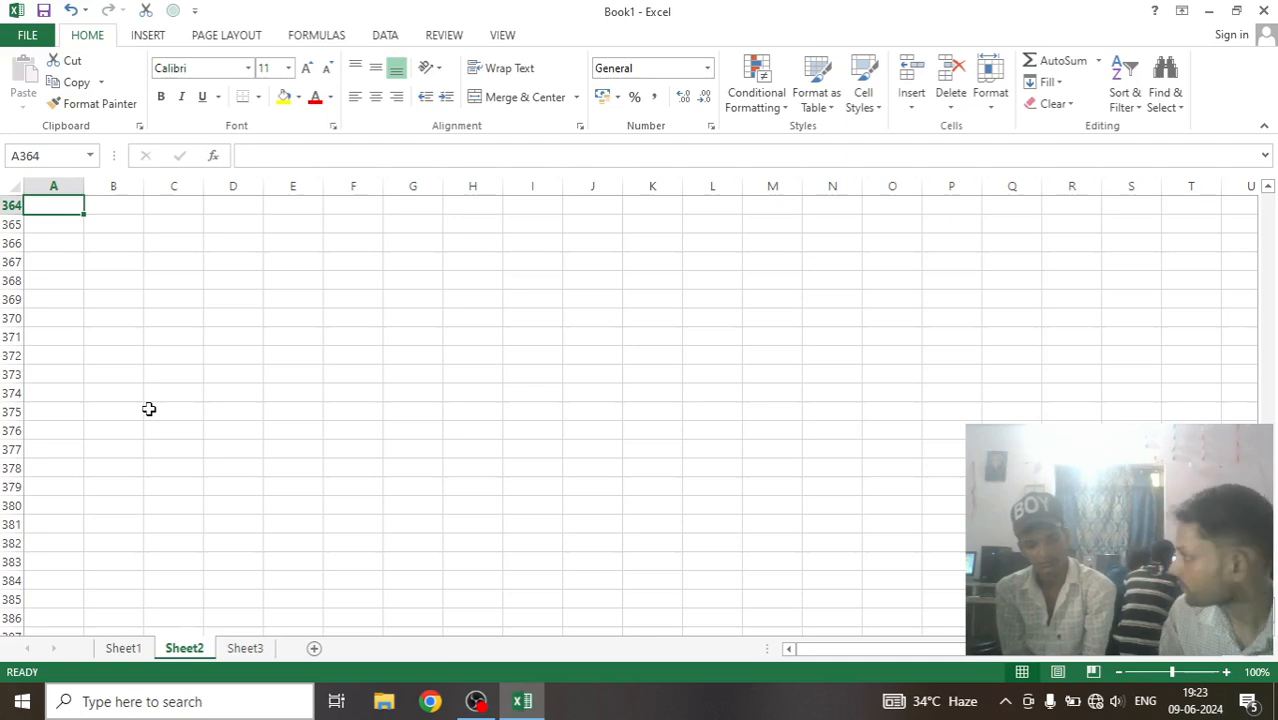
pyautogui.press('XF86AudioLowerVolume')
pyautogui.hotkey('ctrl', 'Down')
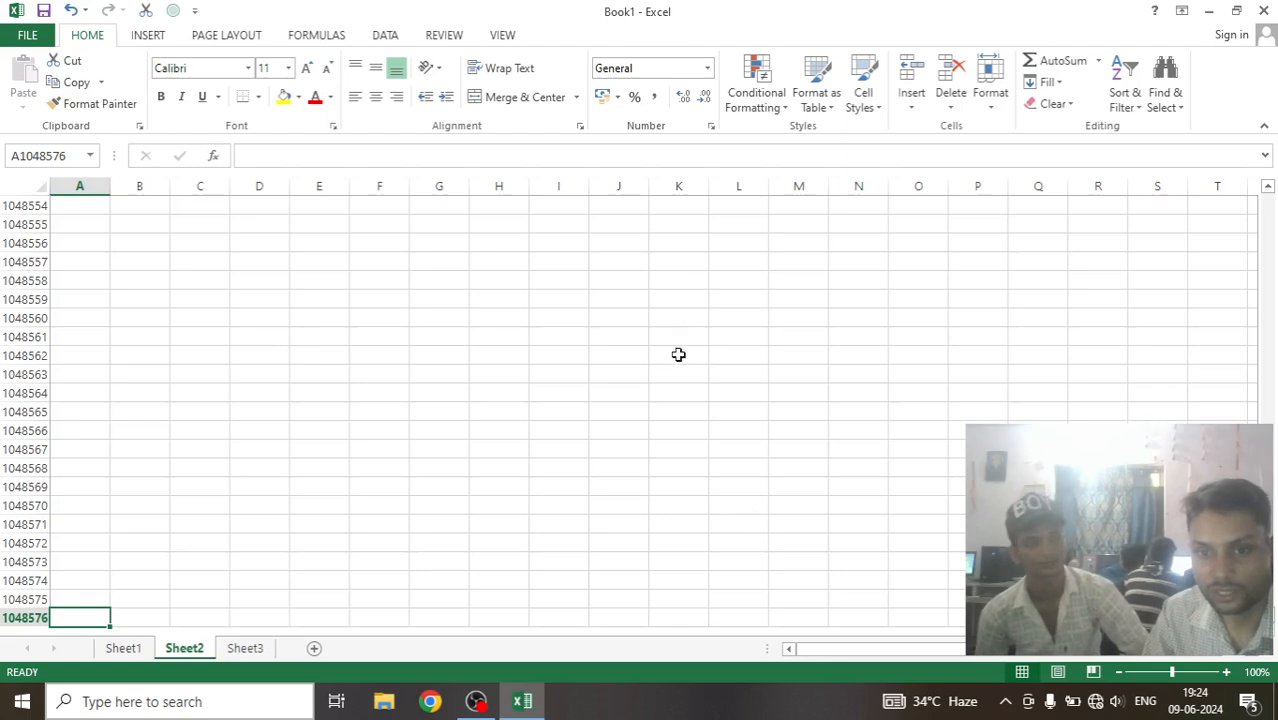
pyautogui.click(793, 653)
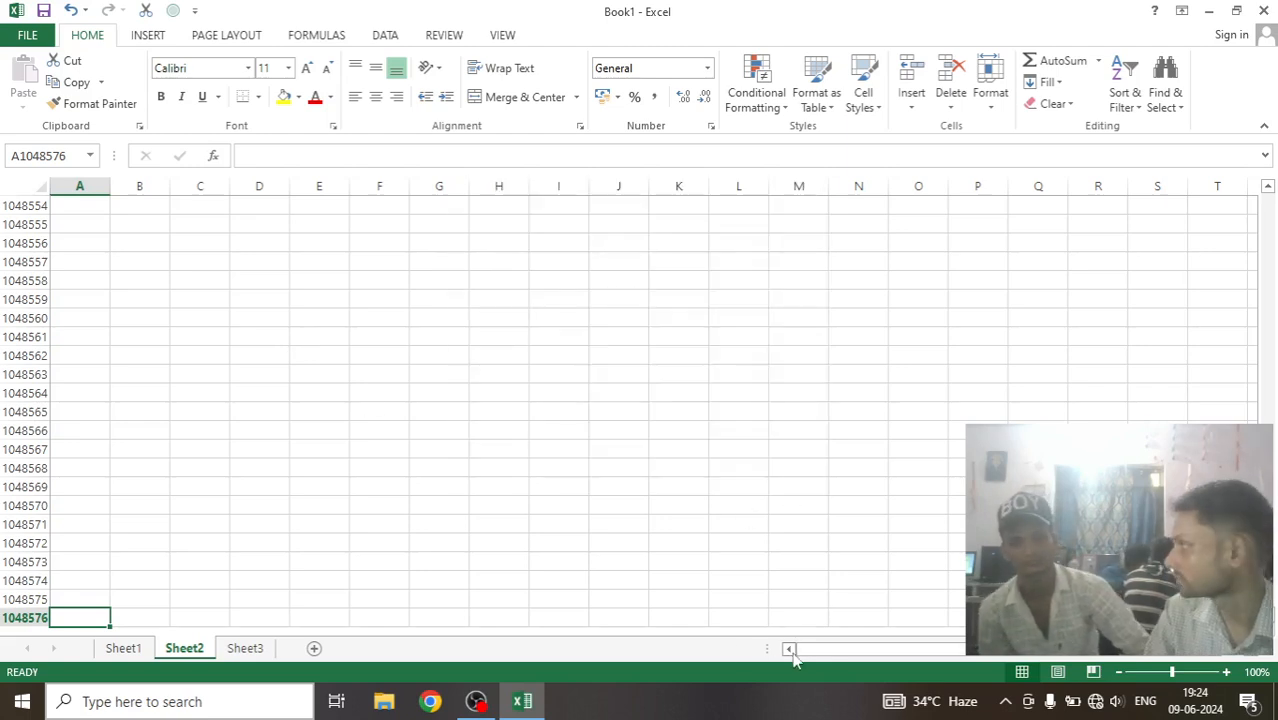